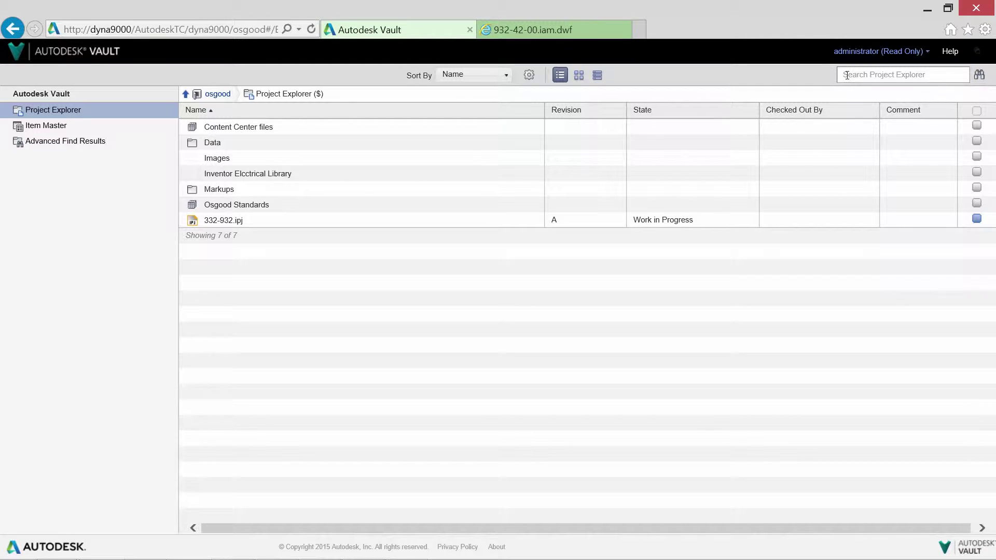
Step: Search Project Explorer for ALLEN with thumbnail details shown, and open the file details of 50003-217.ipt
key("Return")
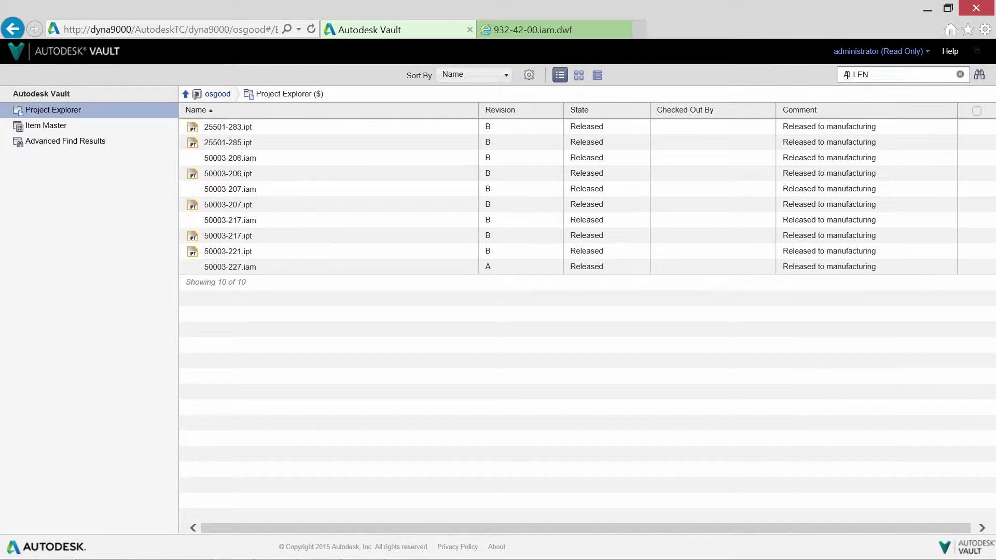
left_click(596, 78)
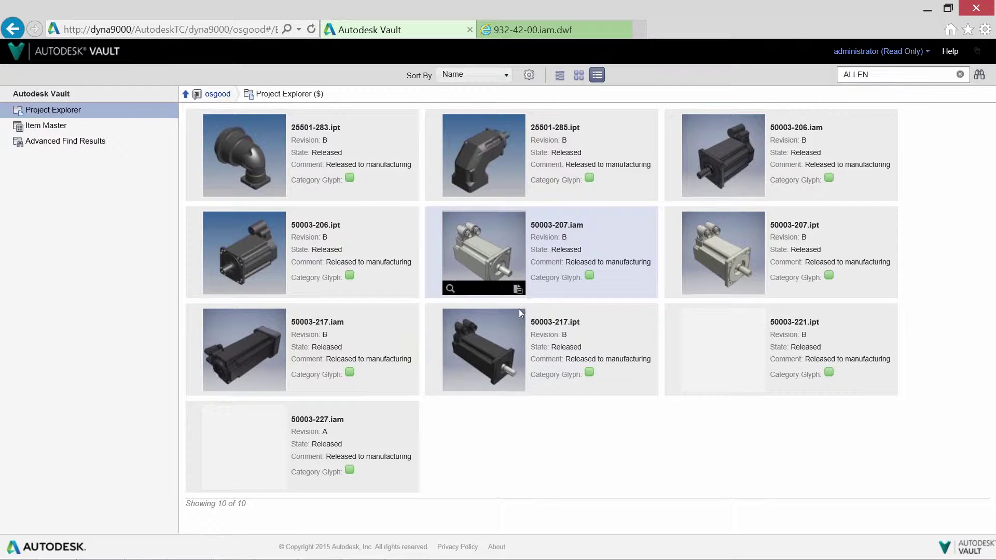
left_click(494, 348)
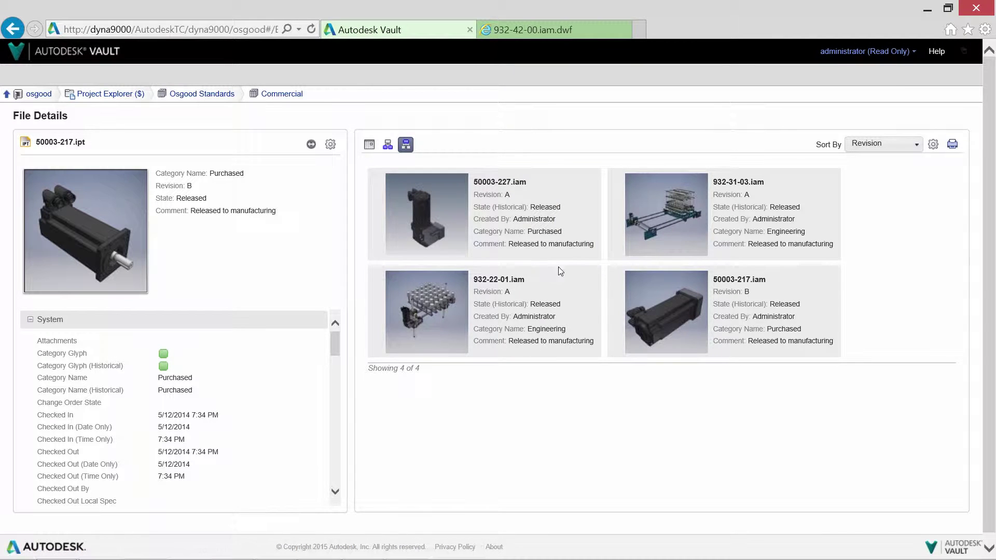
Step: Open the details of parent assembly 50003-217.iam and review which files it uses and where it is used
left_click(648, 301)
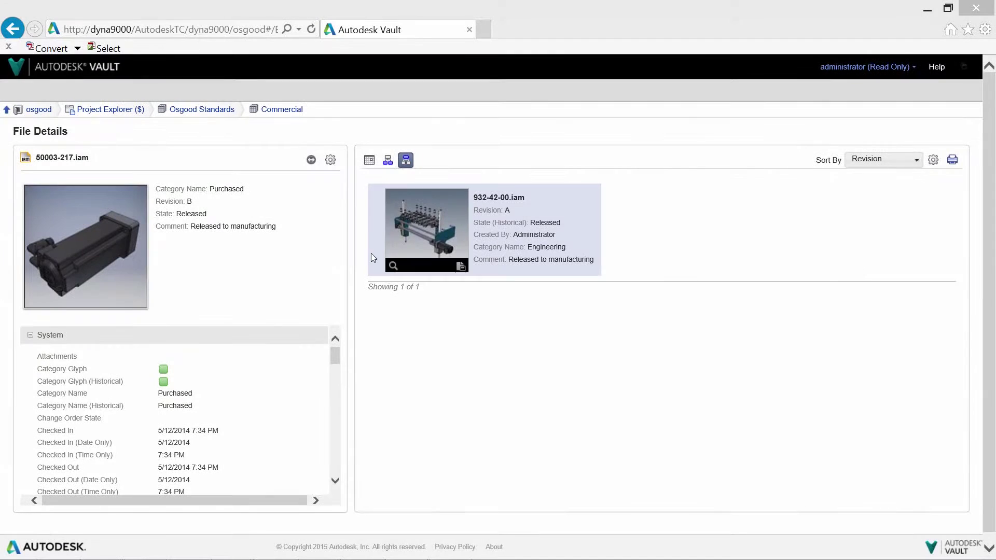
left_click(369, 163)
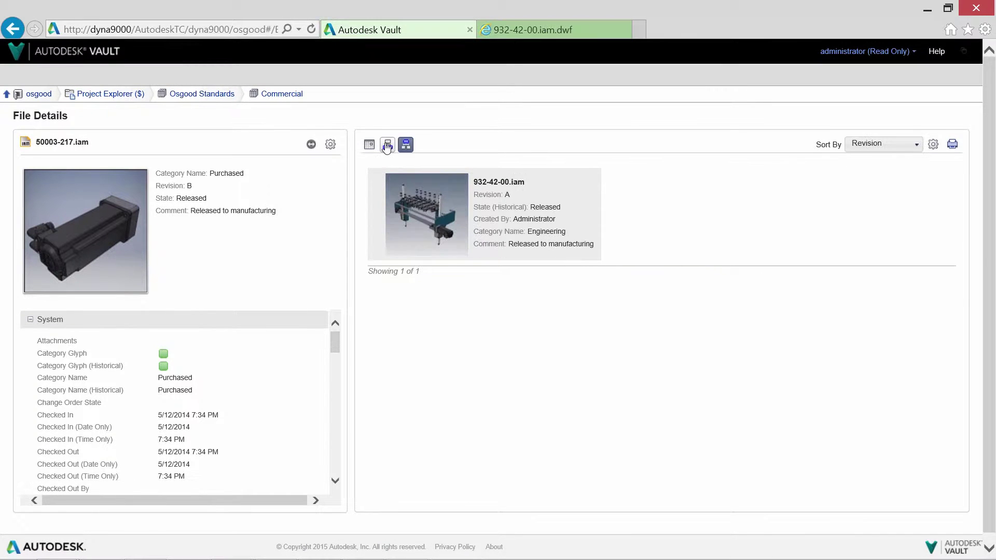
left_click(387, 149)
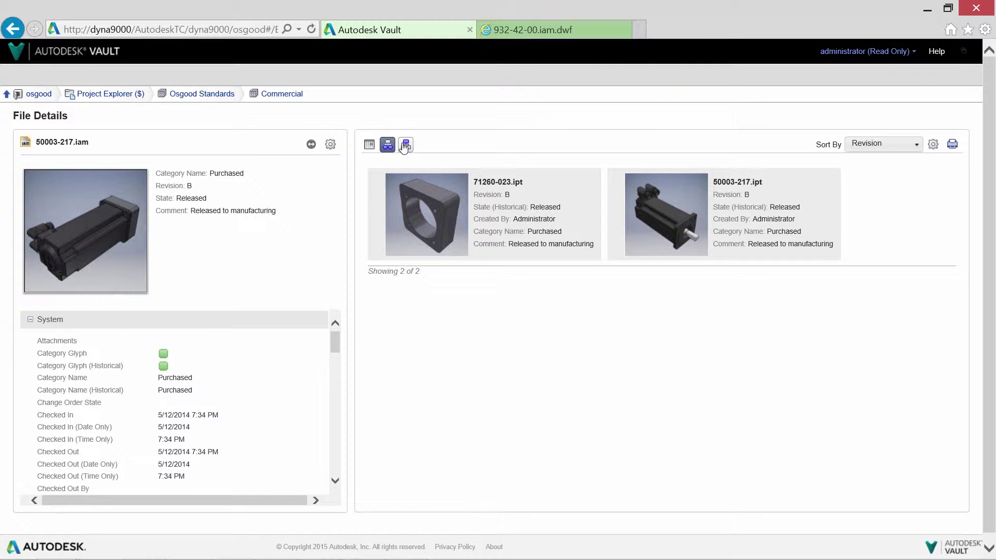
left_click(405, 146)
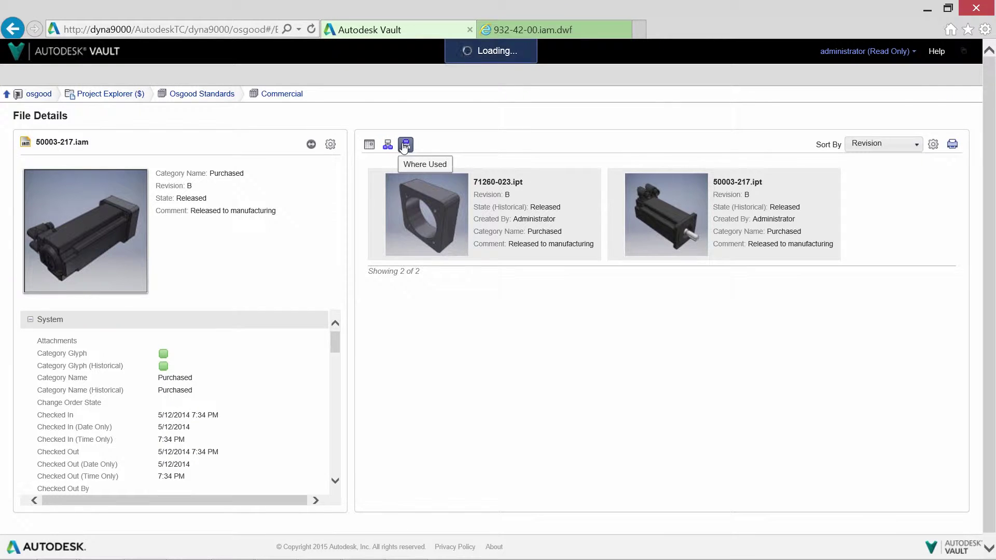
Step: Go to the parent assembly 932-42-00.iam and open its 3D model for viewing
left_click(416, 205)
mouse_move(57, 277)
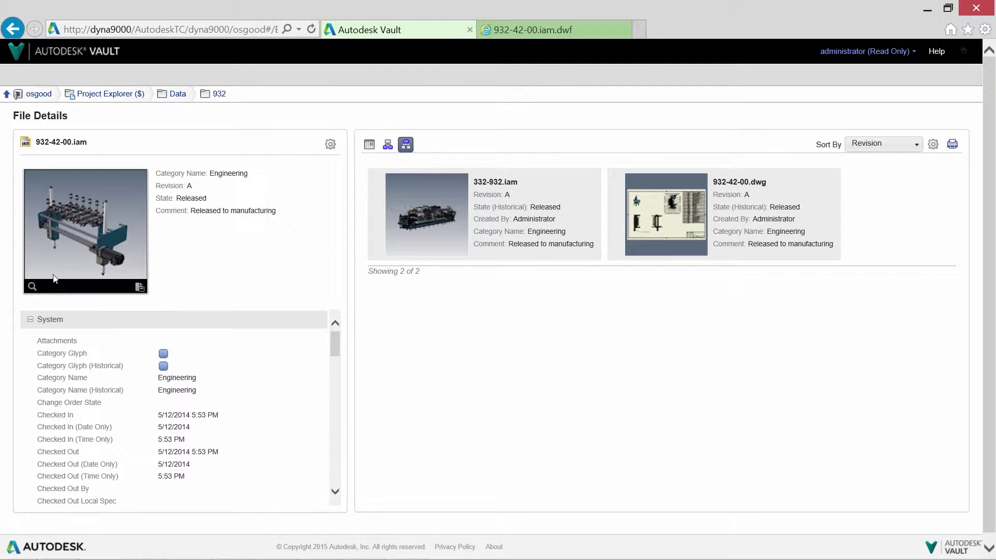
left_click(31, 287)
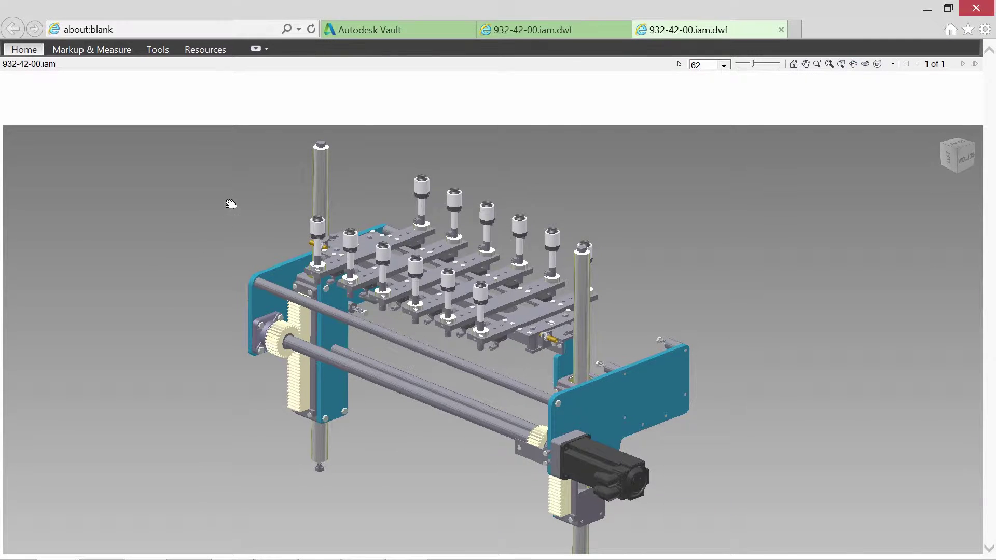
left_click_drag(228, 204, 313, 243)
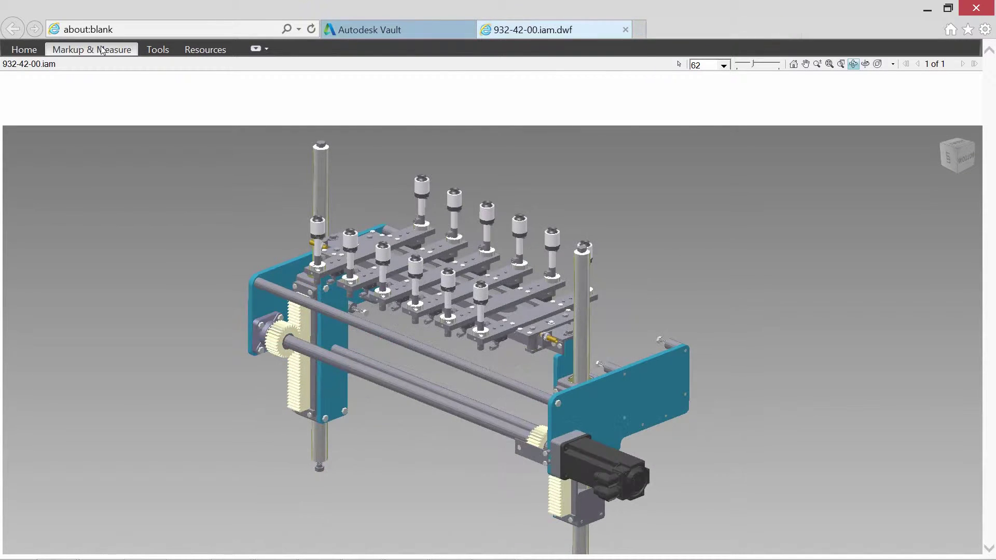
Step: Attach a callout reading "Mount Vertically" to the black motor and widen its text box so each word fits on one line
left_click(91, 49)
left_click(605, 459)
left_click(755, 234)
type("Mount")
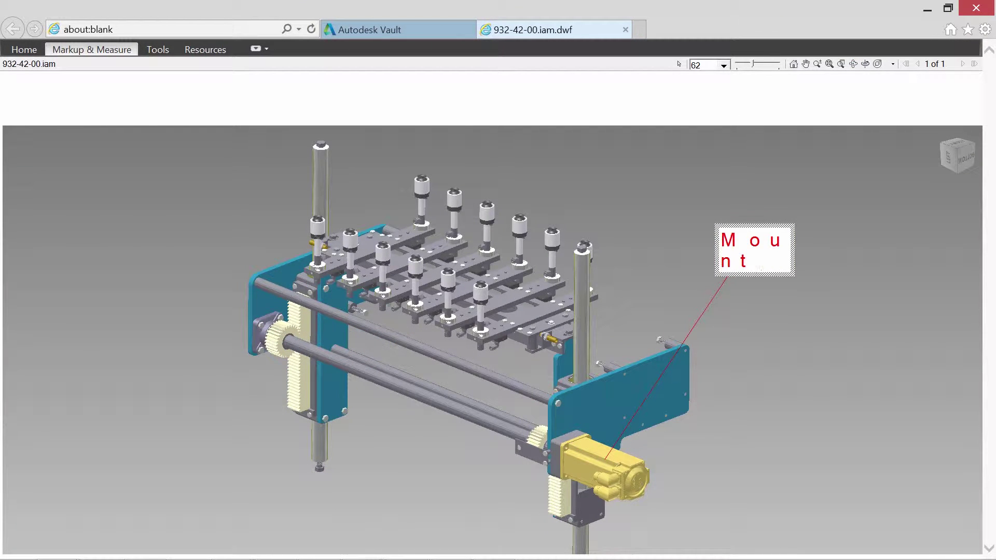
key("Return")
type("Vertically")
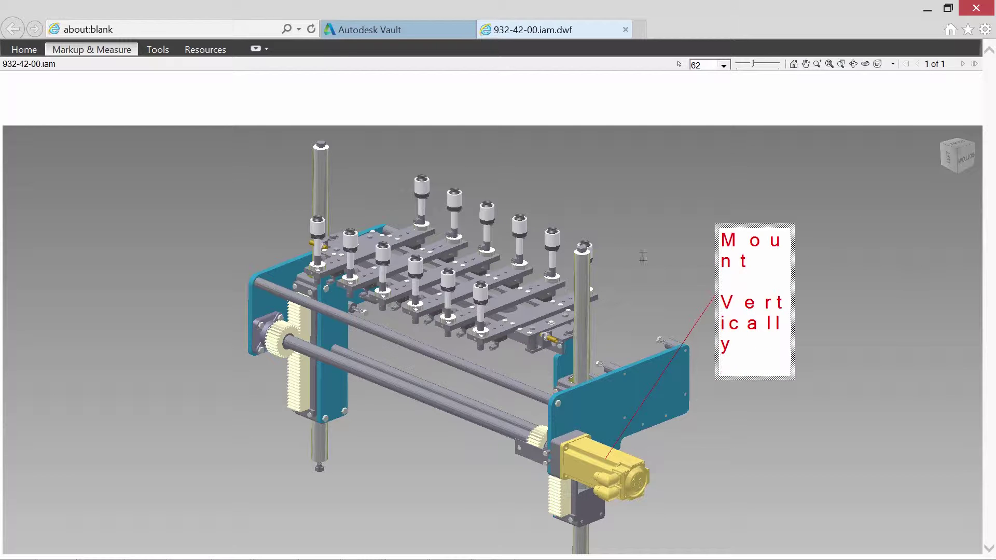
left_click(616, 240)
left_click_drag(794, 227, 925, 226)
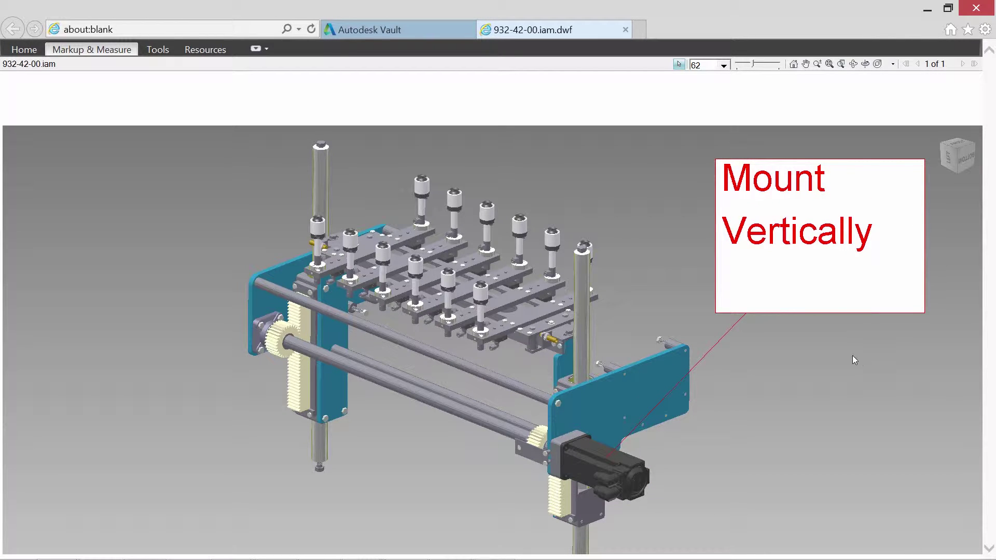
Step: Save a copy of the marked-up 932-42-00.iam DWF file
left_click(24, 49)
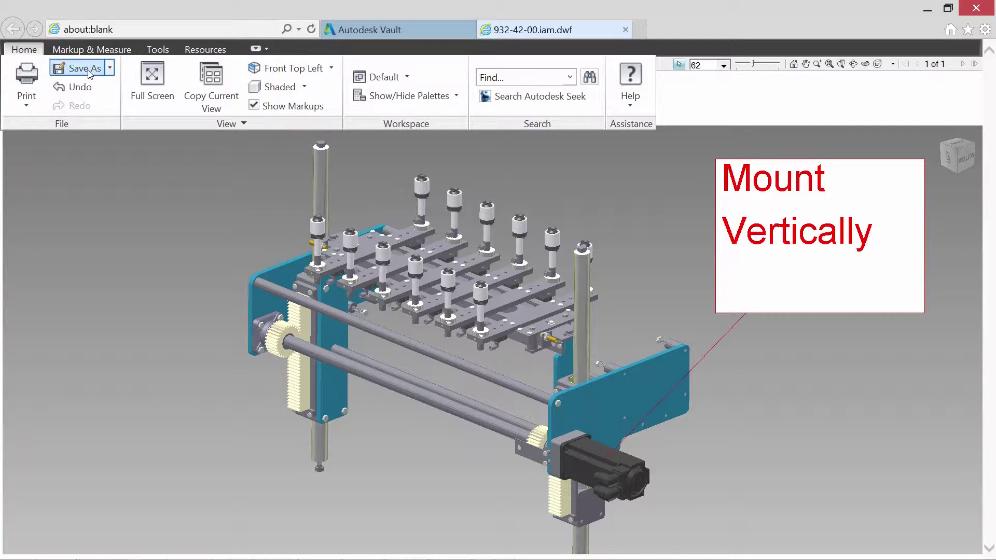
left_click(70, 68)
left_click(390, 291)
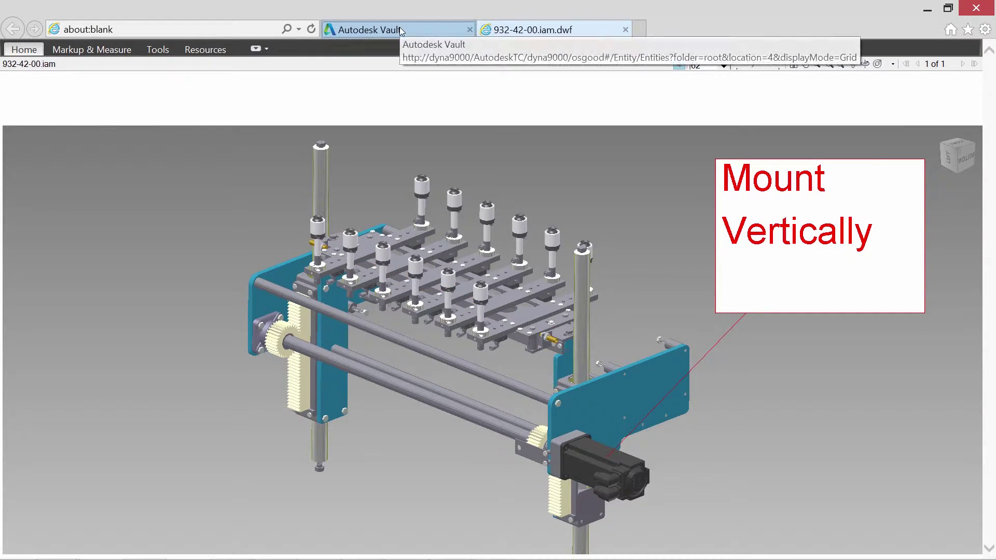
Step: Return to the vault page, open the Markups folder and add the saved markup file to it
left_click(370, 30)
left_click(232, 191)
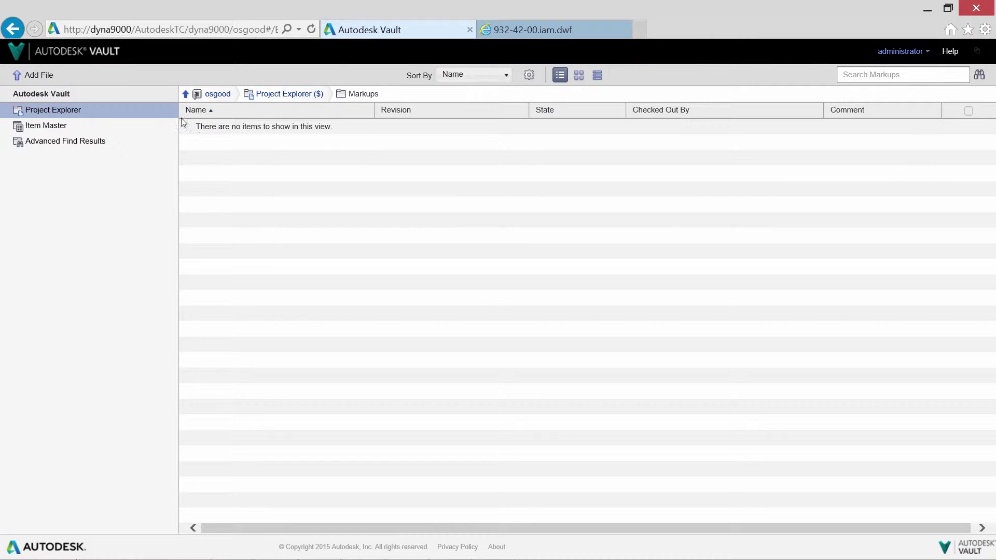
left_click(44, 77)
left_click_drag(485, 107, 491, 265)
double_click(247, 145)
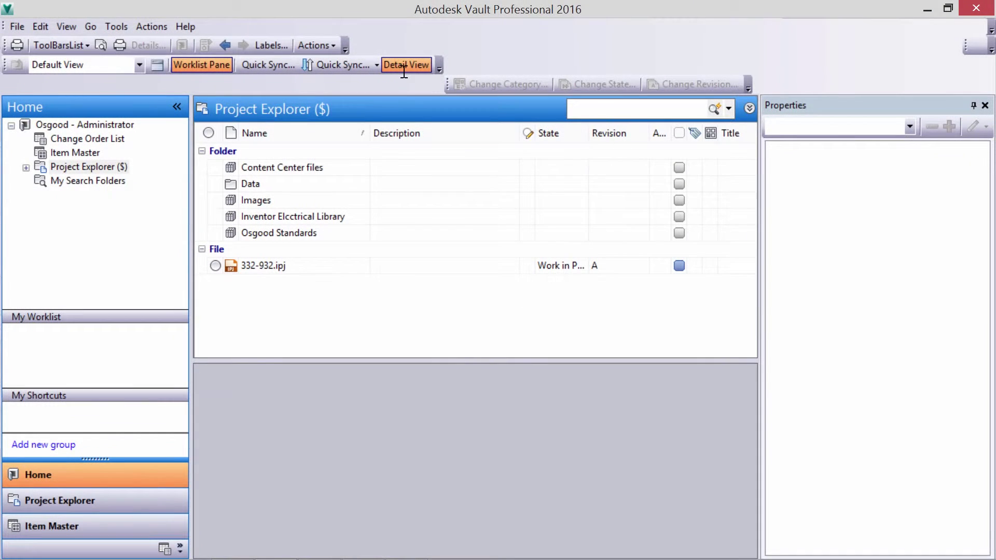
Step: In Vault Professional, find the file 71260-122 and set its Keywords property to PLATE
type("71260-122")
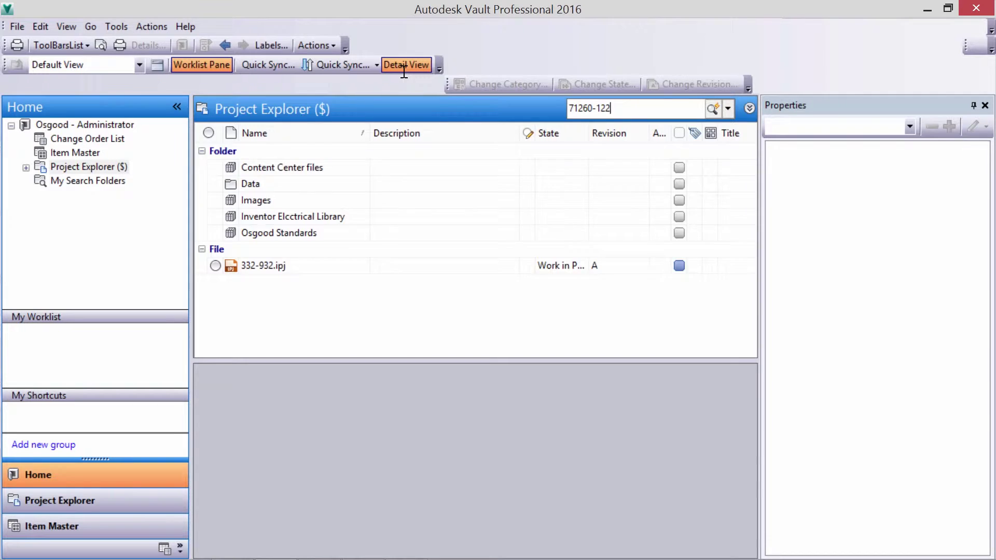
key("Return")
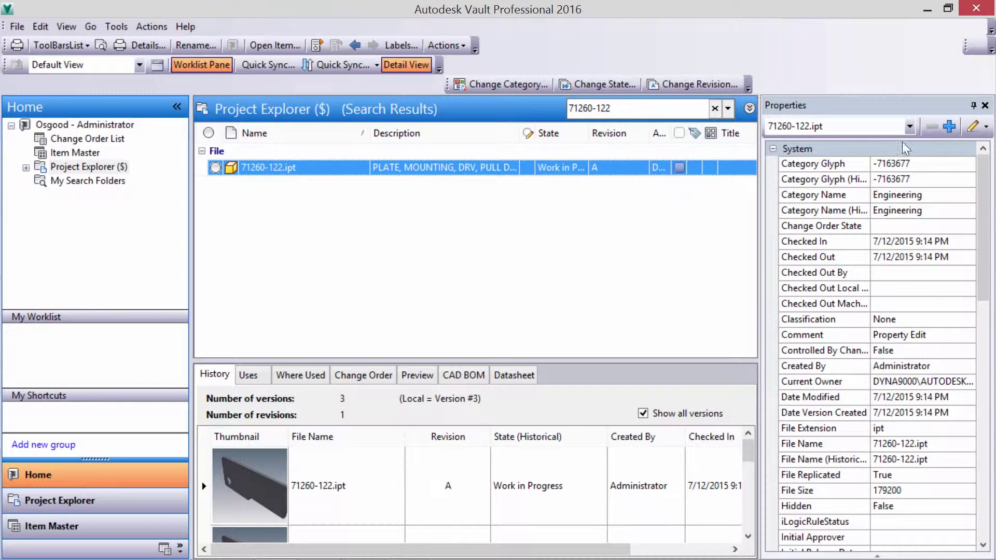
left_click(973, 126)
left_click(601, 88)
type("PLATE")
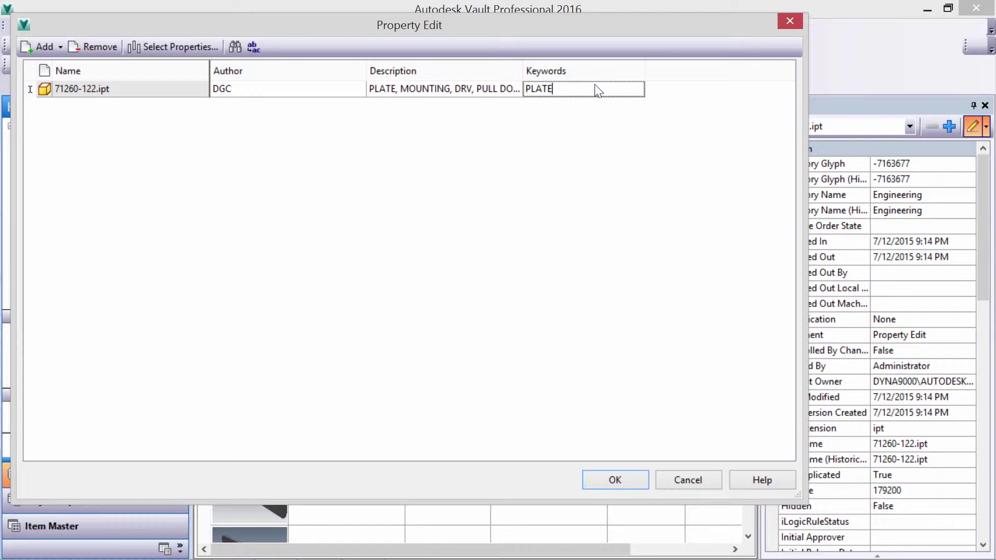
left_click(633, 478)
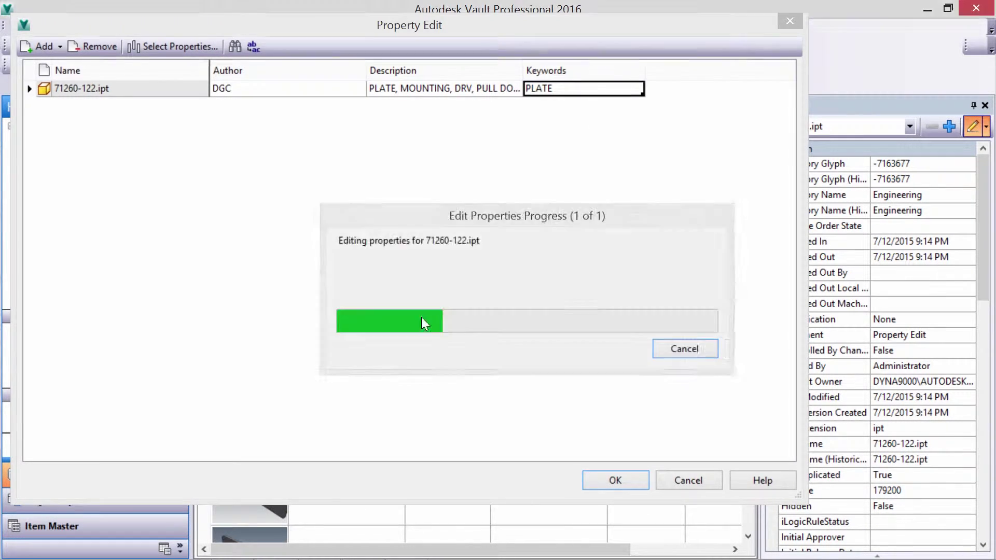
left_click(689, 479)
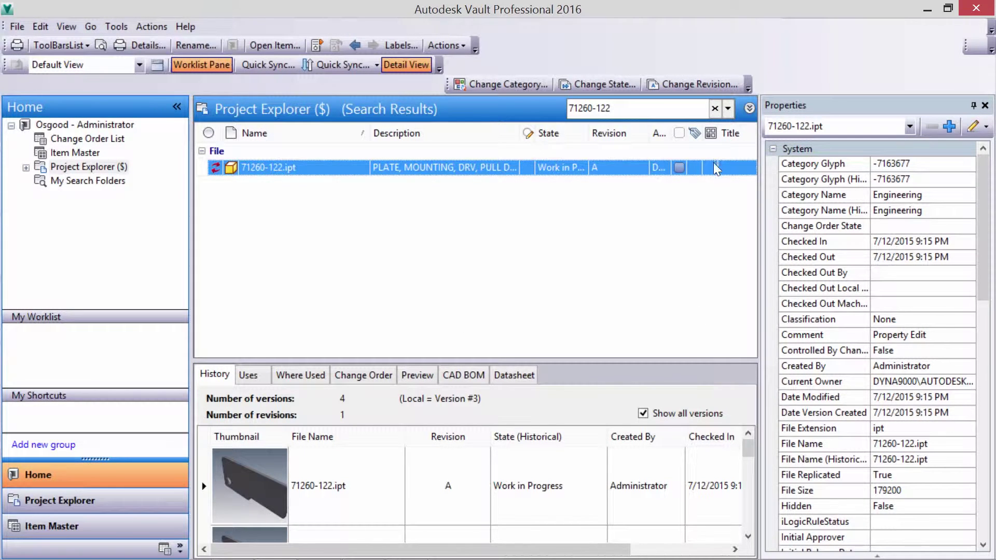
Step: Clear the file search and expand the Project Explorer folder tree to reach the Data folder
left_click(716, 108)
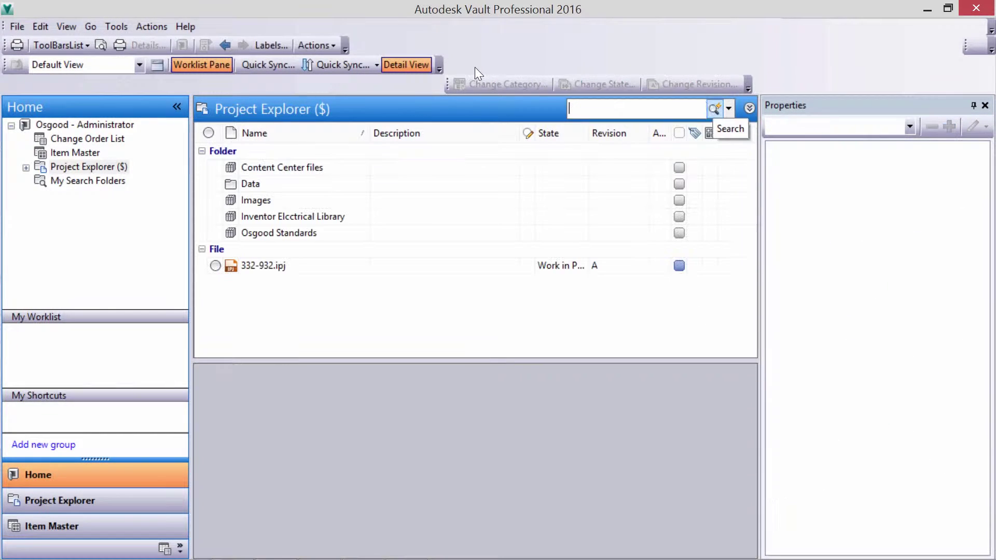
left_click(120, 166)
left_click(26, 168)
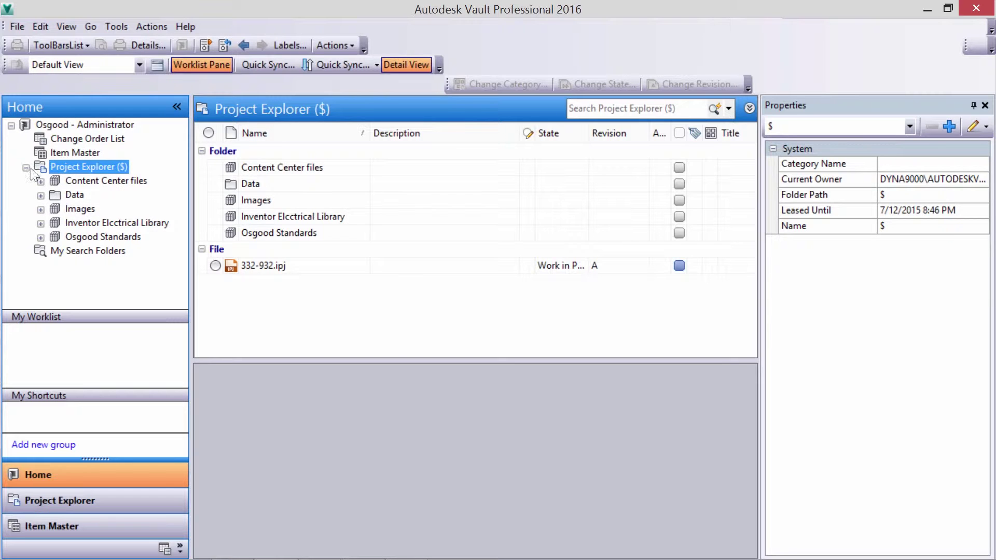
left_click(74, 194)
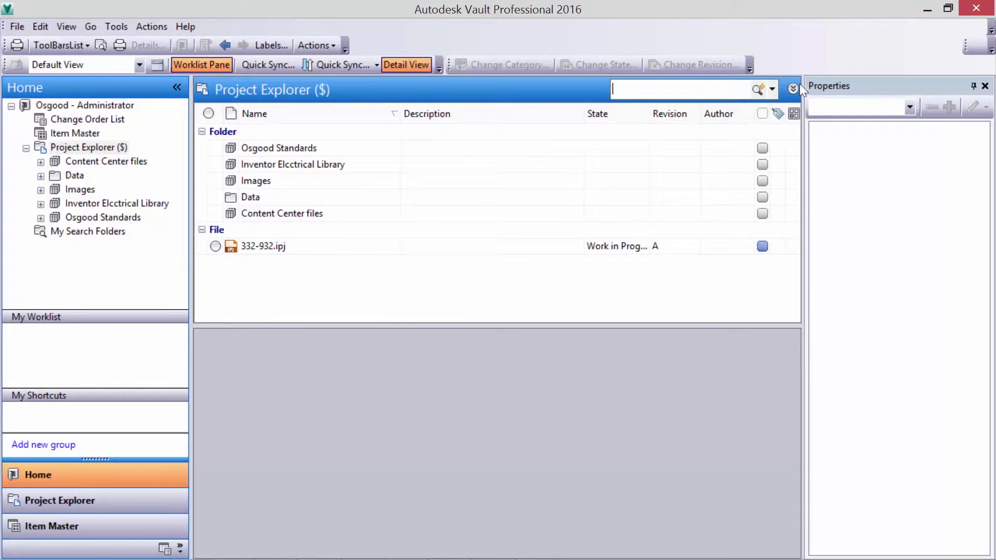
Step: Expand the search criteria and search the project for files with the keyword PLATE
left_click(794, 89)
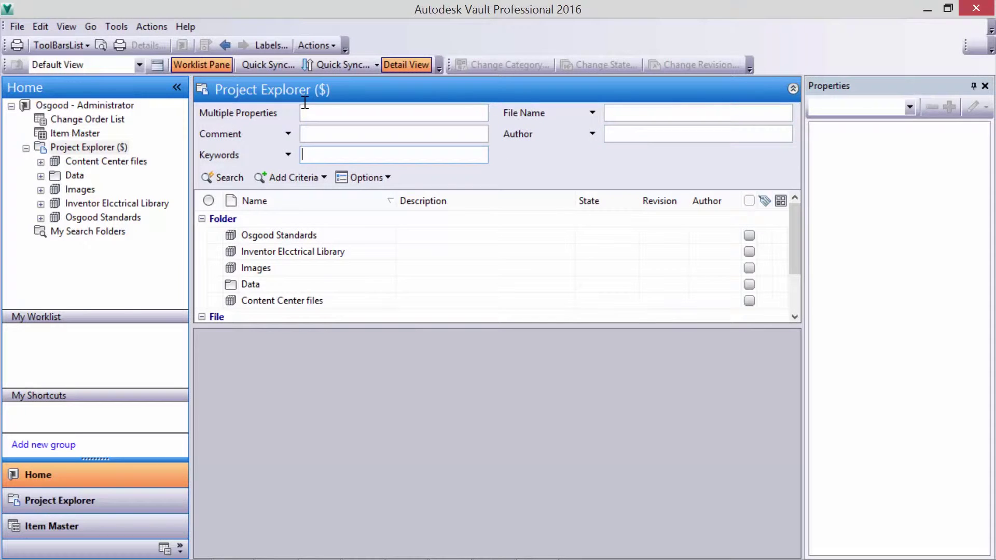
type("PLATE")
key("Return")
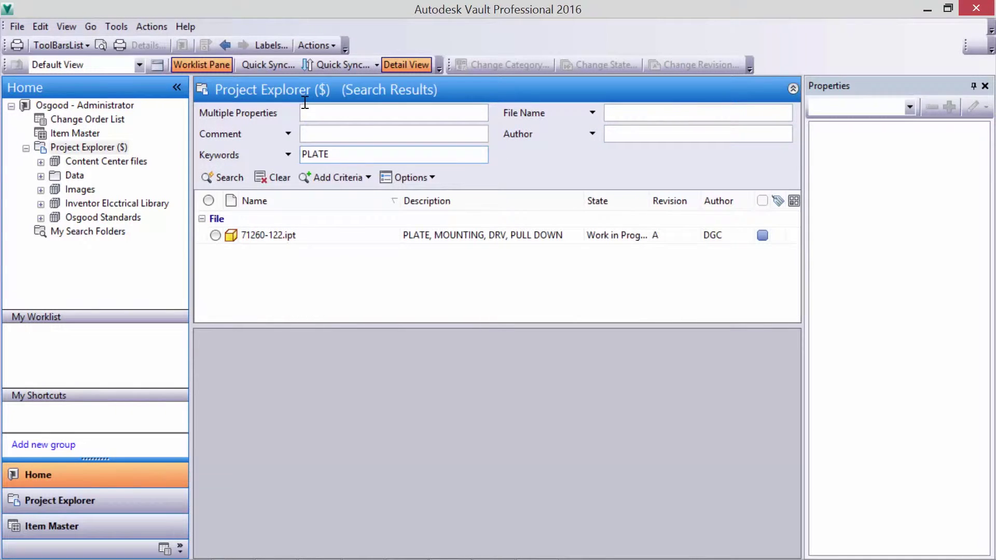
Step: Open the part 71260-122.ipt from the search results without checking it out
left_click(461, 234)
right_click(460, 234)
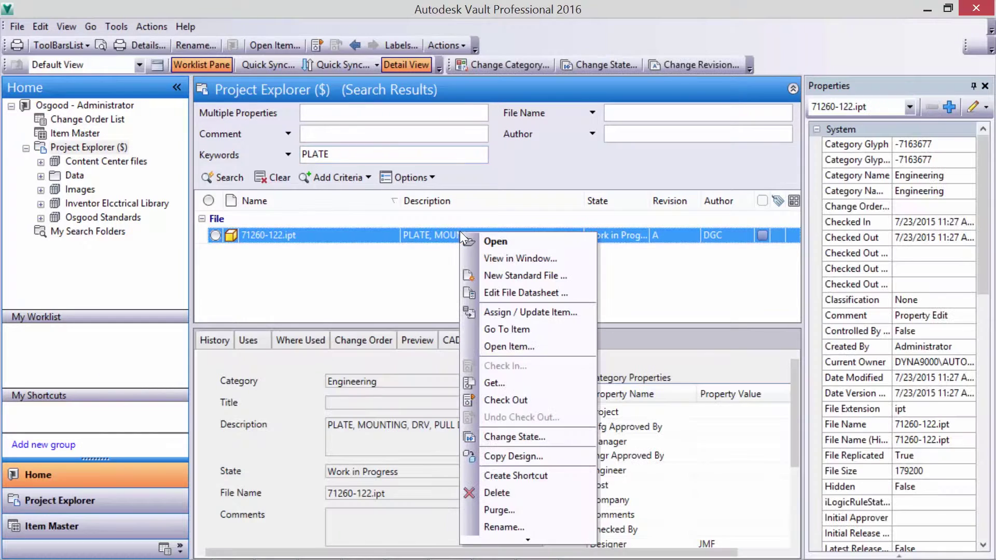
left_click(477, 244)
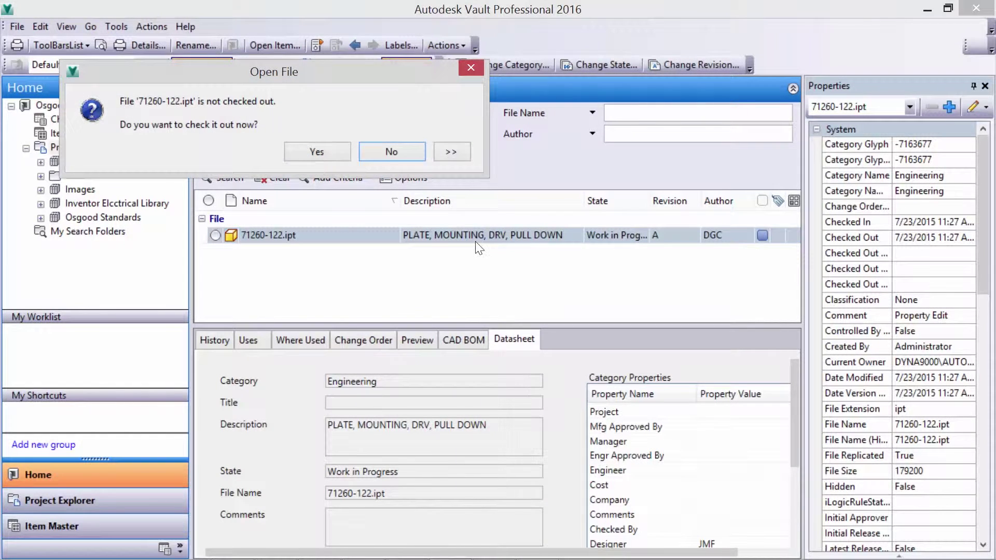
key("Return")
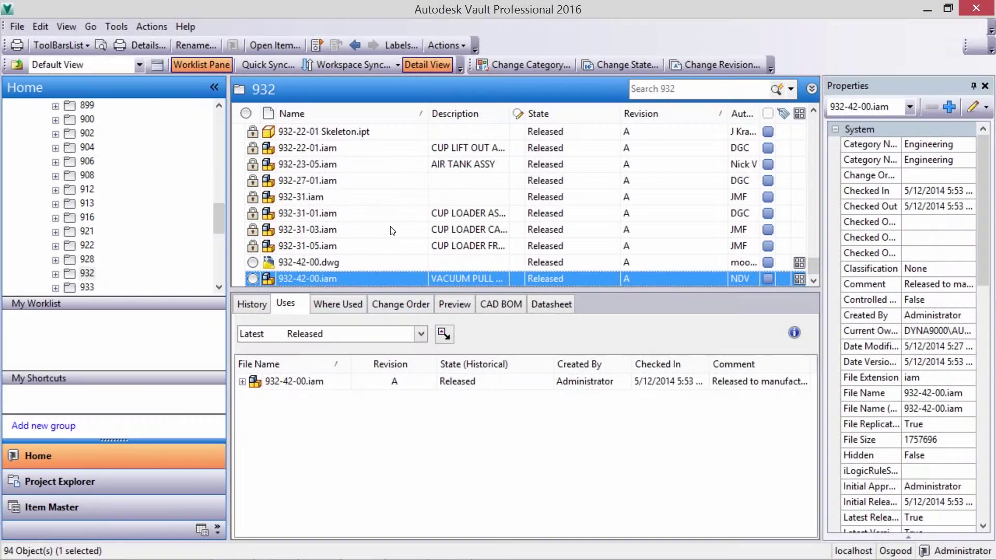
Step: Sort the files in folder 932 by name in descending order and add the Thumbnail field to the file list
left_click(358, 115)
right_click(359, 115)
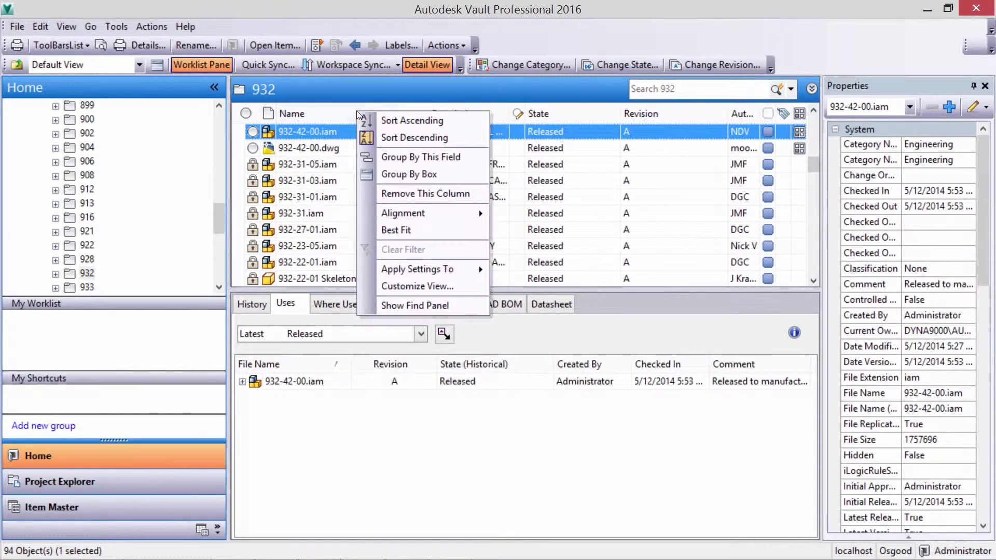
left_click(424, 287)
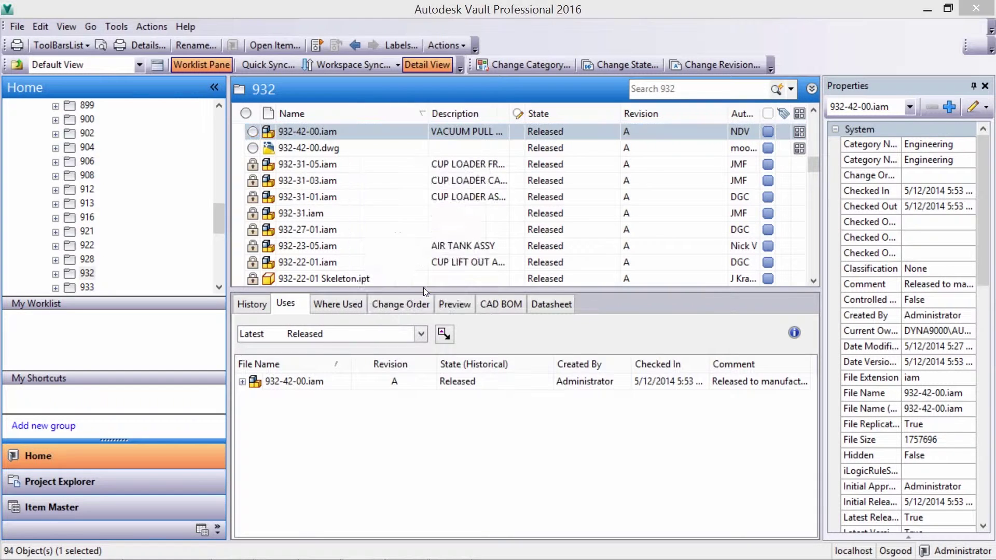
left_click(433, 232)
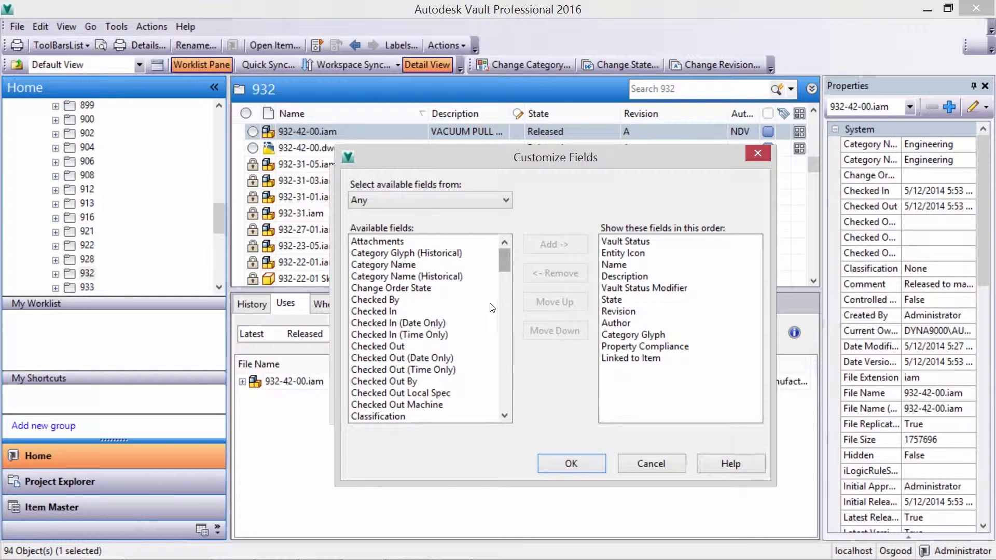
left_click(427, 370)
key("End")
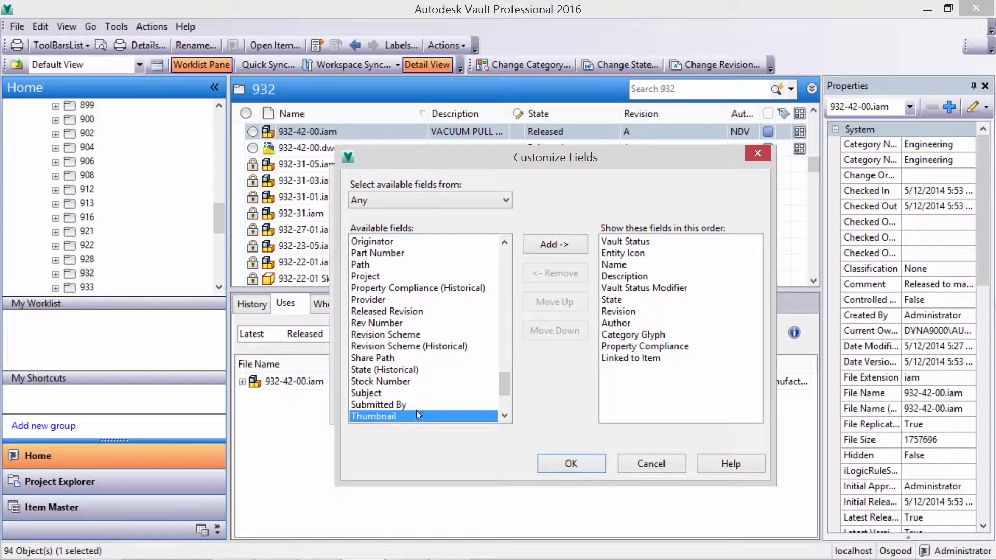
left_click(546, 248)
left_click(556, 467)
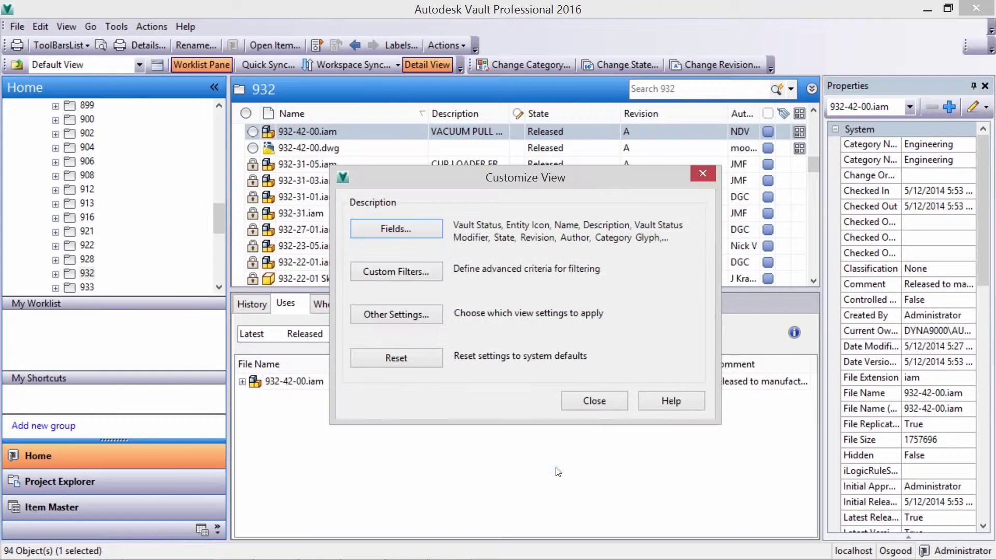
Step: Finish customizing the view and move the Thumbnail column to the front of folder 932's file list
left_click(575, 408)
left_click_drag(766, 116, 244, 125)
Step: Review the version history of 932-42-00.iam, the components it uses and the files where it is used
left_click(253, 305)
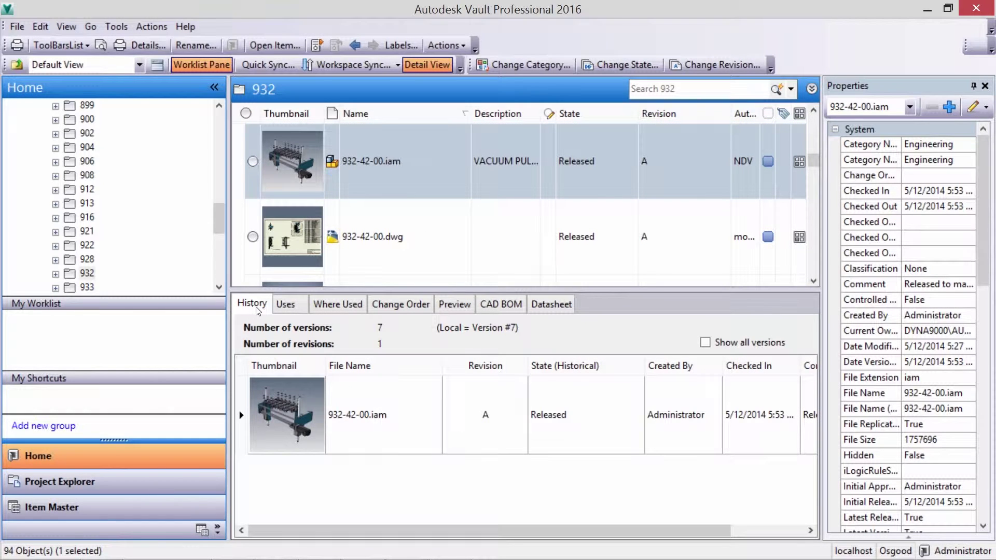
left_click(286, 305)
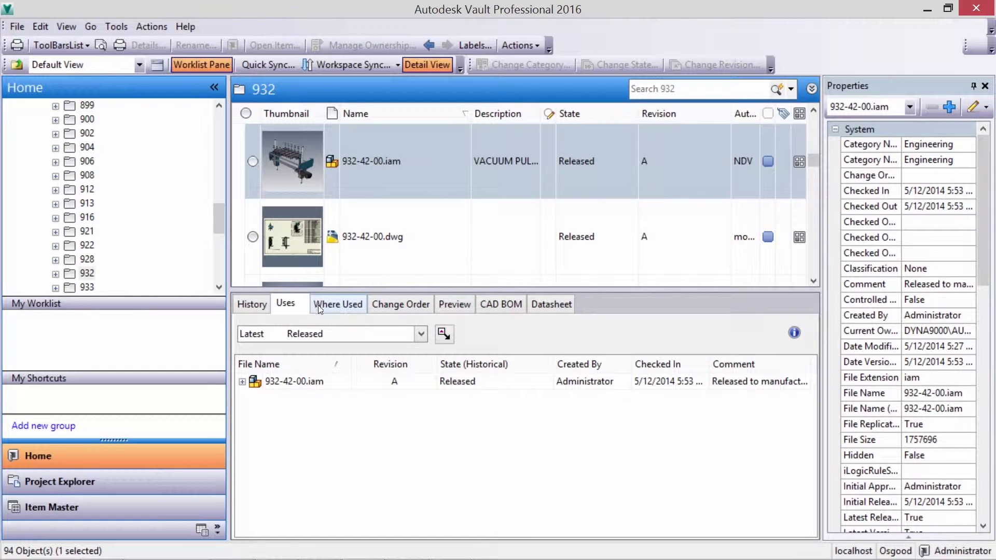
left_click(243, 383)
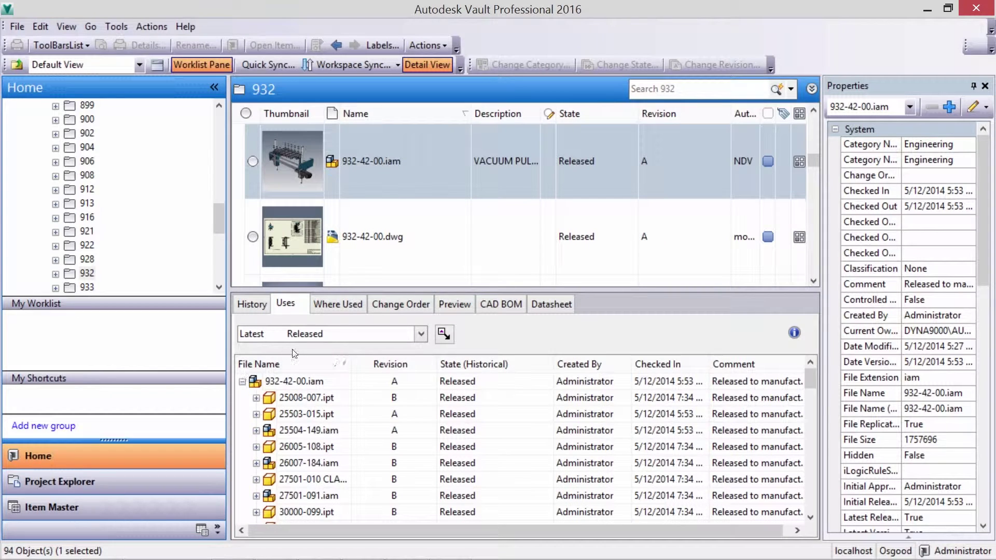
left_click(335, 308)
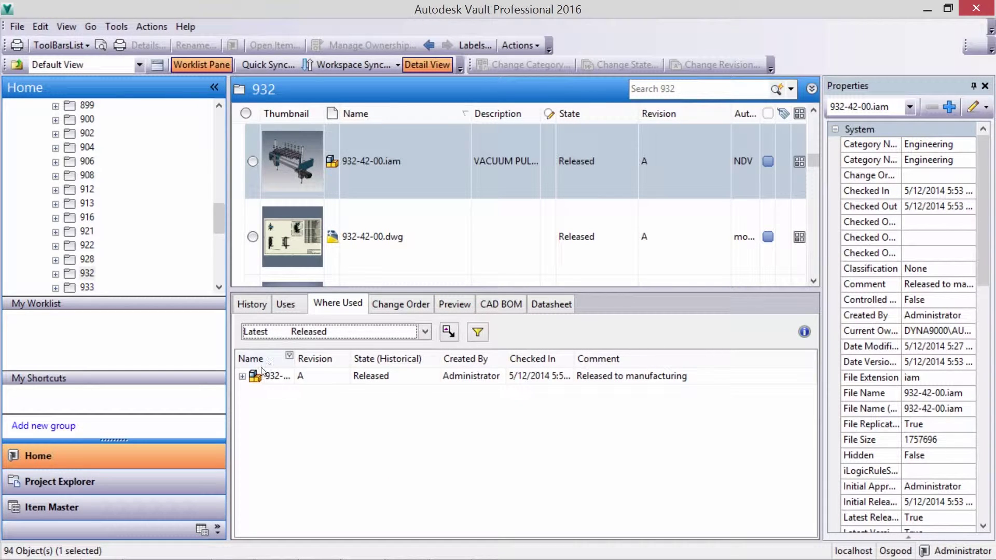
left_click(244, 377)
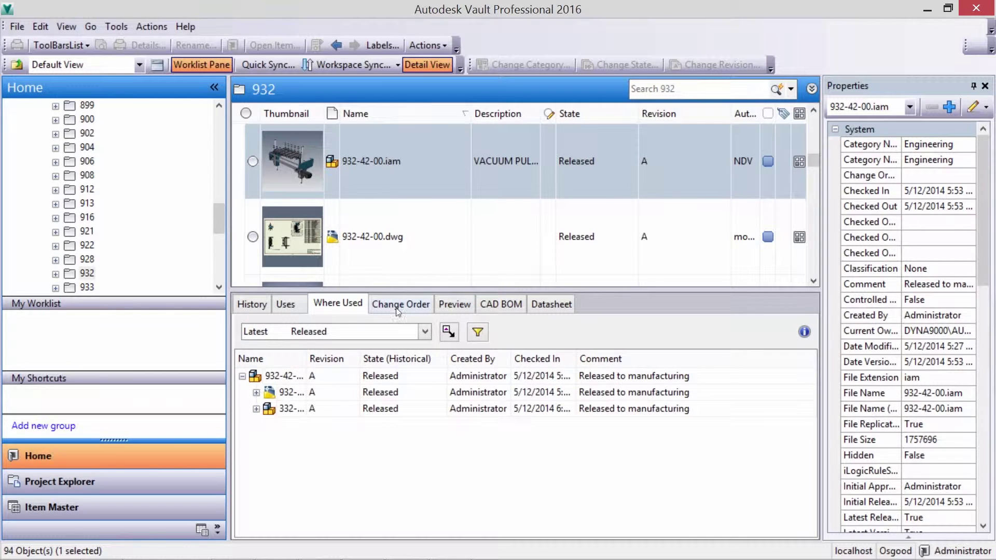
Step: Examine the change orders, 3D preview, CAD BOM and datasheet of 932-42-00.iam
left_click(394, 311)
left_click(444, 306)
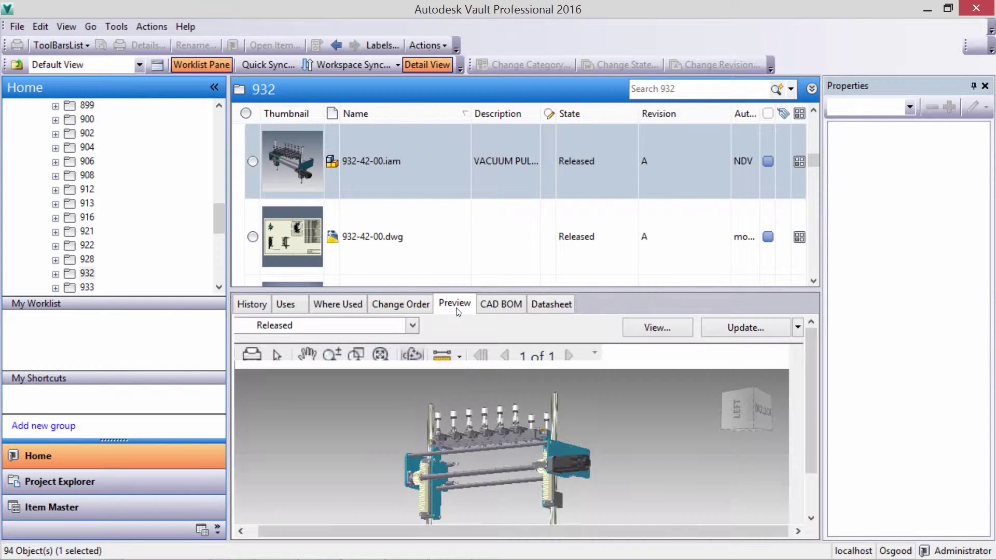
left_click_drag(495, 395, 491, 416)
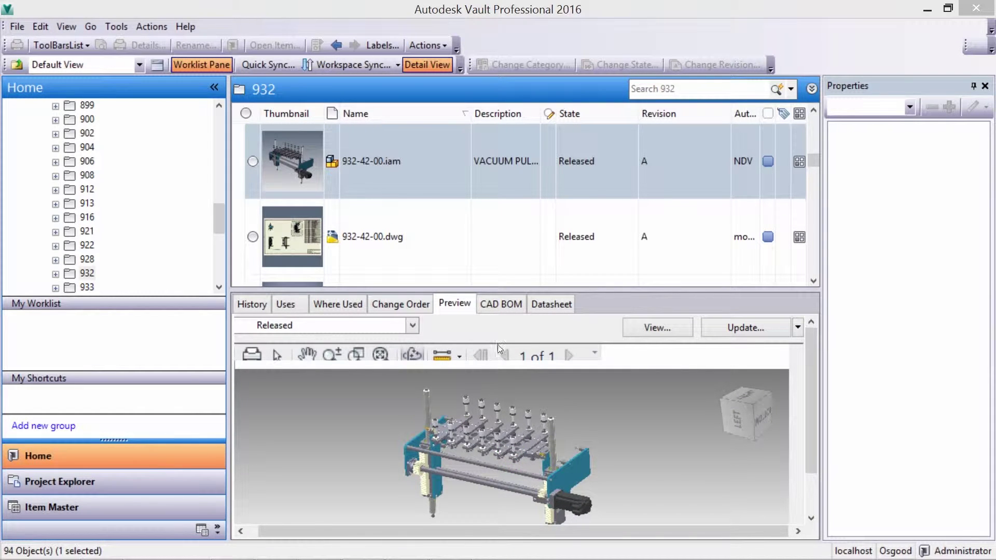
left_click(504, 305)
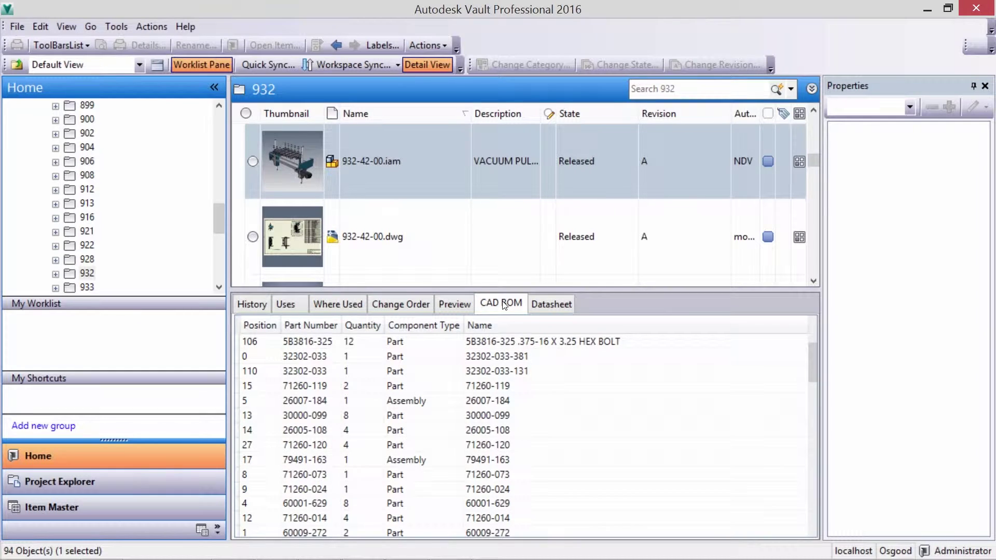
left_click(485, 399)
scroll(485, 401, "down", 6)
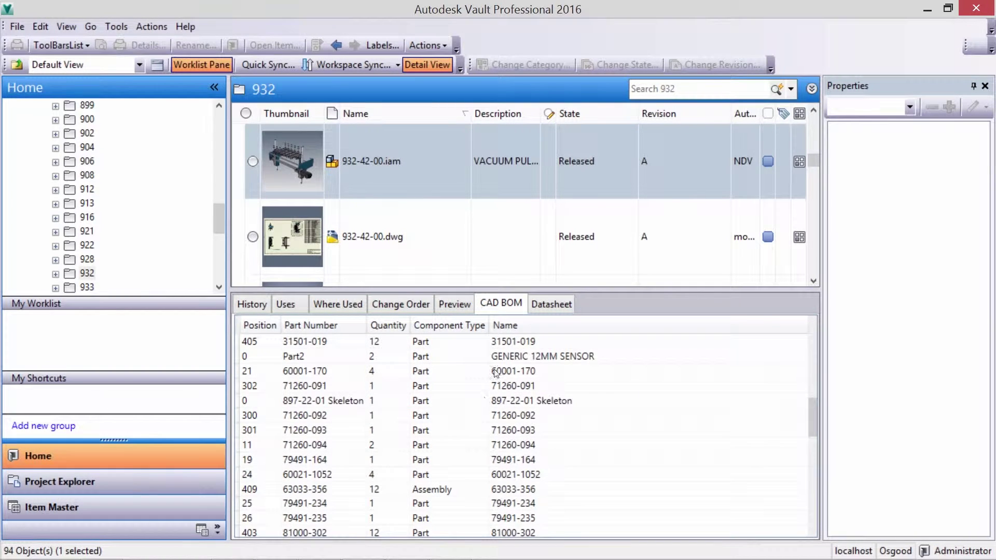
left_click(550, 306)
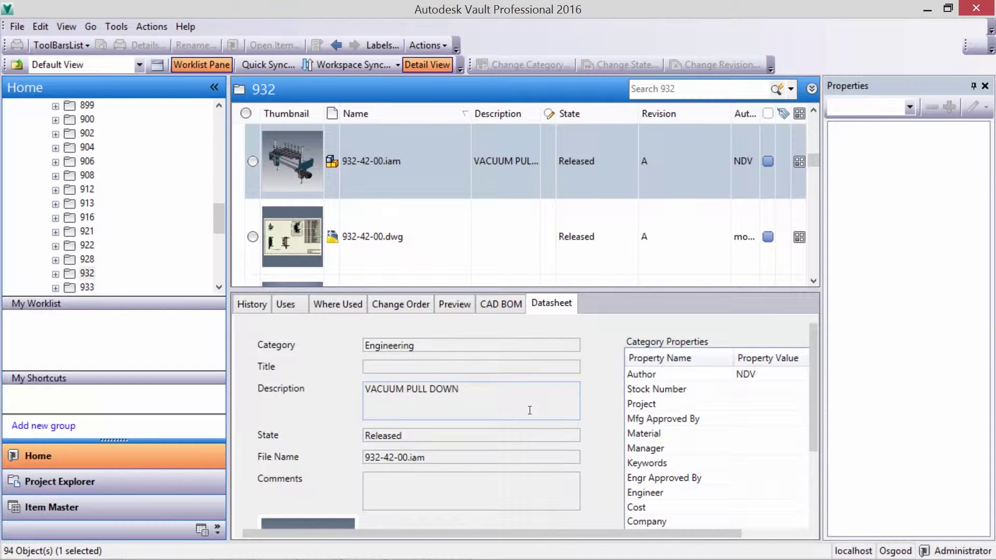
scroll(529, 410, "down", 3)
Step: Create a shortcut to the assembly 932-42-00.iam
right_click(407, 160)
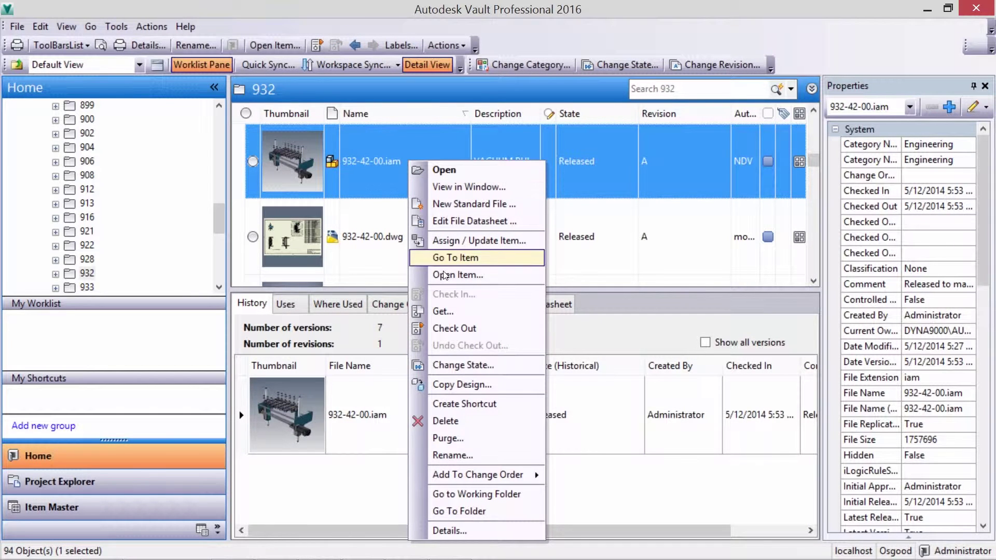
left_click(478, 402)
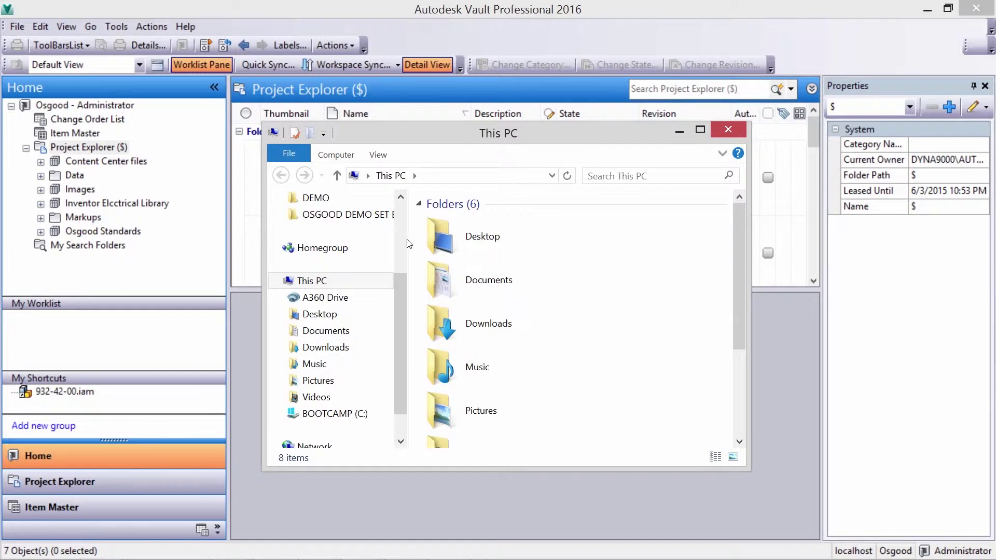
Step: Add the Osgood Extras folder from the Windows desktop, with all its files, to the Project Explorer root in the vault
left_click_drag(399, 297, 398, 218)
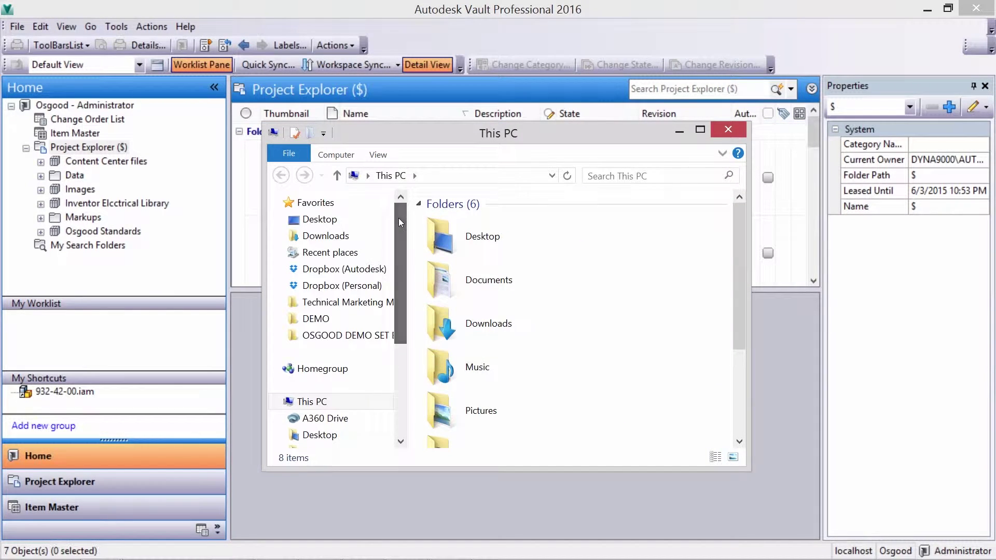
left_click(332, 219)
left_click_drag(739, 254, 749, 339)
left_click_drag(502, 306, 86, 150)
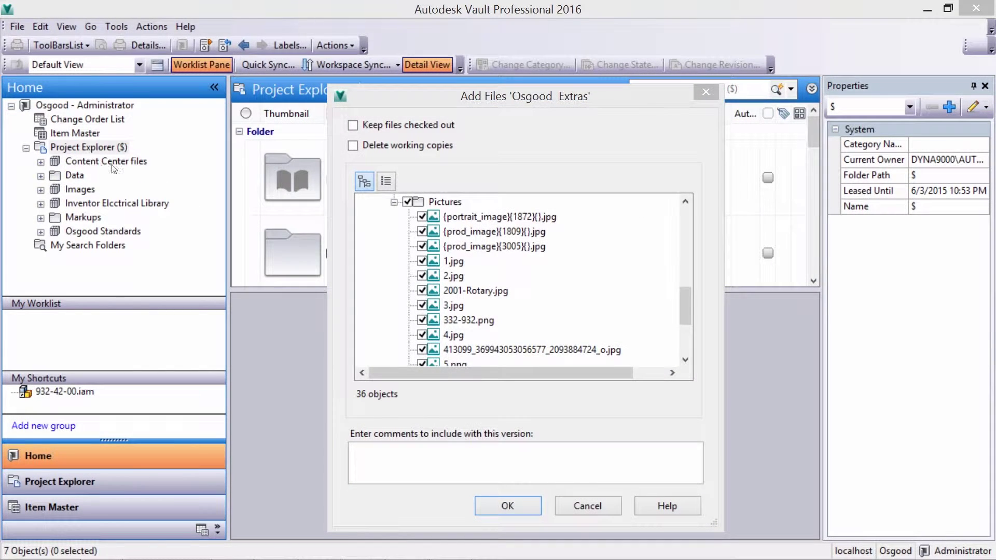
left_click(506, 506)
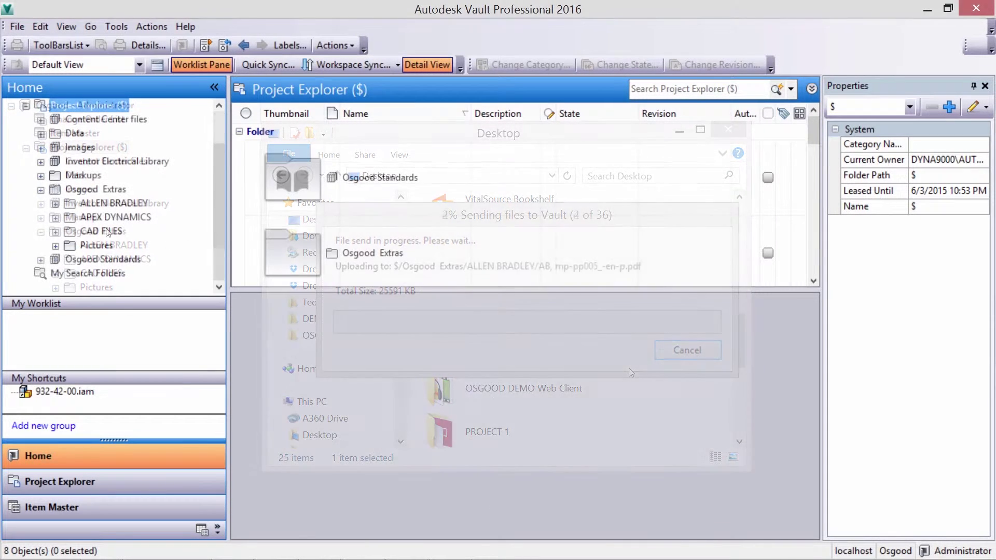
Step: Browse the files in the Pictures, CAD FILES and ALLEN BRADLEY subfolders of Osgood Extras
left_click(640, 204)
scroll(640, 204, "down", 5)
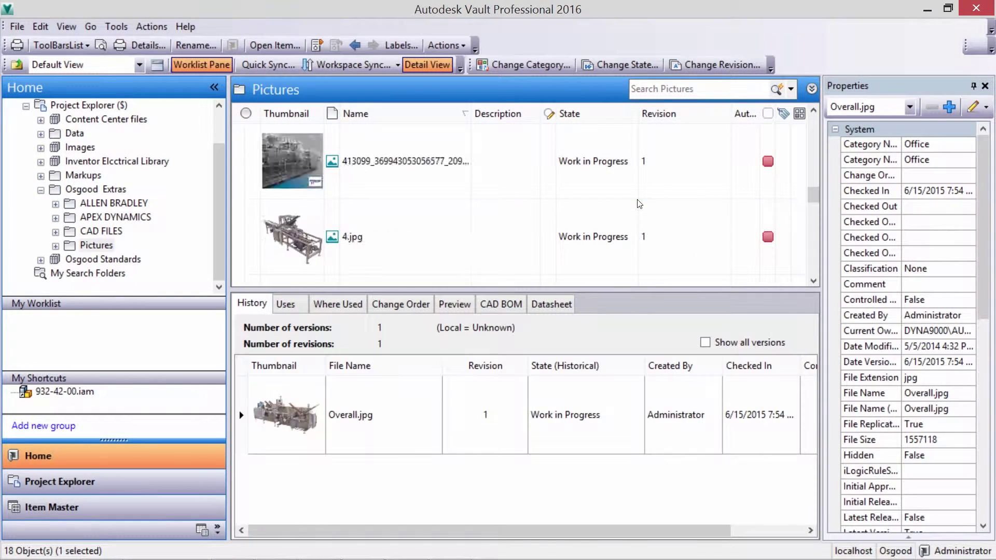
left_click(99, 231)
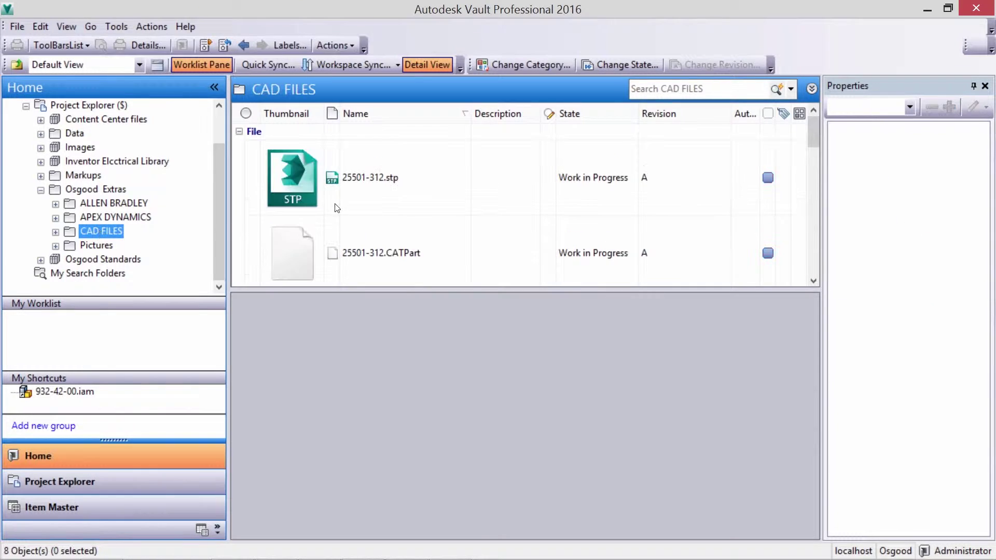
scroll(336, 208, "down", 3)
left_click(85, 219)
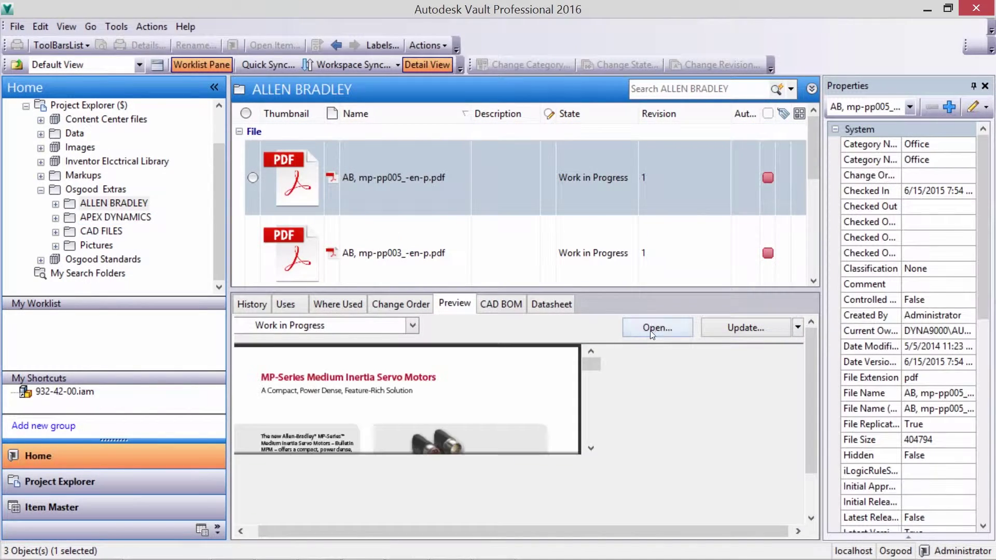
Step: Open AB, mp-pp005_-en-p.pdf from its preview, read through its pages and close it
left_click(651, 330)
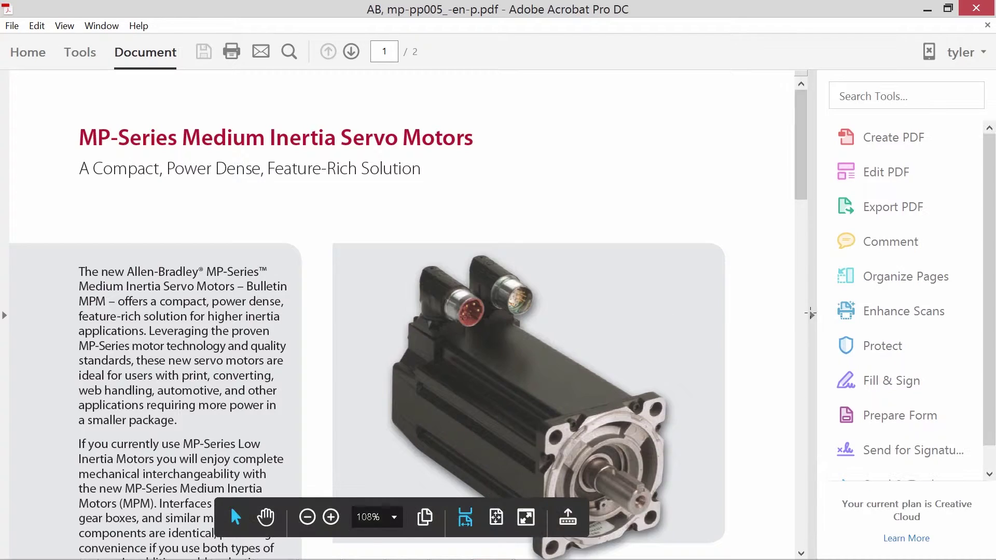
scroll(653, 348, "down", 20)
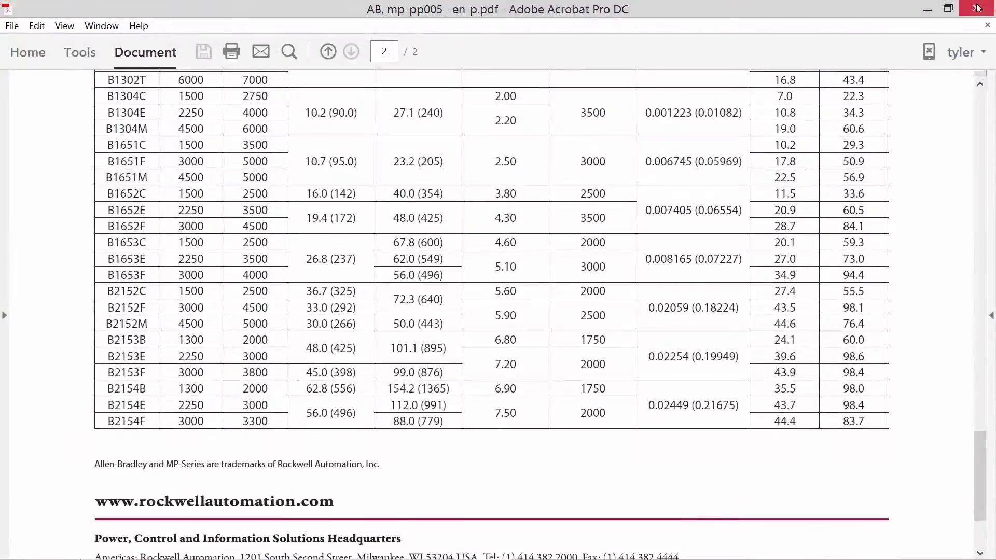
left_click(977, 7)
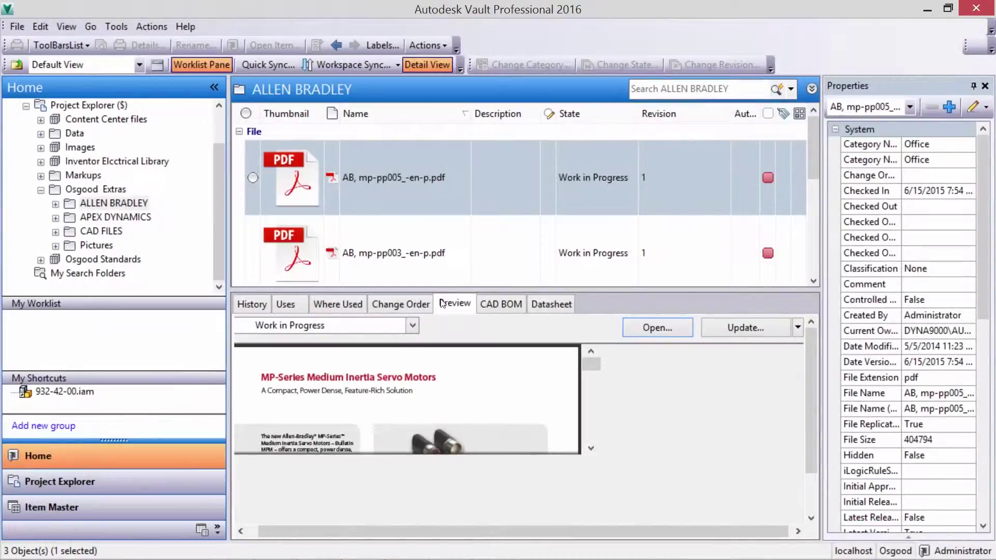
Step: Look through the contents of the Osgood Extras folder
left_click(114, 202)
left_click(104, 190)
left_click(395, 215)
scroll(394, 216, "down", 4)
scroll(394, 218, "down", 2)
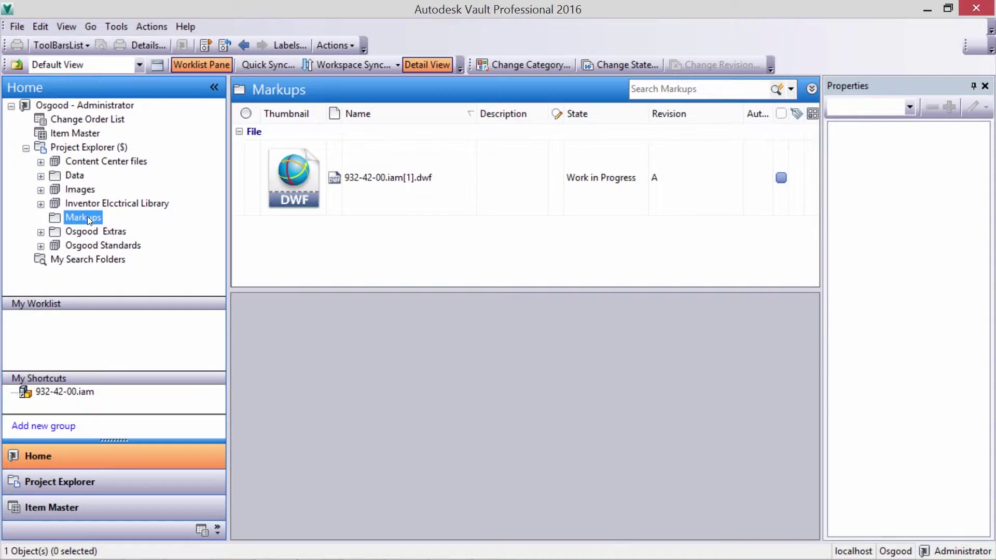
Step: Add the markup file 932-42-00.iam[1].dwf from the Markups folder to a new change order
right_click(374, 200)
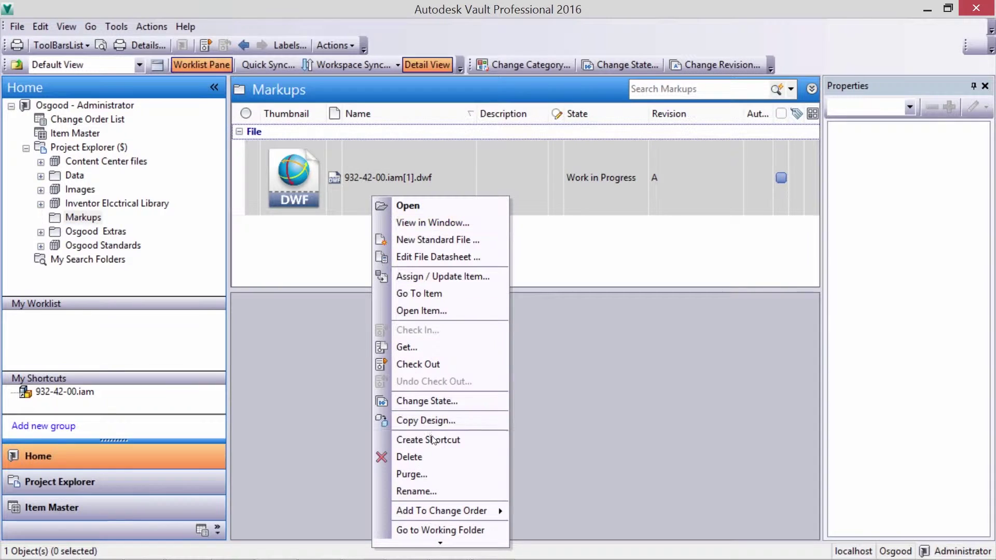
mouse_move(467, 511)
left_click(518, 513)
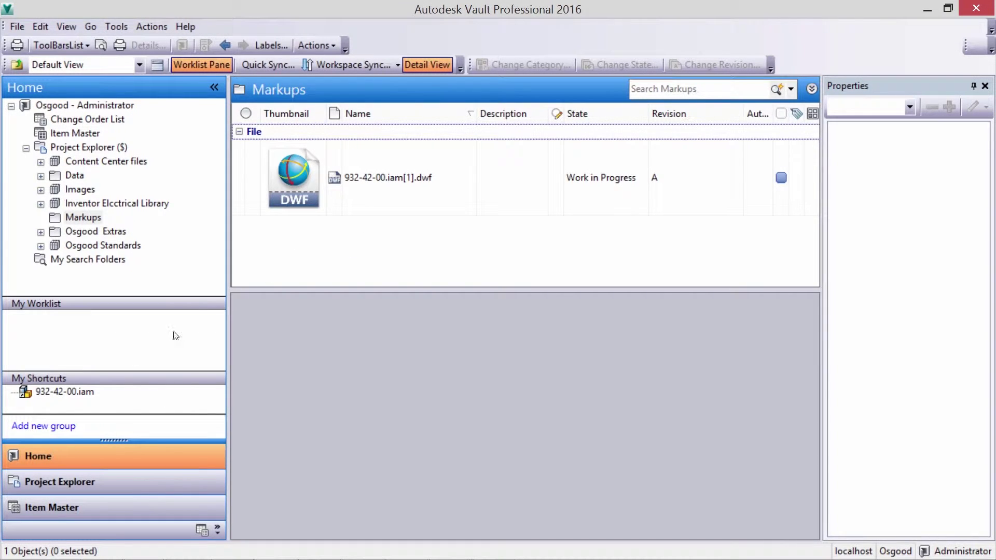
Step: Go to 932-42-00.iam through its shortcut and add it to the existing change order ECO-000003, Vertically Mount Servo
left_click(57, 393)
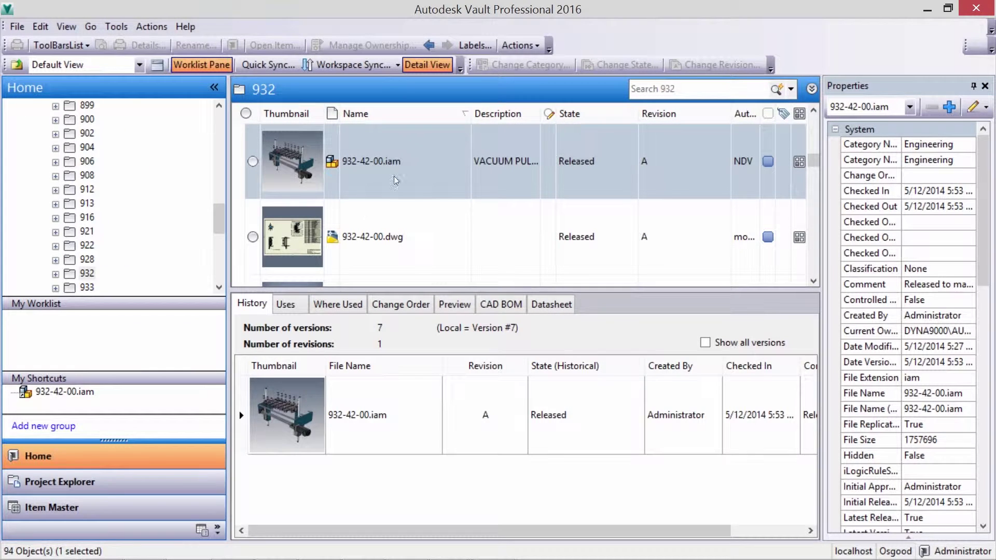
right_click(411, 161)
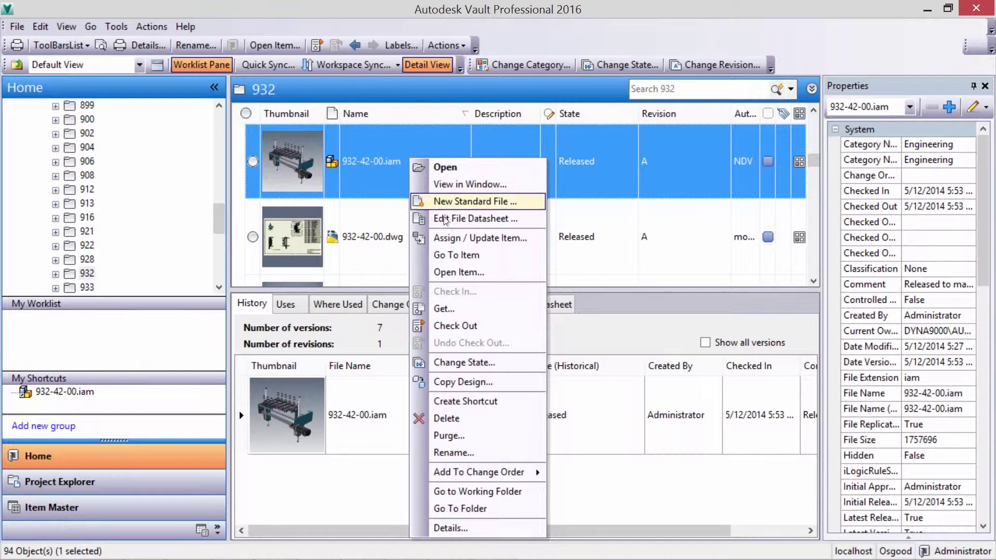
mouse_move(518, 473)
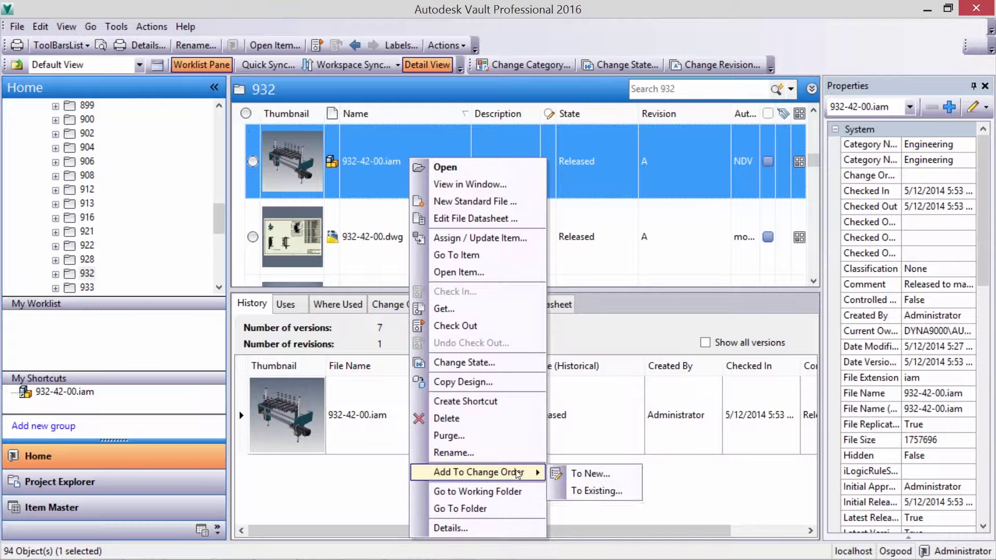
left_click(597, 491)
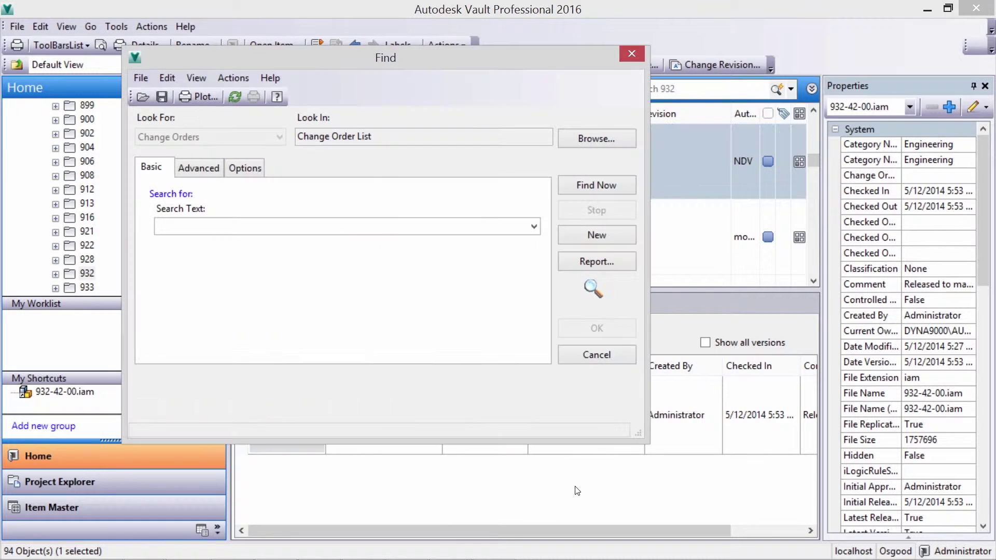
left_click(586, 187)
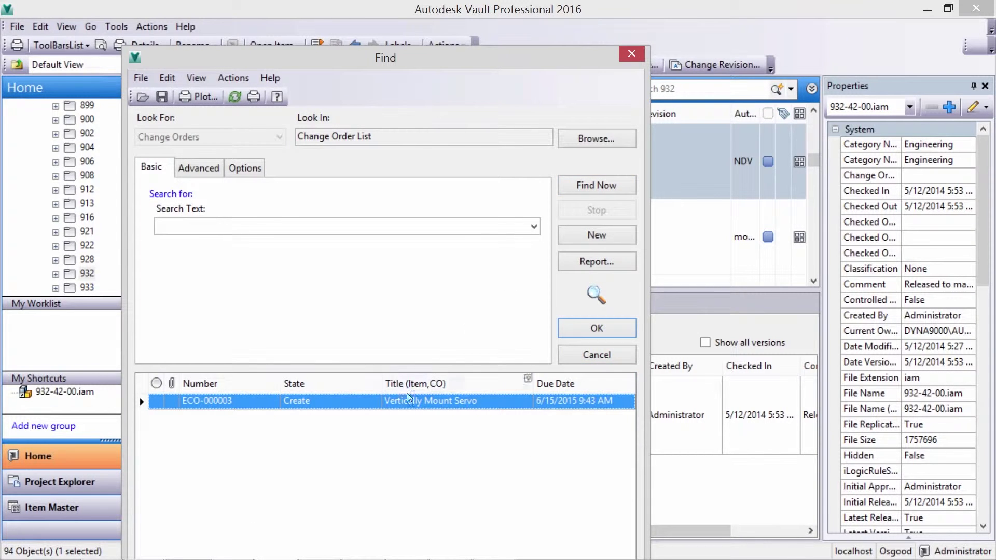
double_click(325, 400)
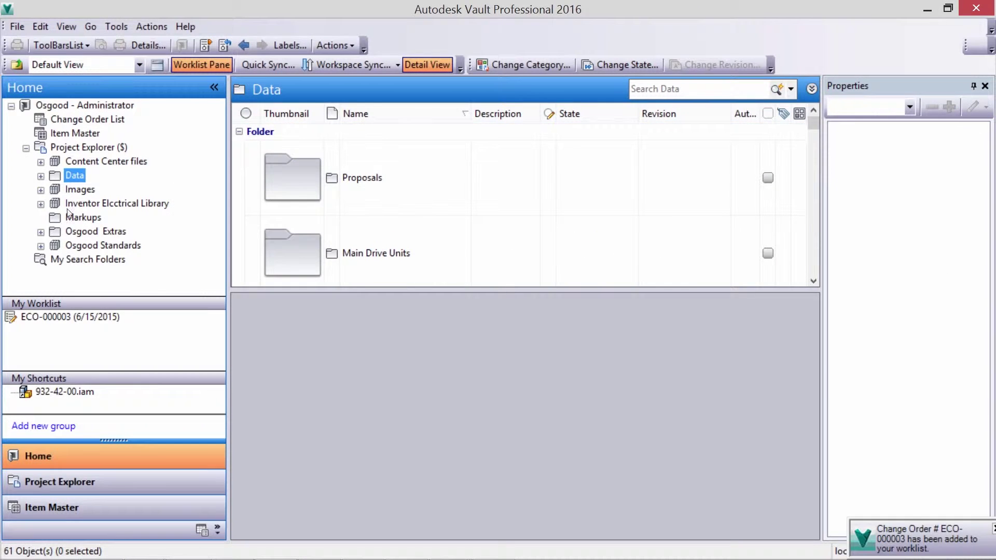
Step: Check out the spreadsheet AB for 332-932.xlsx from the Osgood Extras folder
left_click(88, 232)
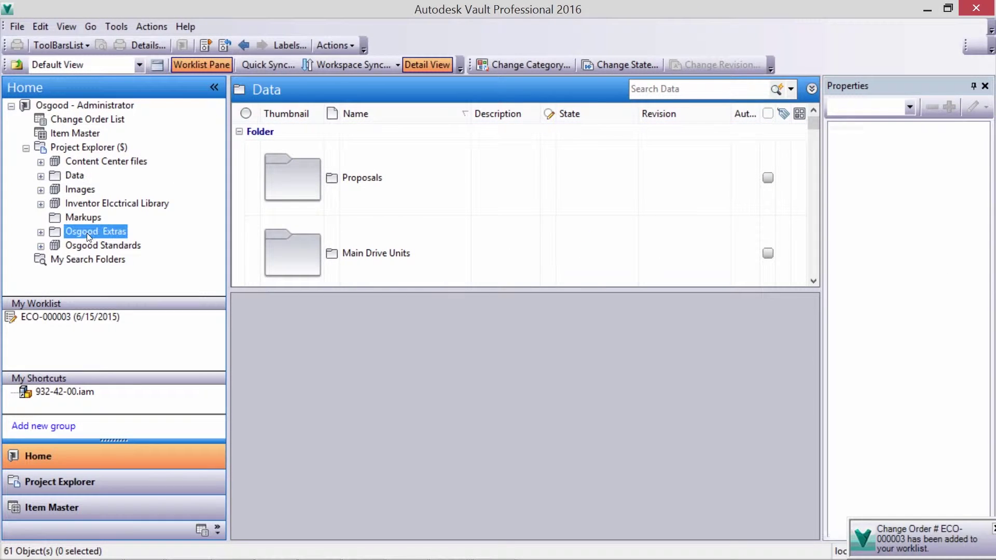
left_click_drag(810, 145, 821, 226)
left_click(533, 251)
right_click(423, 187)
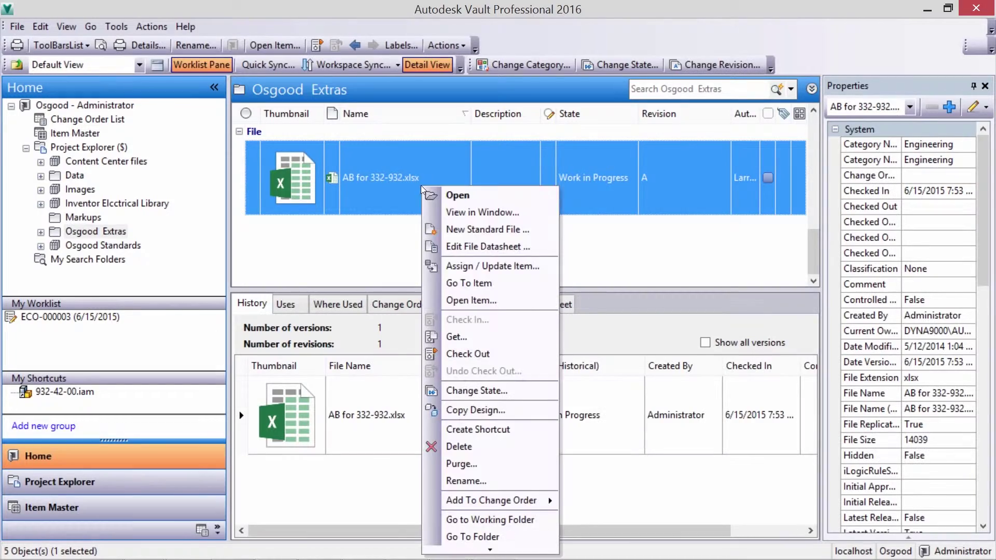
left_click(486, 355)
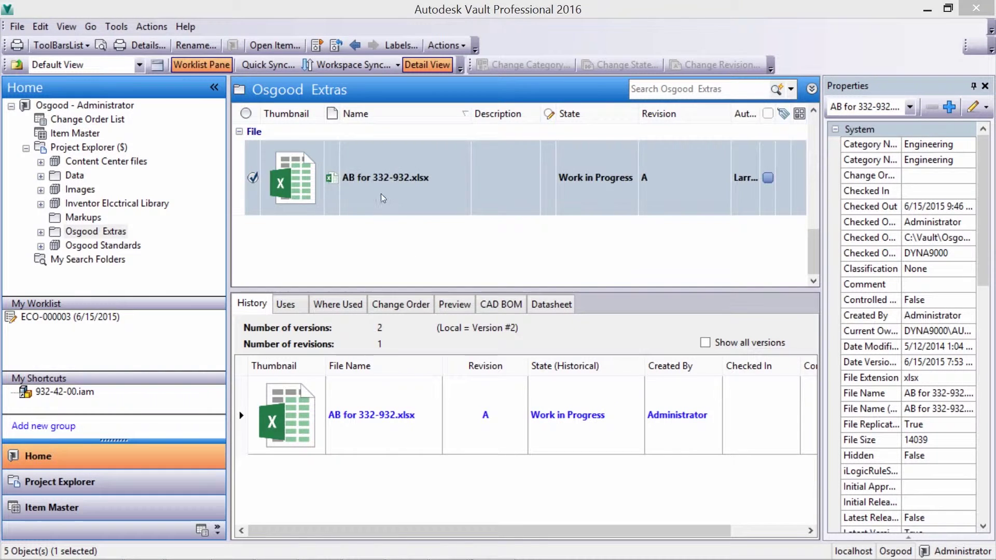
Step: Check in AB for 332-932.xlsx with the comment "See highlighted spreadsheet for purchasing instructions."
right_click(387, 202)
left_click(428, 327)
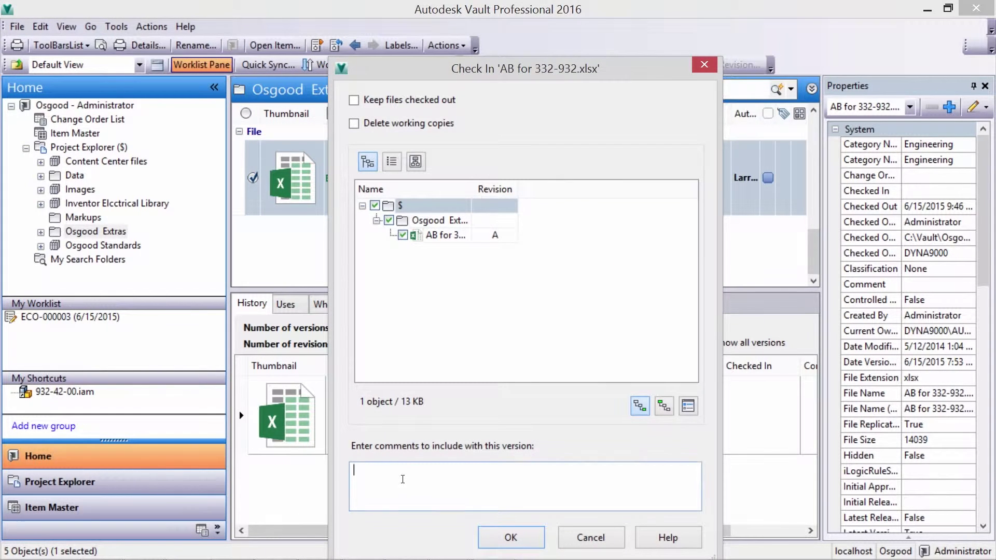
type("See highlighted spreadsheet for purchasing instructions.")
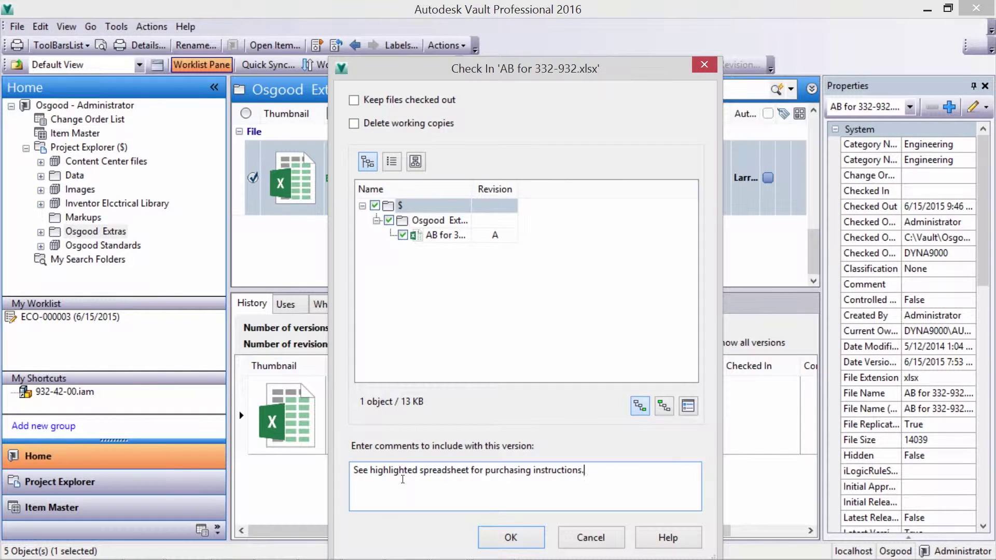
left_click(511, 537)
Step: Add AB for 332-932.xlsx to the existing change order ECO-000003, Vertically Mount Servo
right_click(508, 207)
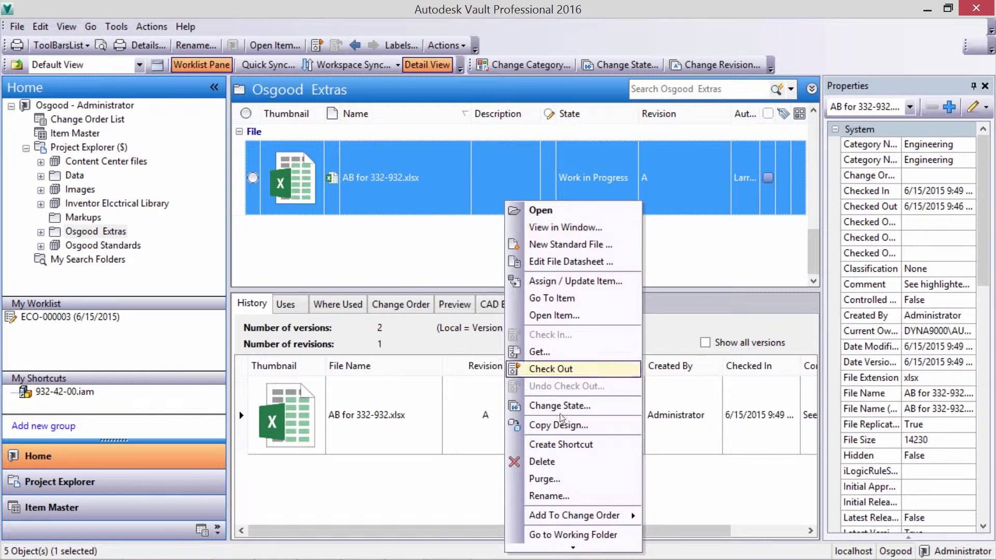
left_click(676, 532)
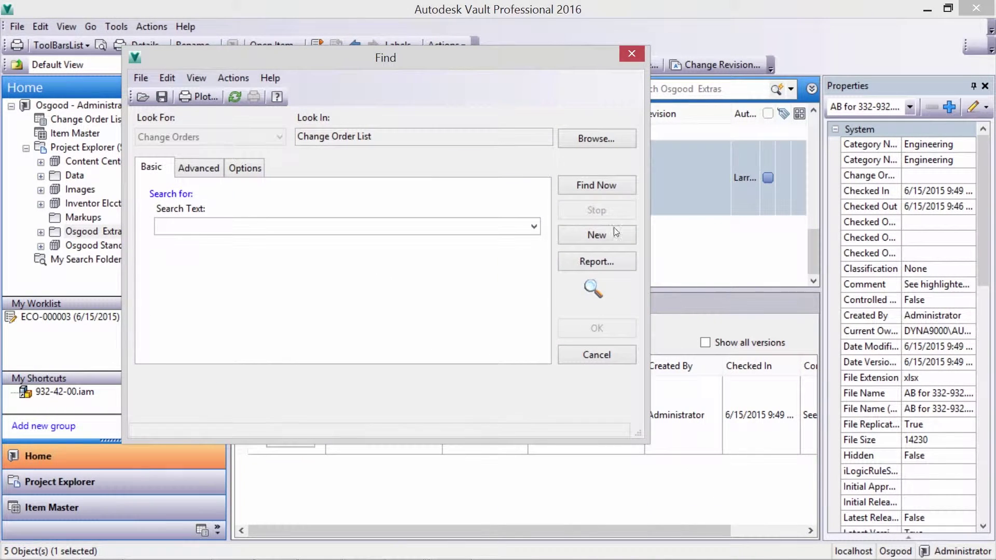
left_click(585, 185)
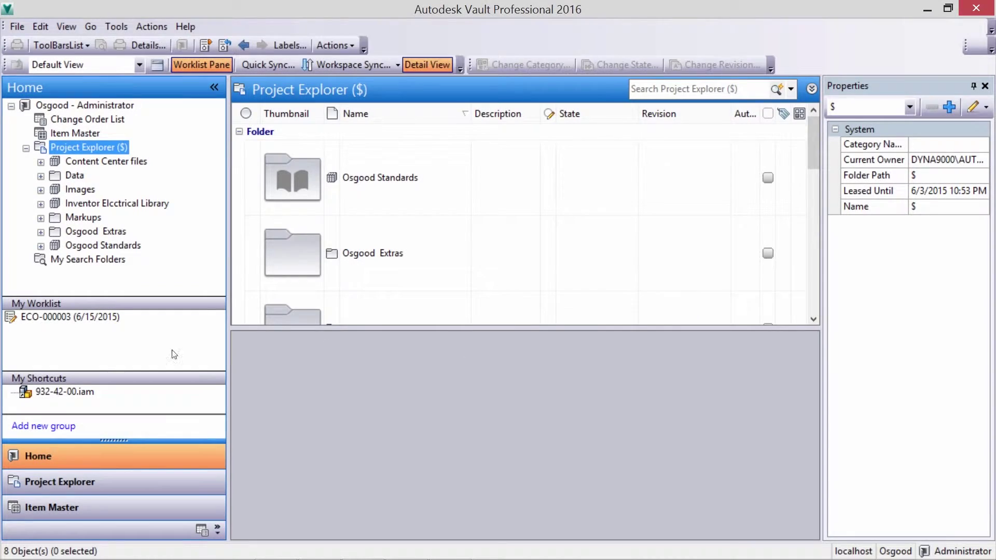
Step: Open ECO-000003 from the worklist and preview its attached 932-42-00 DWF markup from the front
left_click(86, 317)
left_click(385, 249)
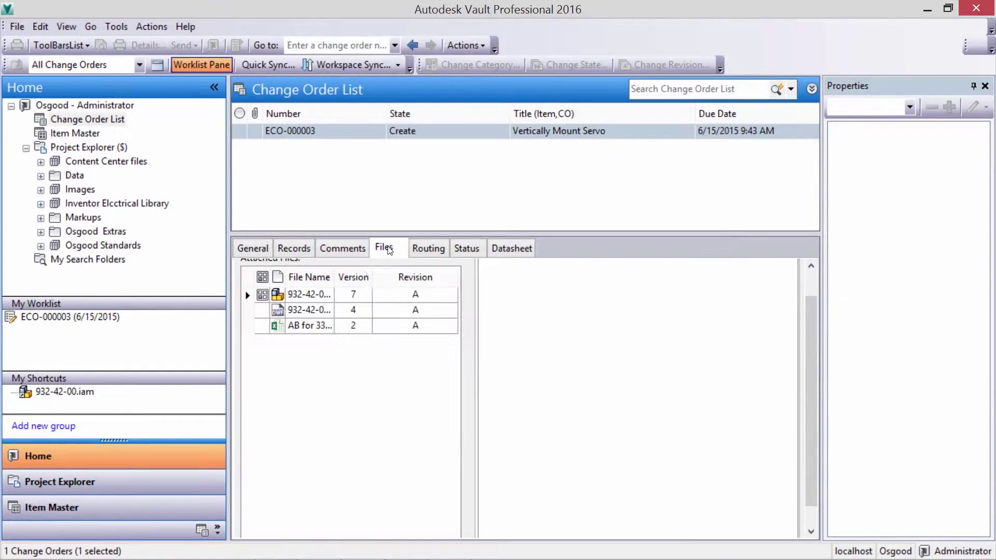
left_click(311, 310)
left_click(614, 359)
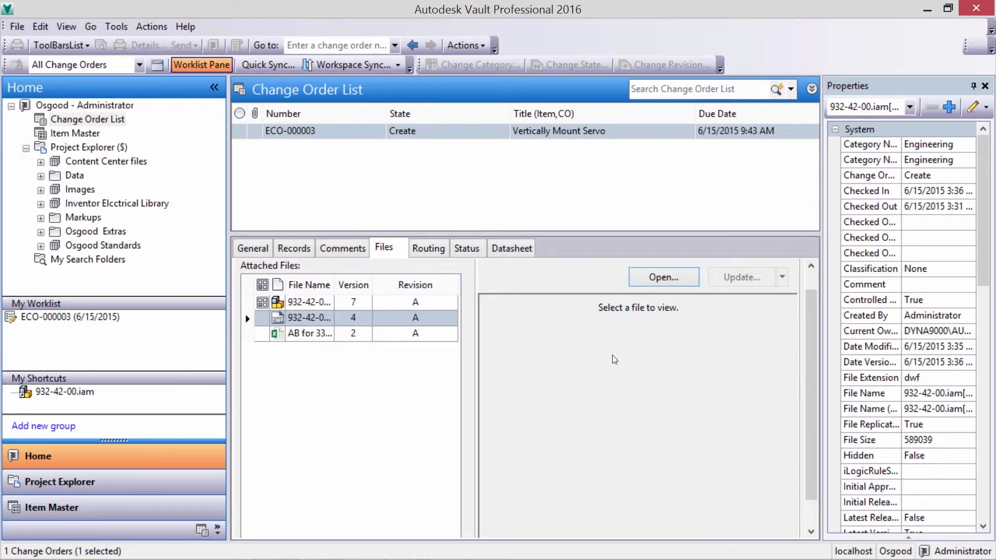
left_click_drag(679, 386, 636, 454)
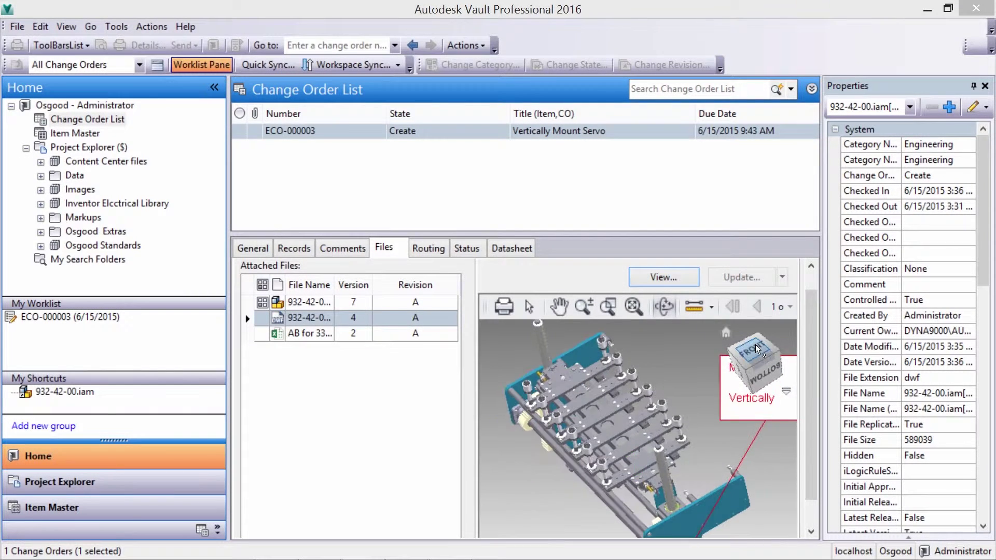
left_click(757, 349)
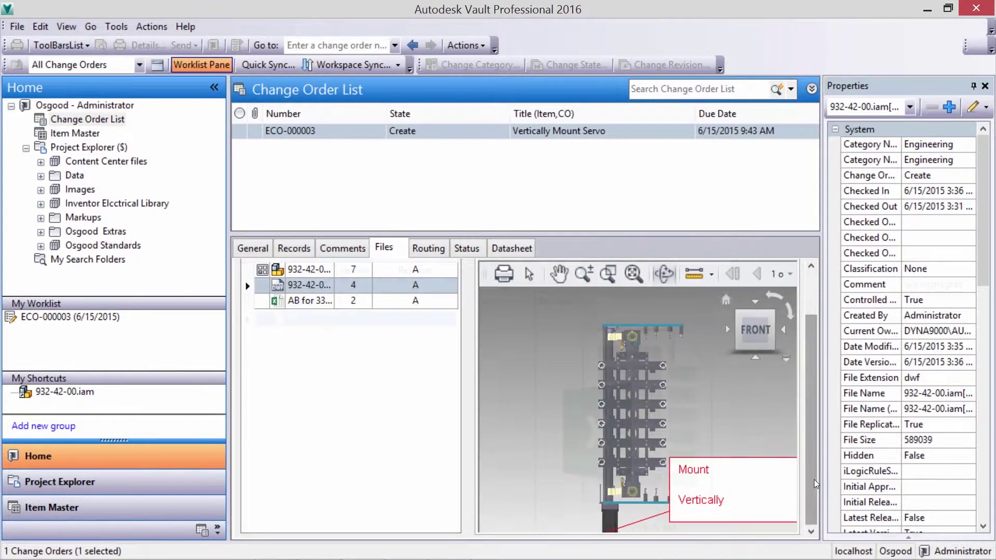
Step: Preview the spreadsheet attached to ECO-000003, open it in Excel and look through its contents
left_click(607, 354)
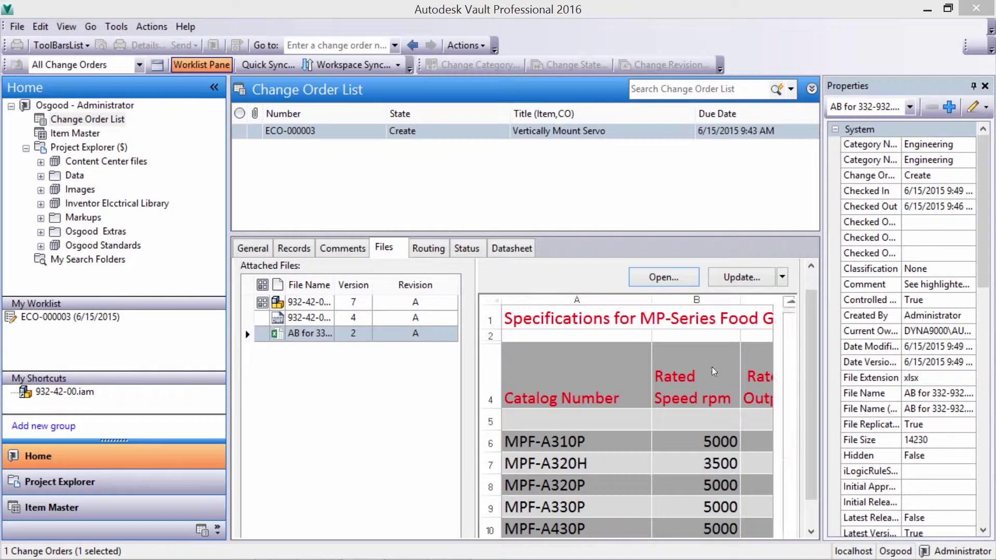
scroll(809, 358, "down", 5)
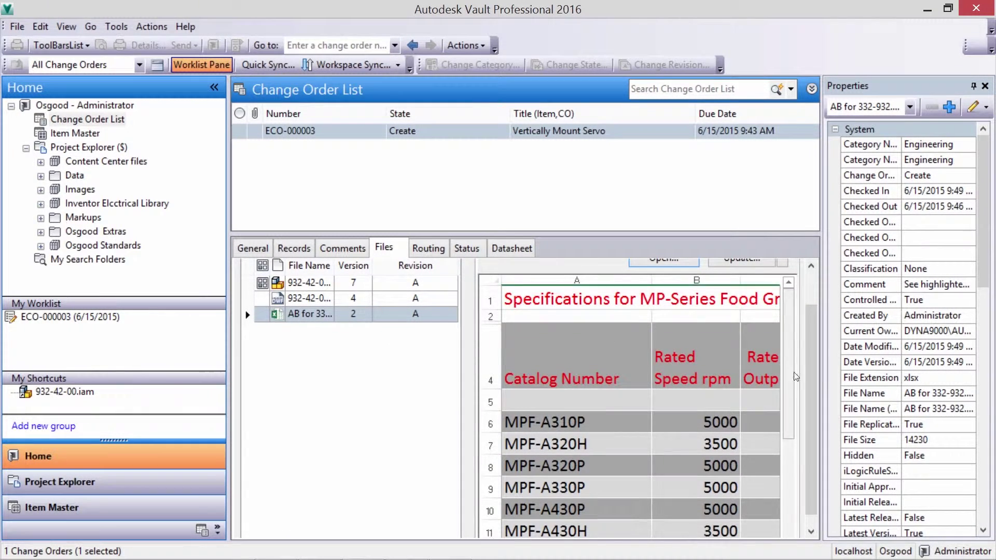
scroll(813, 394, "up", 5)
left_click(655, 299)
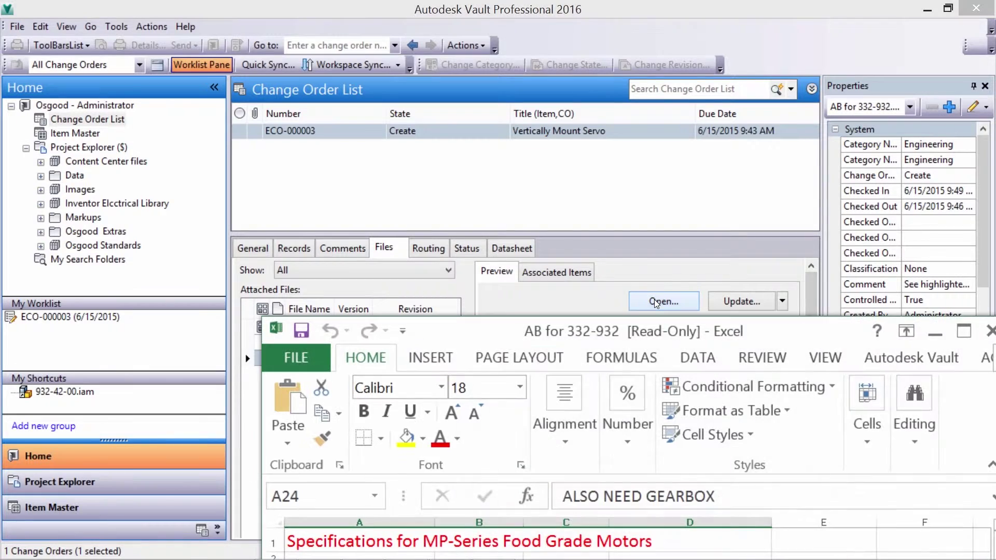
scroll(120, 310, "down", 4)
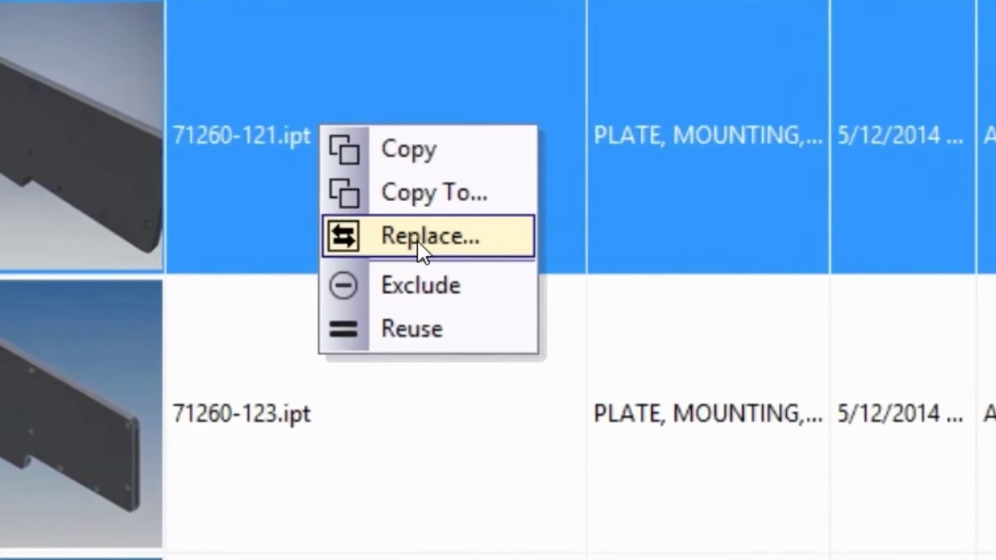
left_click(413, 227)
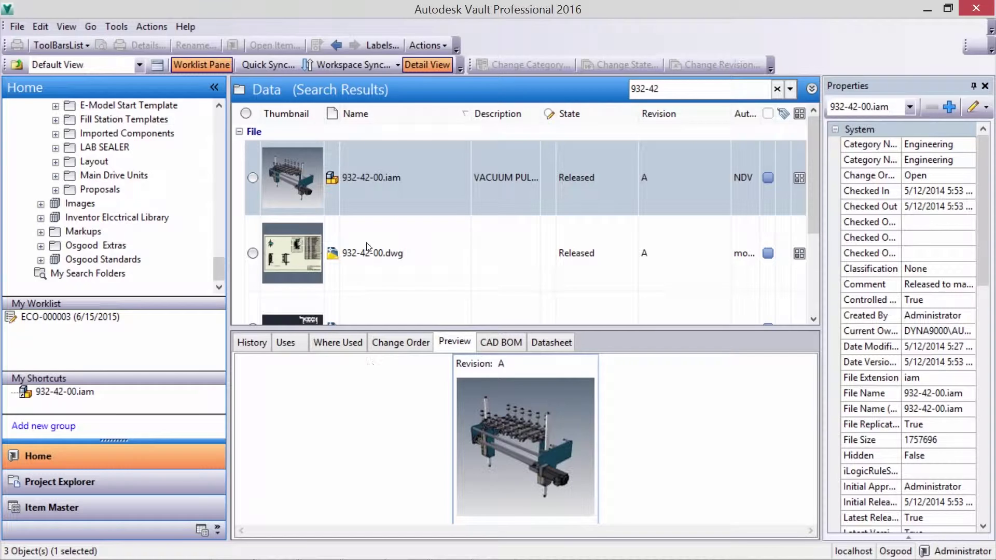
Step: Start Copy Design for 932-42-00.iam and add a Description column directly after the Name column
right_click(372, 190)
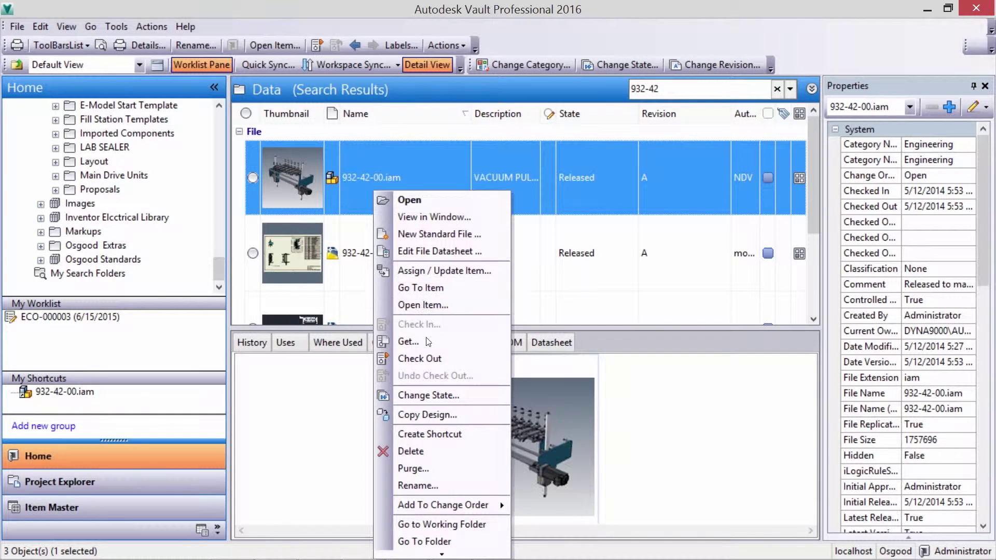
left_click(438, 414)
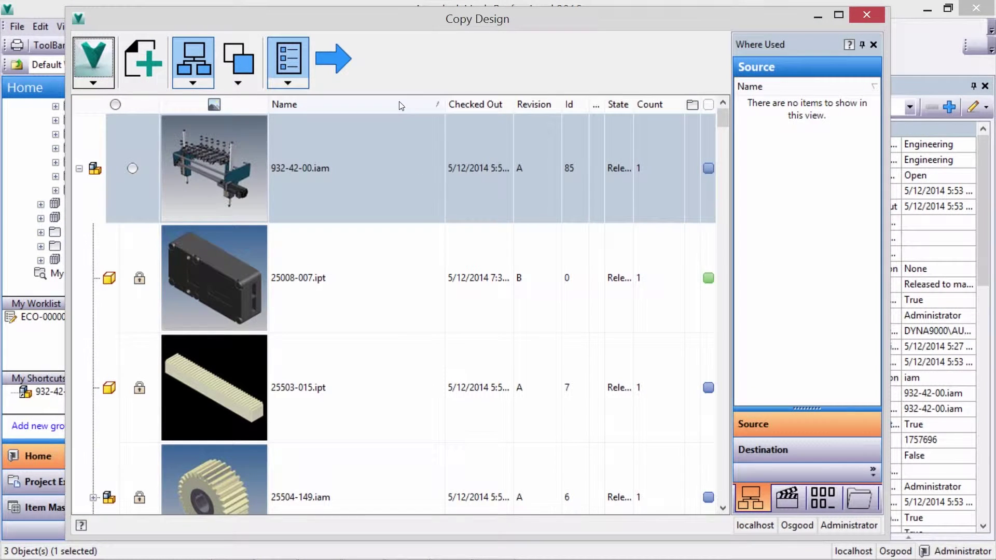
right_click(401, 105)
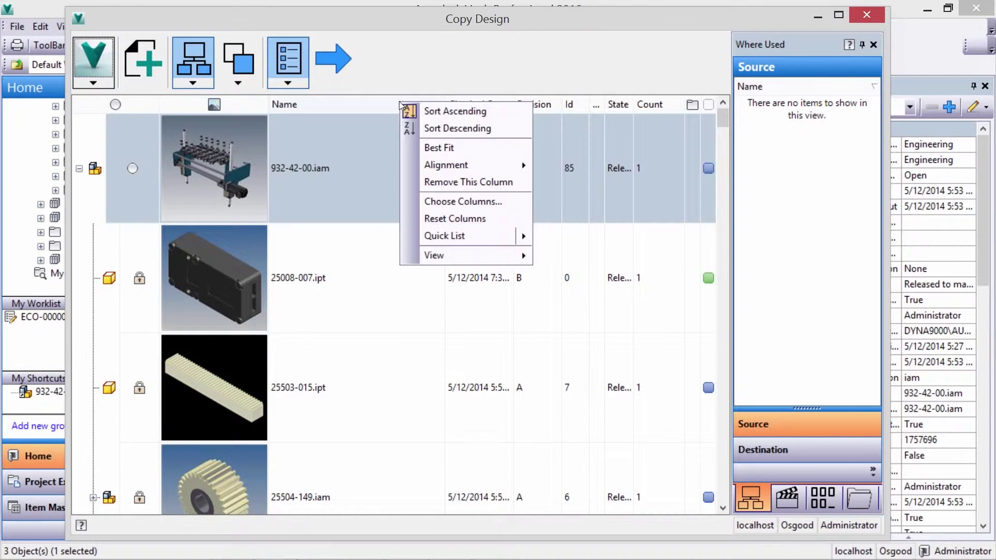
left_click(434, 202)
left_click_drag(157, 121, 438, 108)
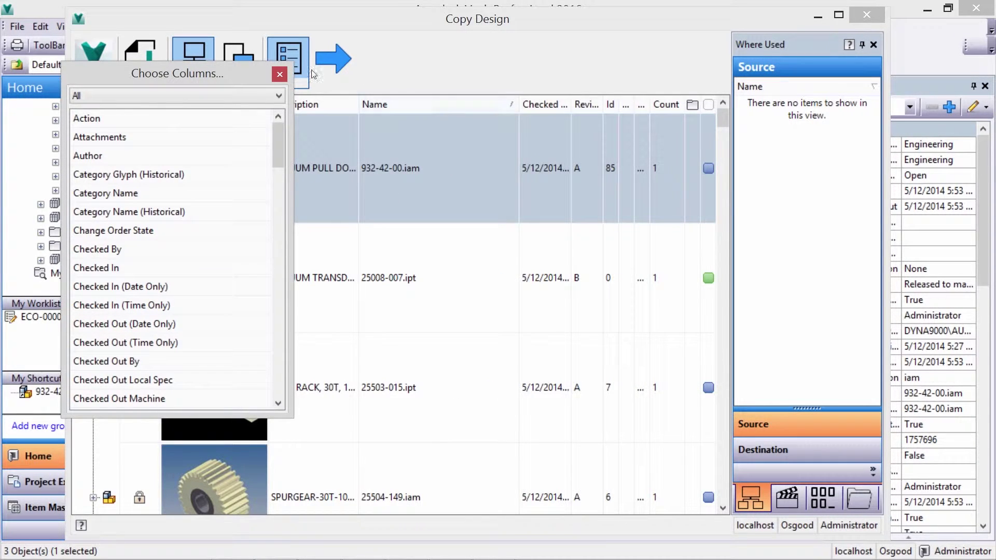
left_click(280, 74)
left_click_drag(291, 106, 286, 108)
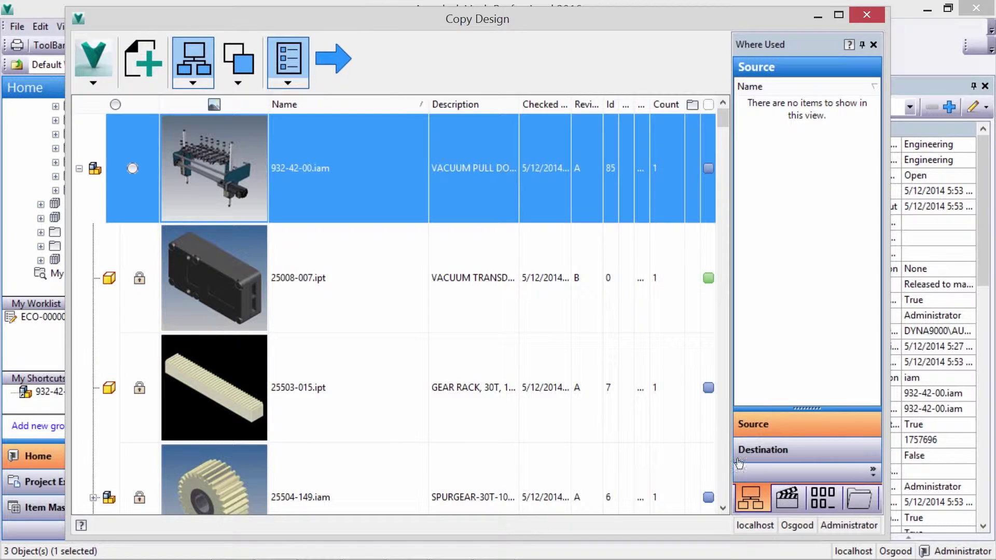
Step: Show the Numbering information in place of Where Used for the design copy
left_click(818, 504)
right_click(818, 504)
left_click(809, 396)
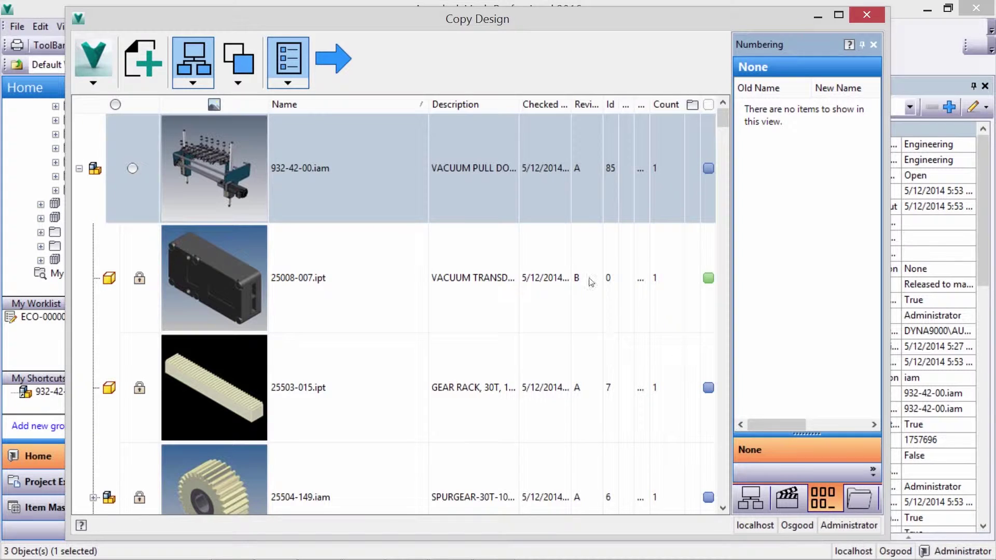
Step: Set 932-42-00.iam to be copied into a new vault folder named NEW-932-42-00 under Data
right_click(401, 172)
left_click(448, 270)
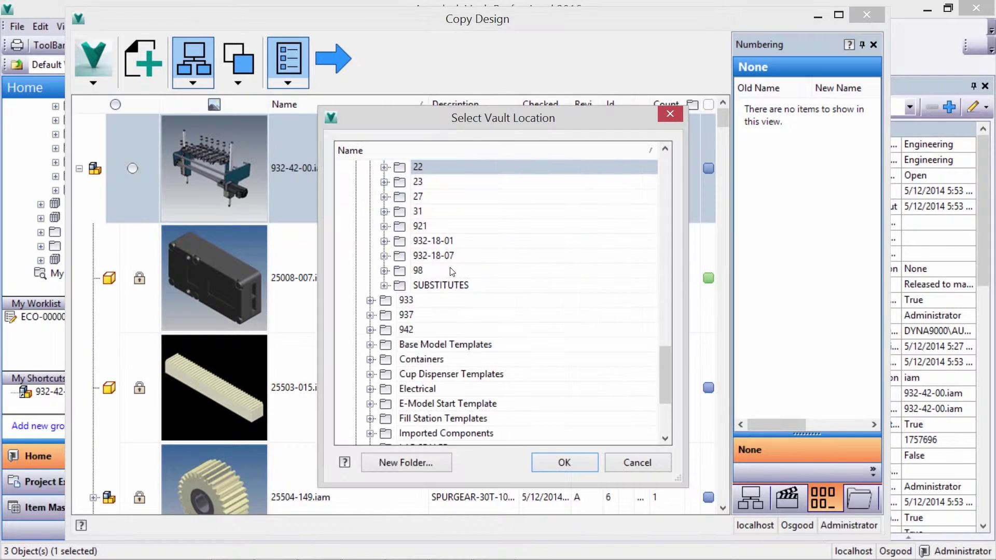
left_click_drag(665, 374, 666, 182)
left_click(394, 197)
left_click(413, 459)
type("NEW-932-42-00")
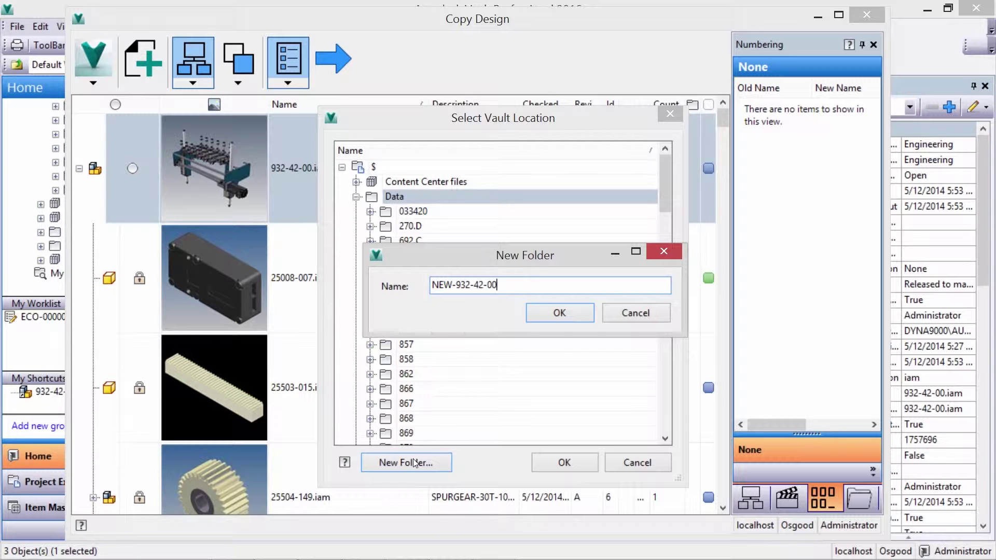
left_click(561, 316)
left_click(562, 464)
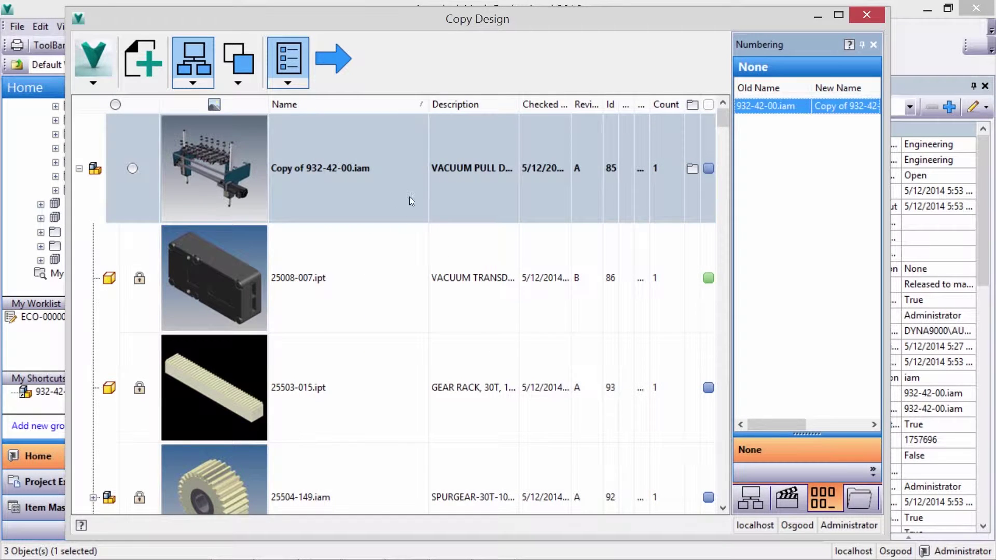
Step: Widen the numbering view and set the copied assembly's name prefix to NEW
left_click_drag(730, 137, 543, 146)
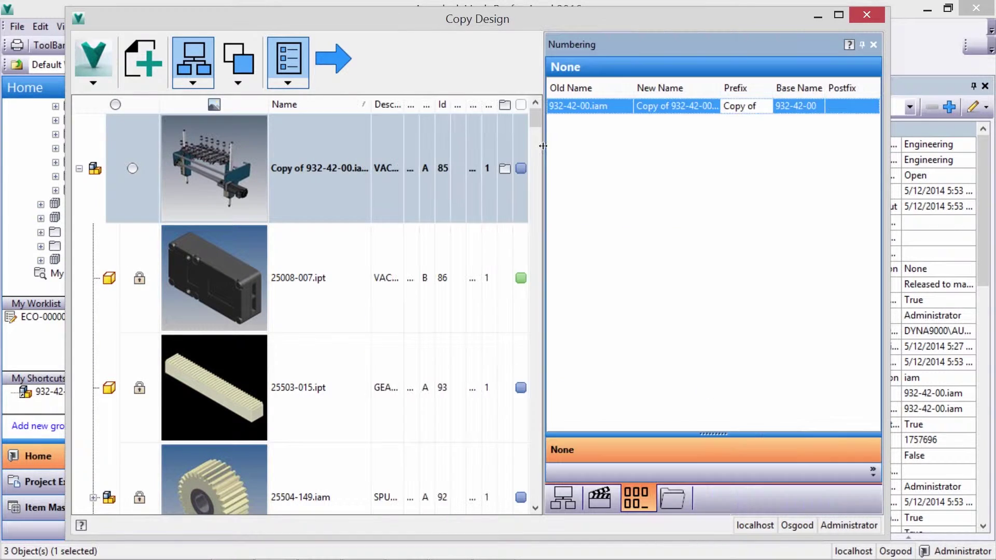
right_click(730, 110)
mouse_move(763, 150)
left_click(707, 153)
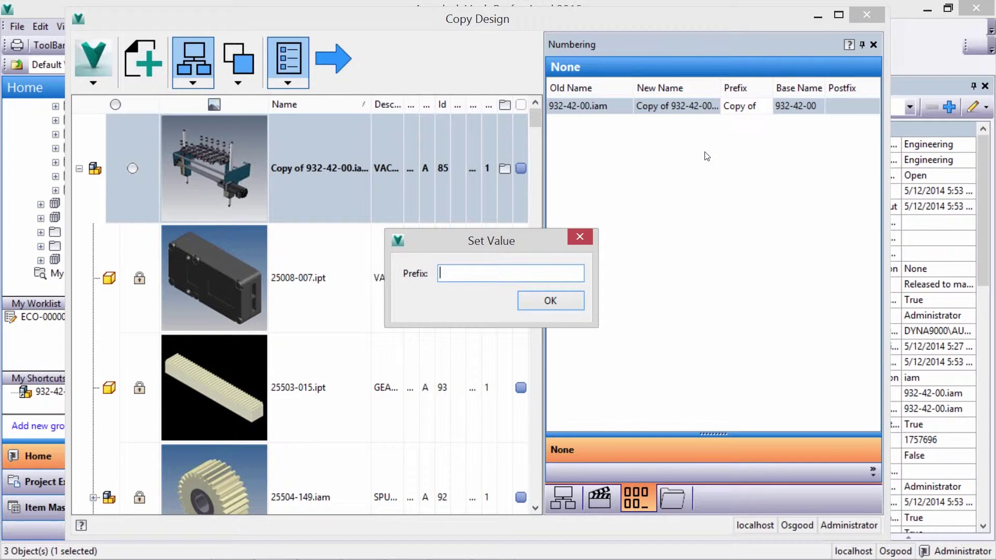
type("NEW")
left_click(542, 305)
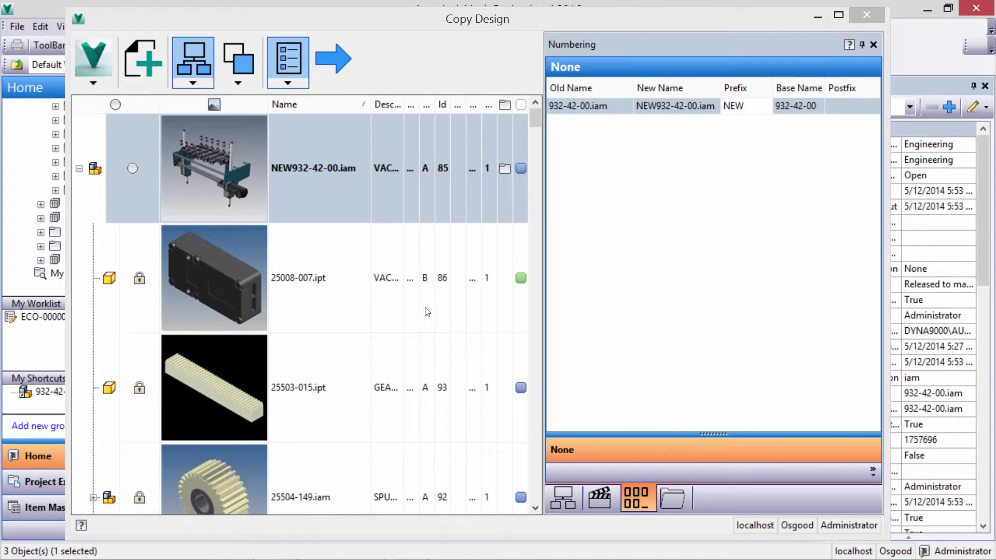
Step: Replace the mounting plate 71260-121.ipt in the copied design with 71260-122.ipt from folder 22
scroll(353, 273, "down", 10)
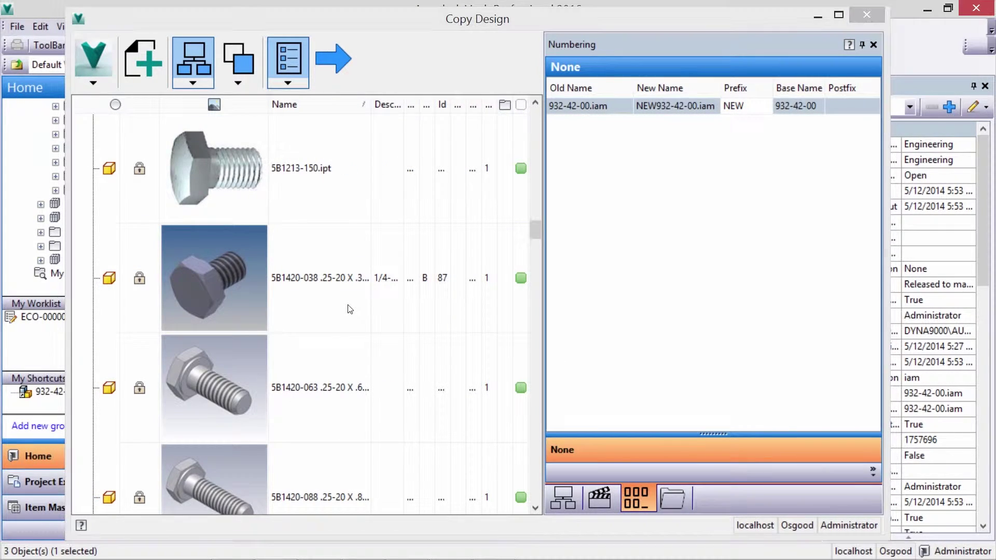
left_click_drag(546, 275, 770, 423)
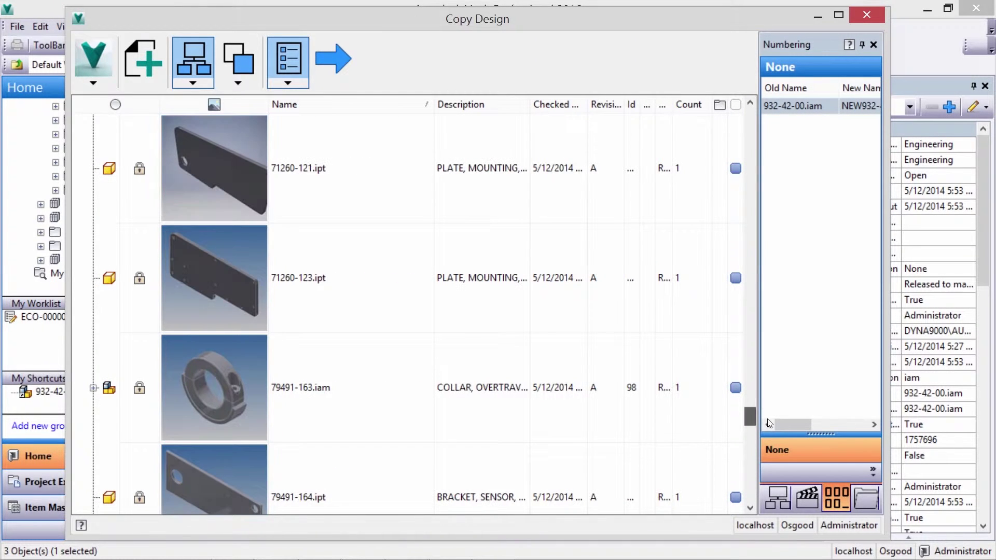
left_click(331, 167)
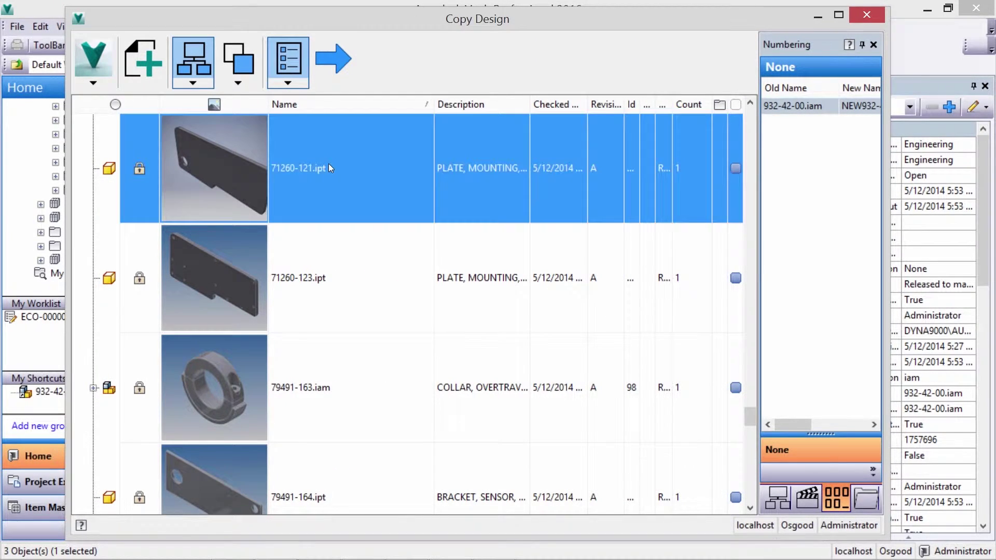
right_click(329, 163)
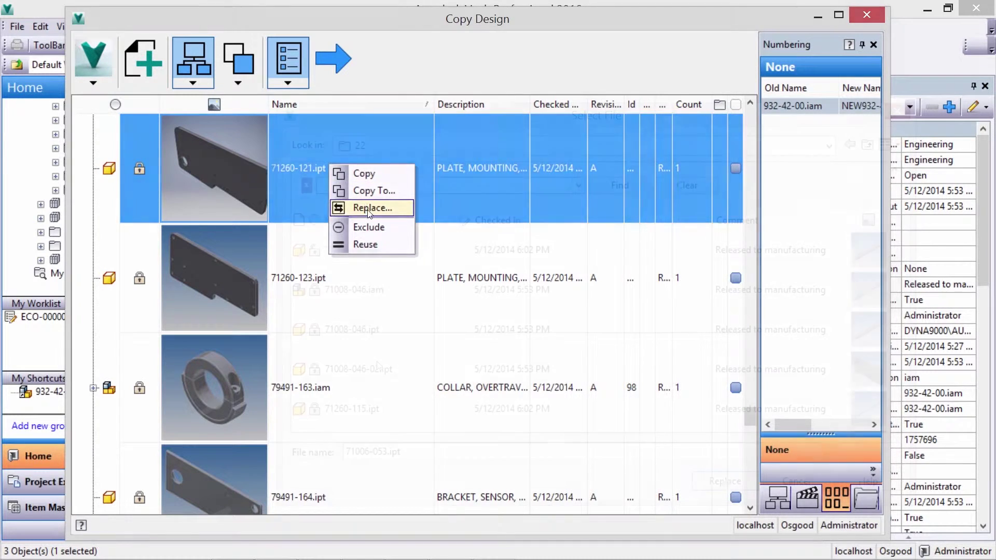
left_click(358, 207)
scroll(377, 366, "down", 3)
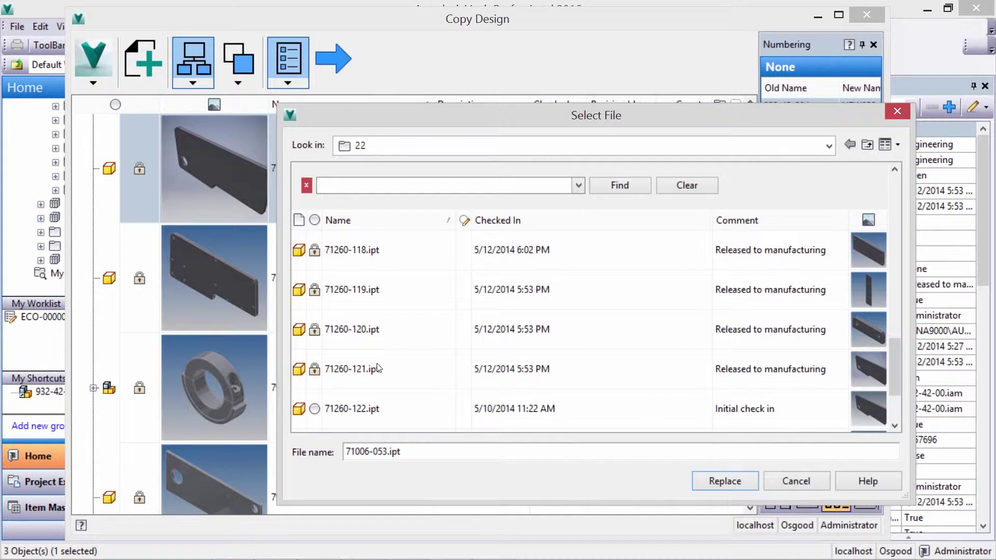
left_click(372, 410)
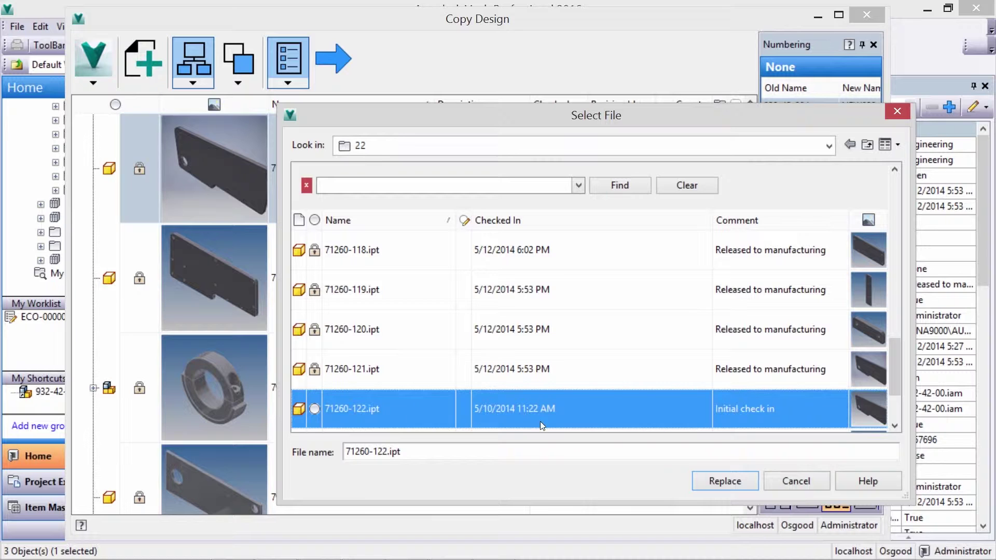
left_click(717, 481)
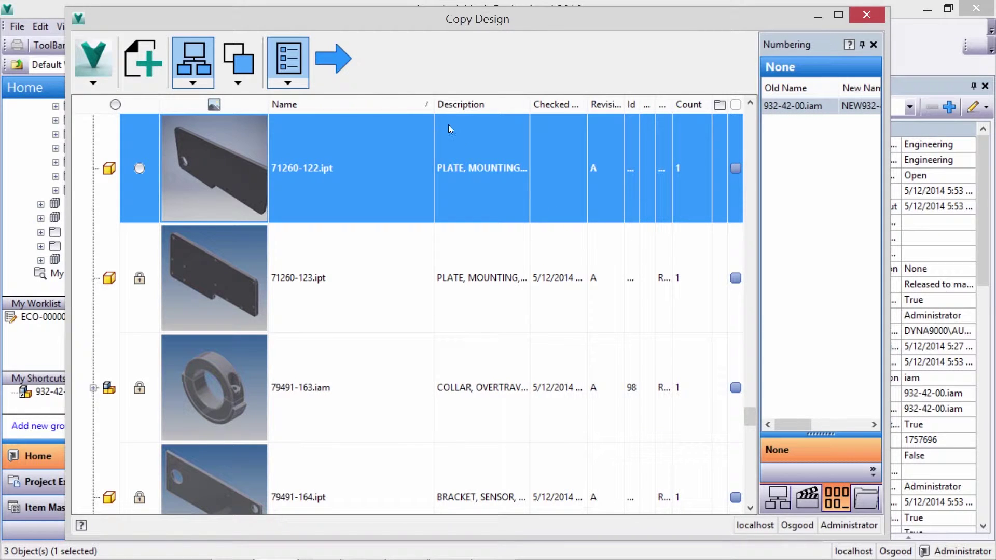
Step: Execute the design copy, open NEW932-42-00.iam in Inventor and update the assembly
left_click(335, 57)
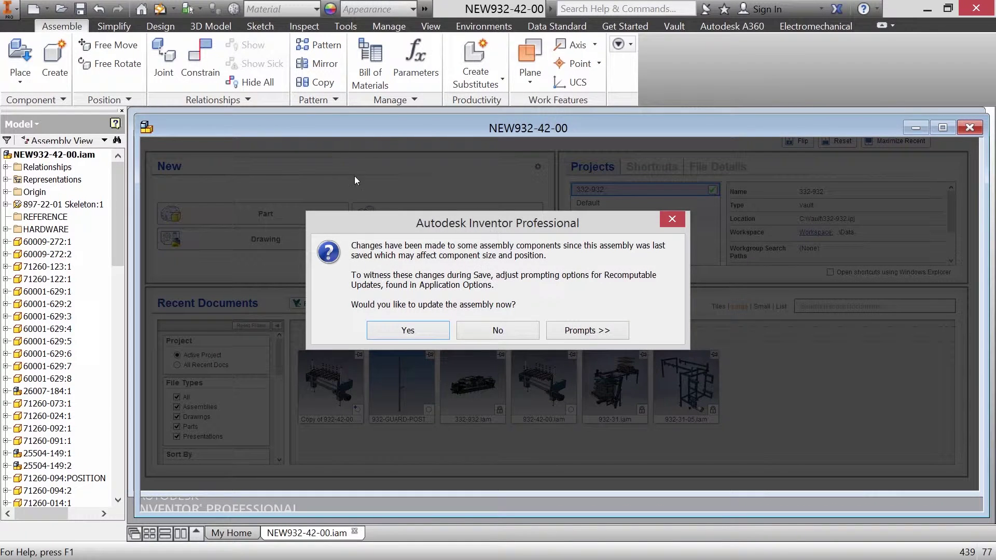
left_click(408, 331)
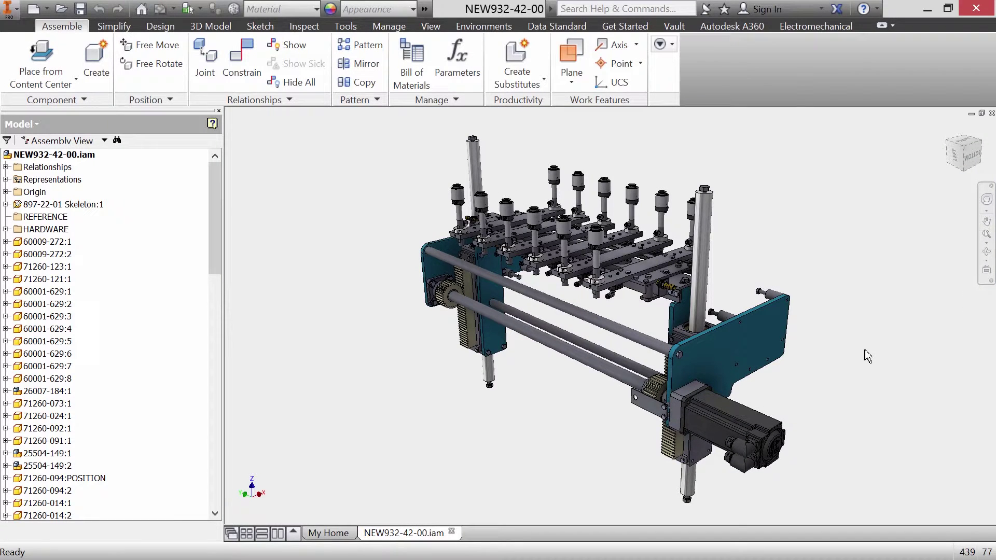
Step: Start replacing the servo motor component in NEW932-42-00.iam with a vault file and search the vault files for allen
right_click(740, 432)
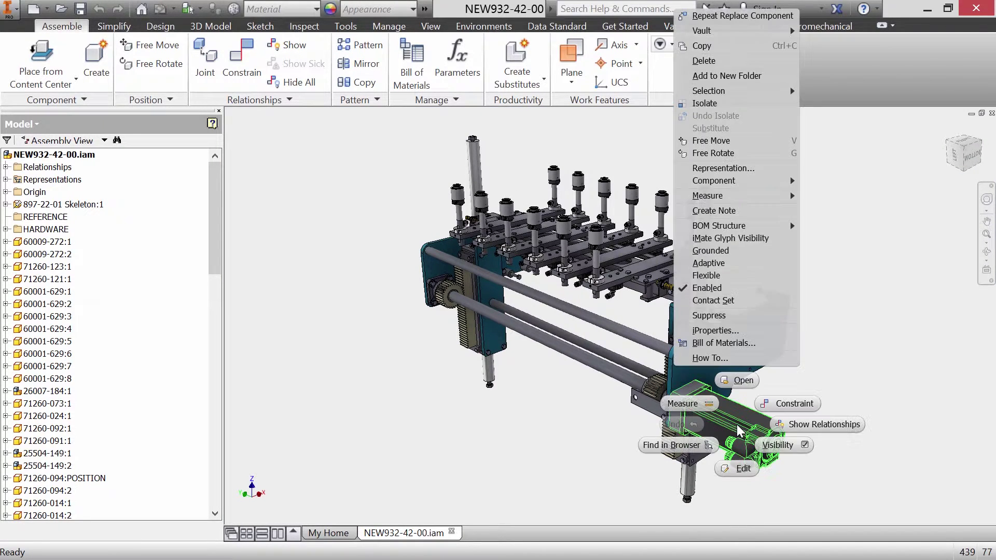
mouse_move(739, 187)
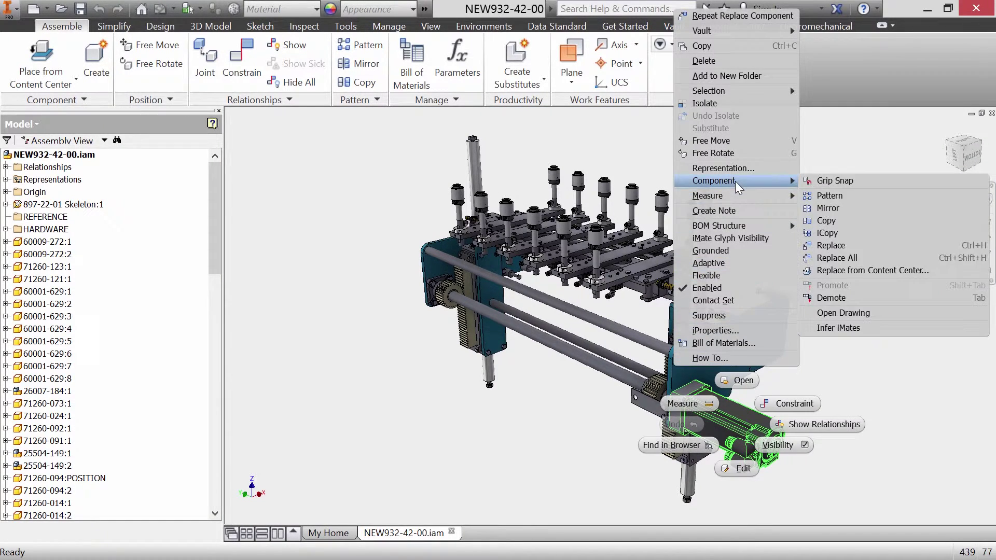
left_click(831, 245)
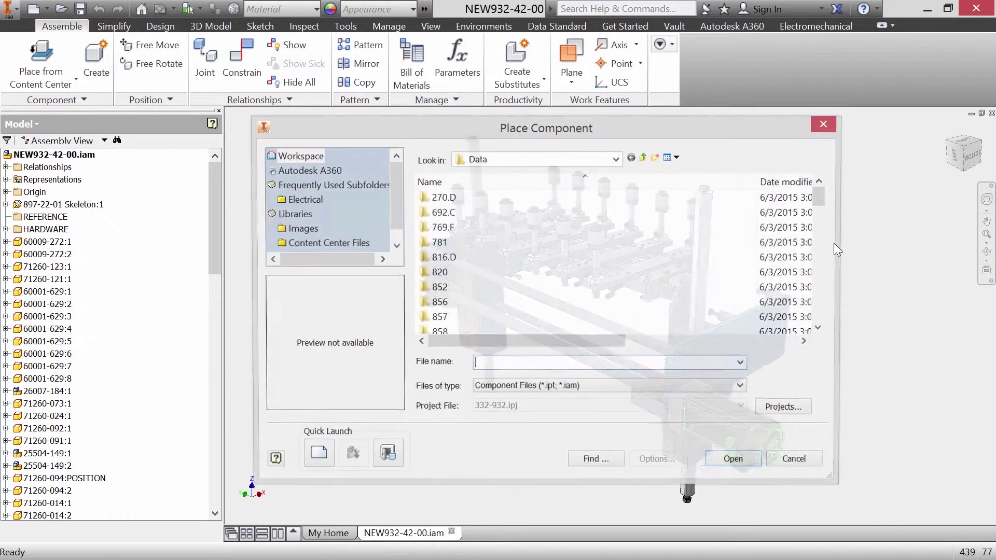
left_click(385, 456)
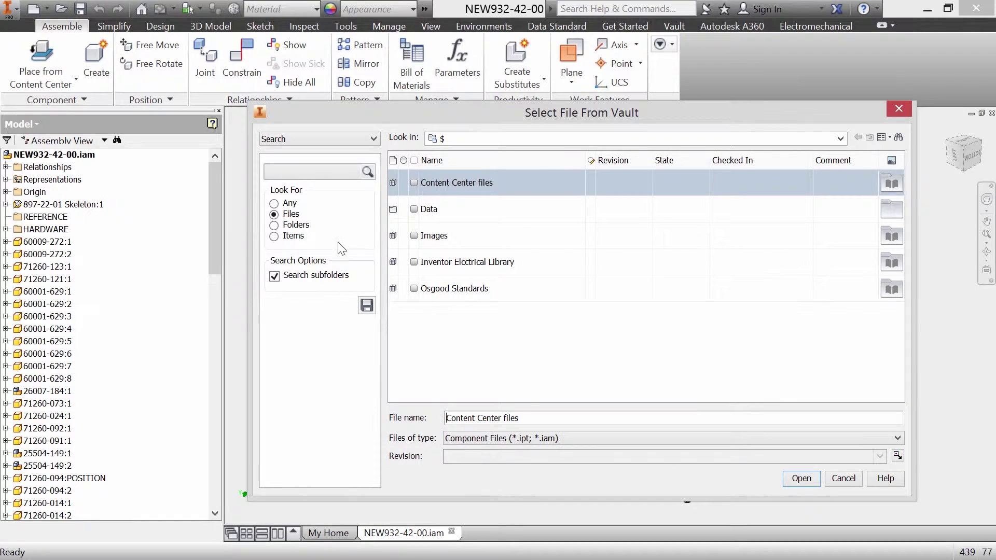
left_click(312, 171)
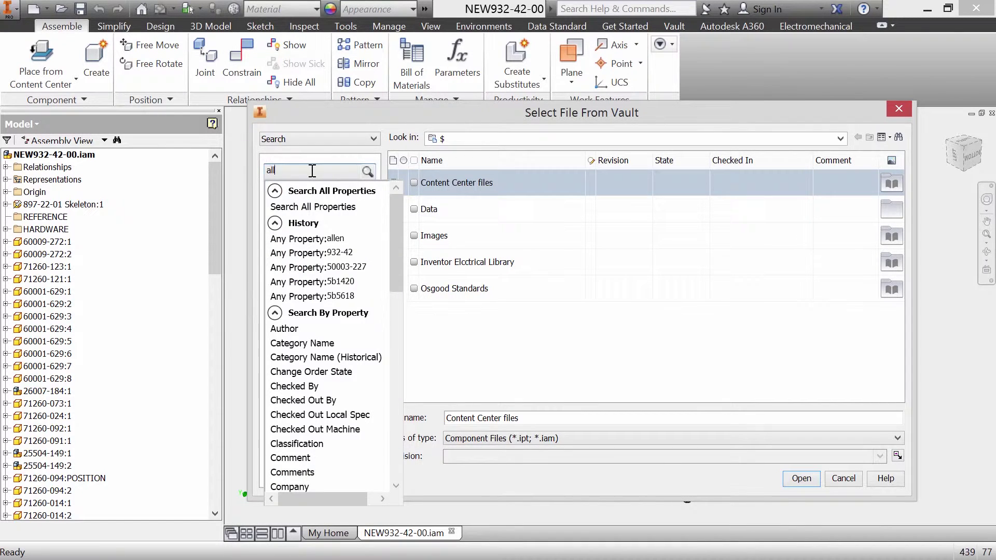
key("Return")
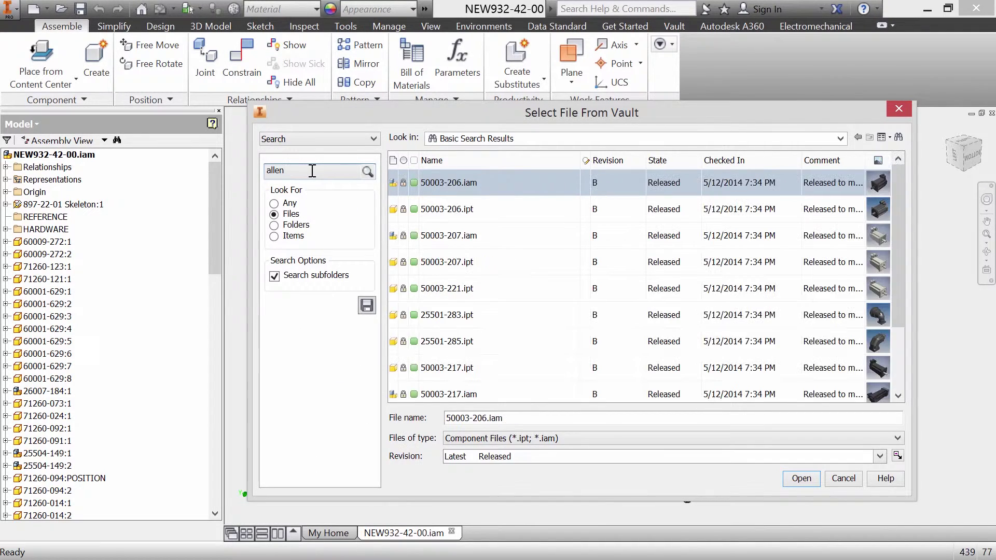
double_click(312, 171)
Step: Choose 50003-227.iam from the vault search results as the servo motor's replacement and accept the possible relationship loss
left_click_drag(898, 301, 895, 359)
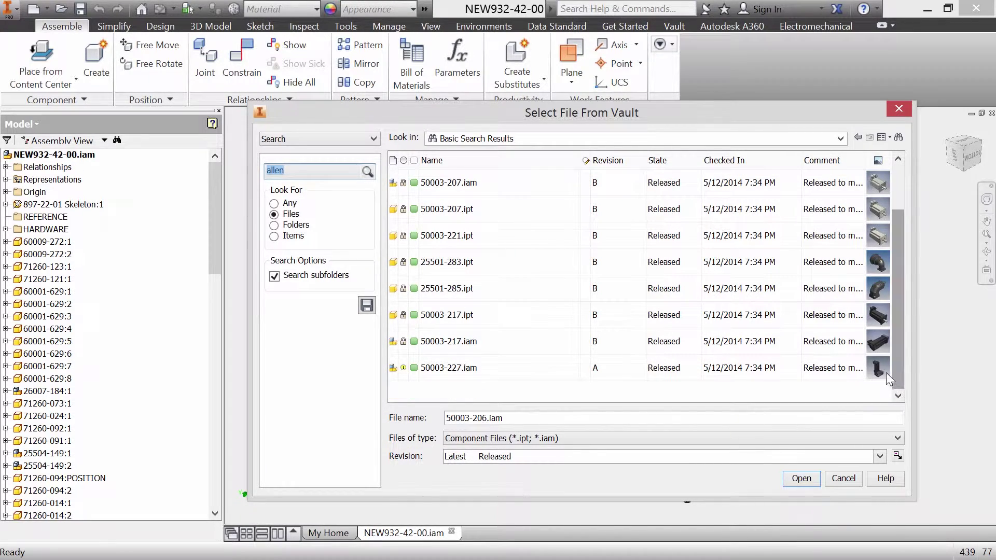
left_click(801, 368)
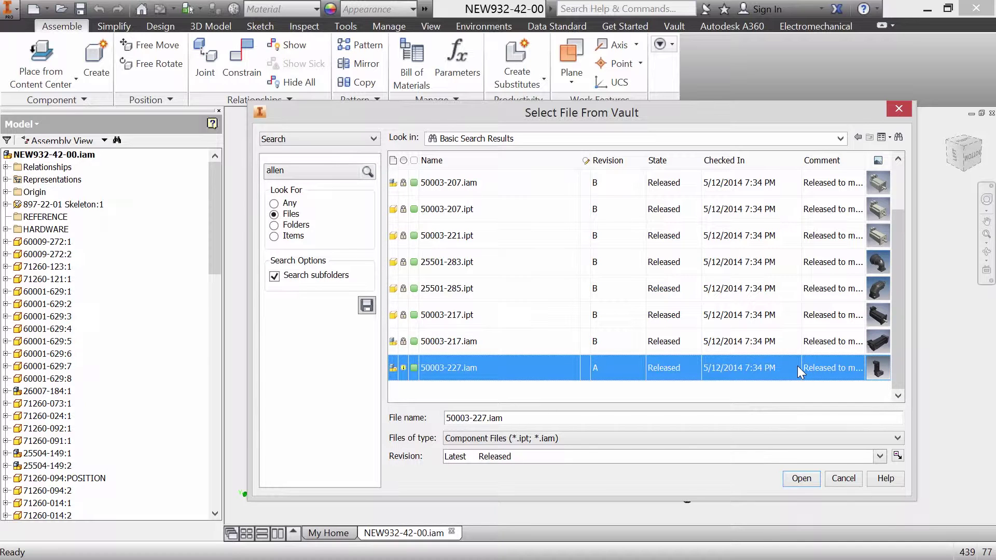
left_click(801, 478)
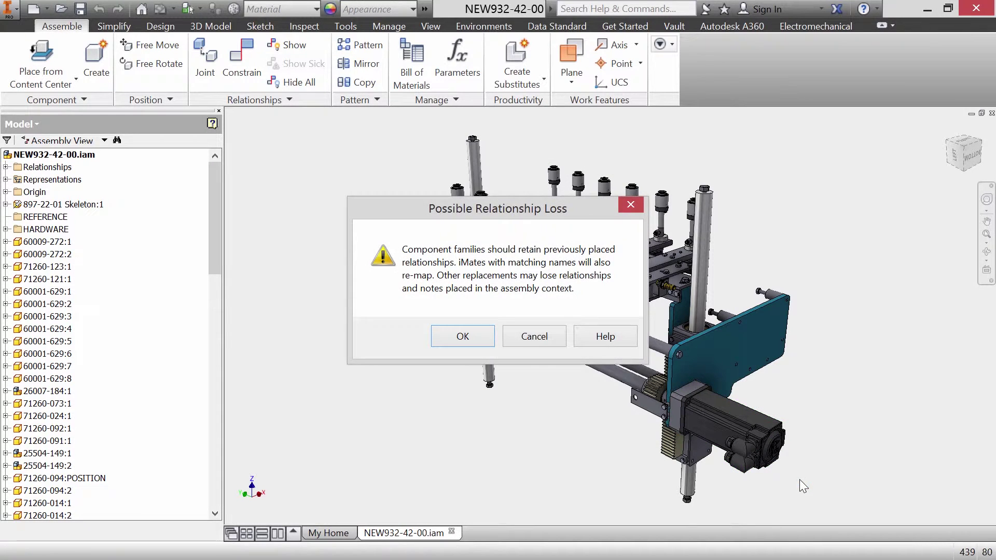
left_click(471, 338)
left_click(427, 318)
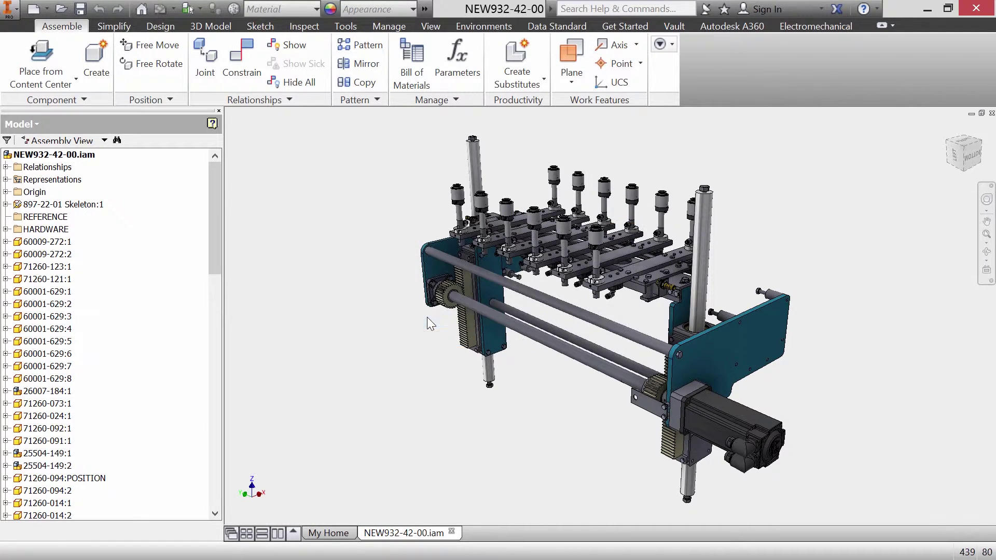
Step: Check NEW932-42-00.iam into the vault with the comment "UPDATED THE SERVO MOTOR."
left_click(83, 155)
right_click(83, 156)
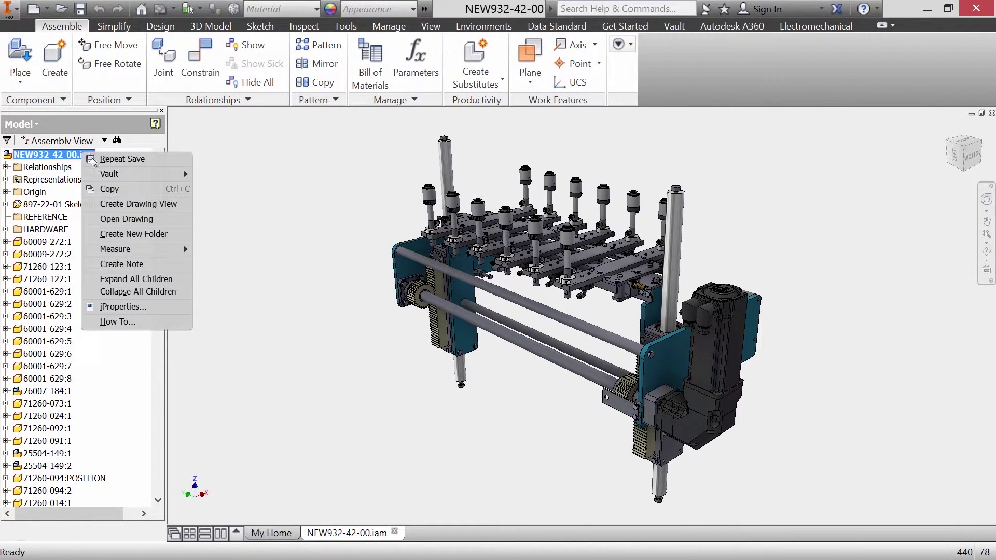
mouse_move(179, 175)
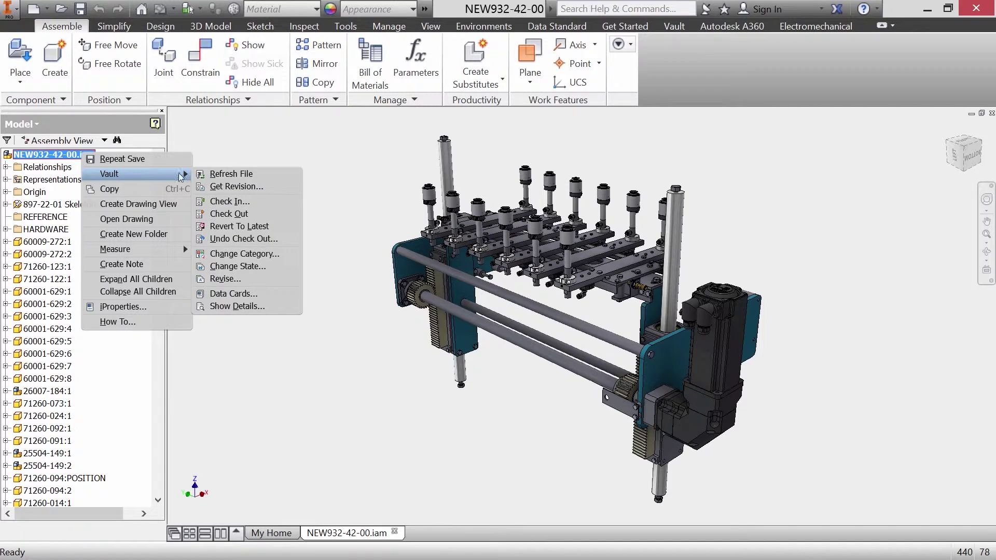
left_click(230, 202)
left_click(525, 422)
type("UPDATED THE SERVO MOTOR.")
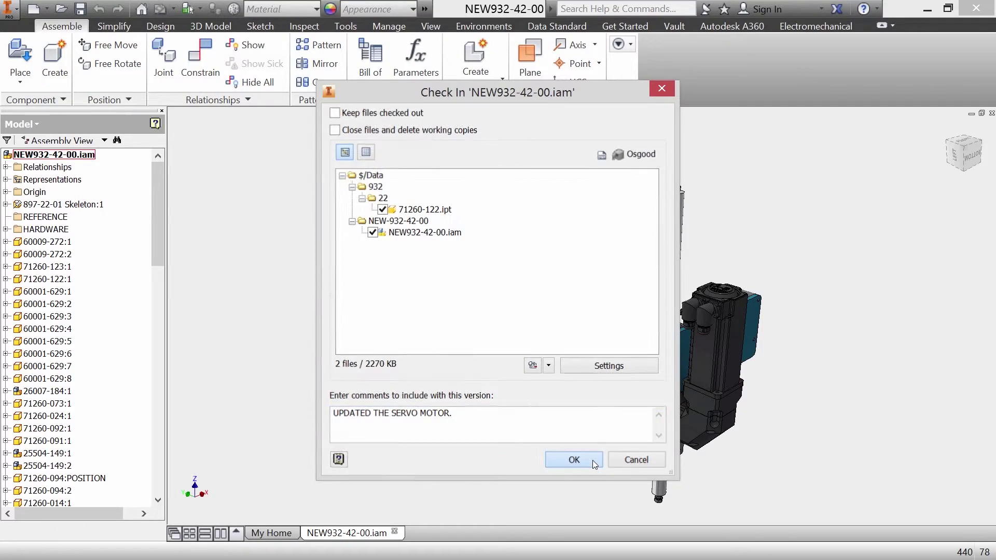
left_click(574, 460)
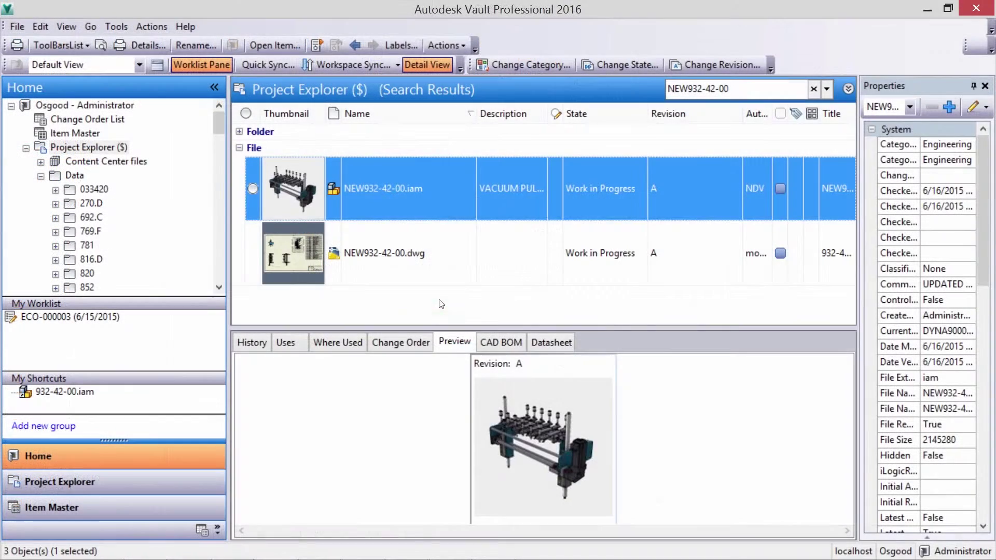
Step: In Vault, change the lifecycle state of NEW932-42-00.iam to Released with the comment "Released to manufacturing"
right_click(406, 195)
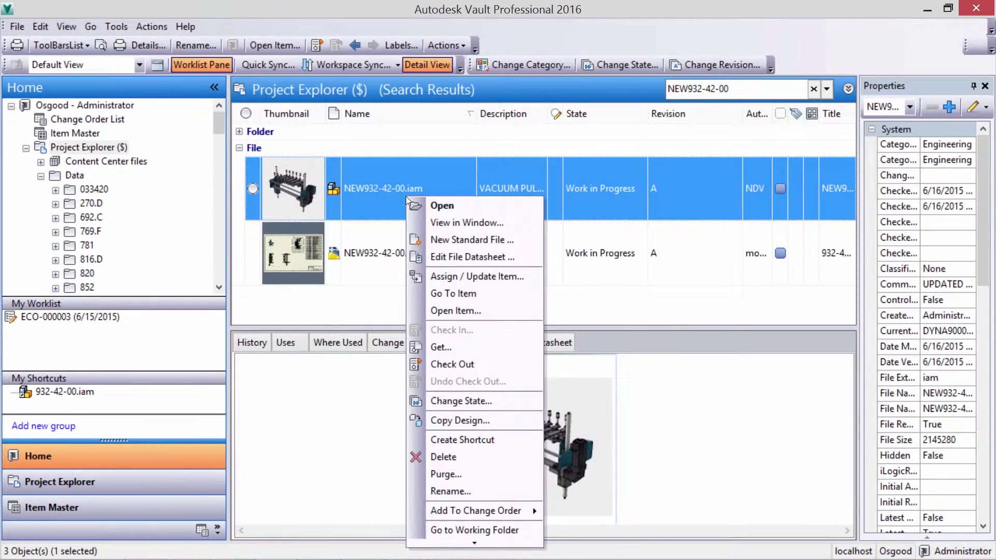
left_click(438, 401)
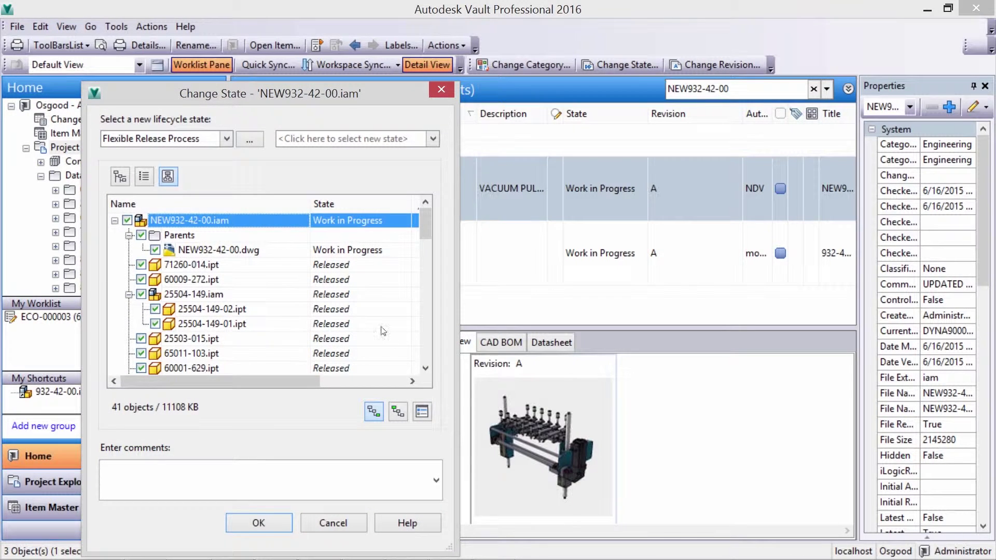
left_click(329, 140)
left_click(296, 182)
type("Released to manufacturing")
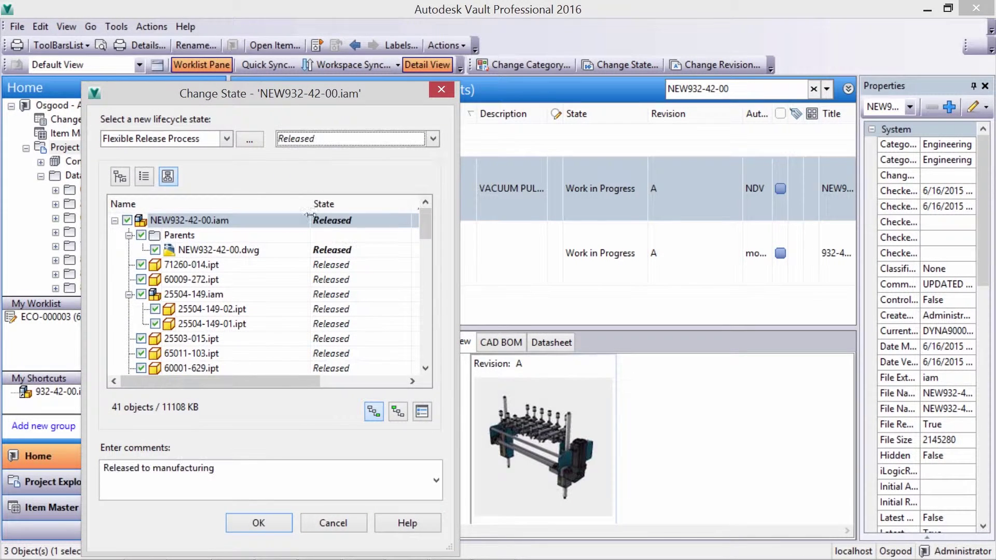
left_click(258, 523)
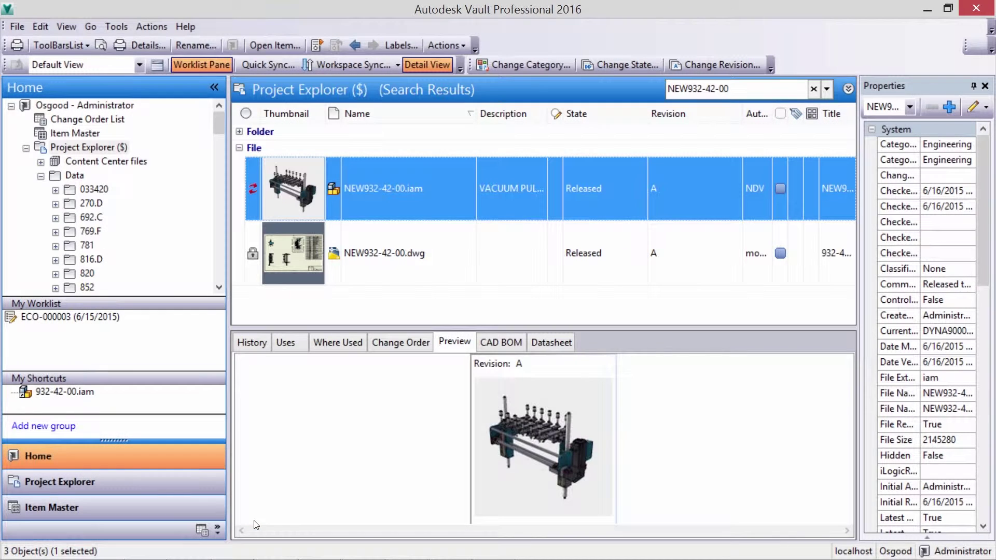
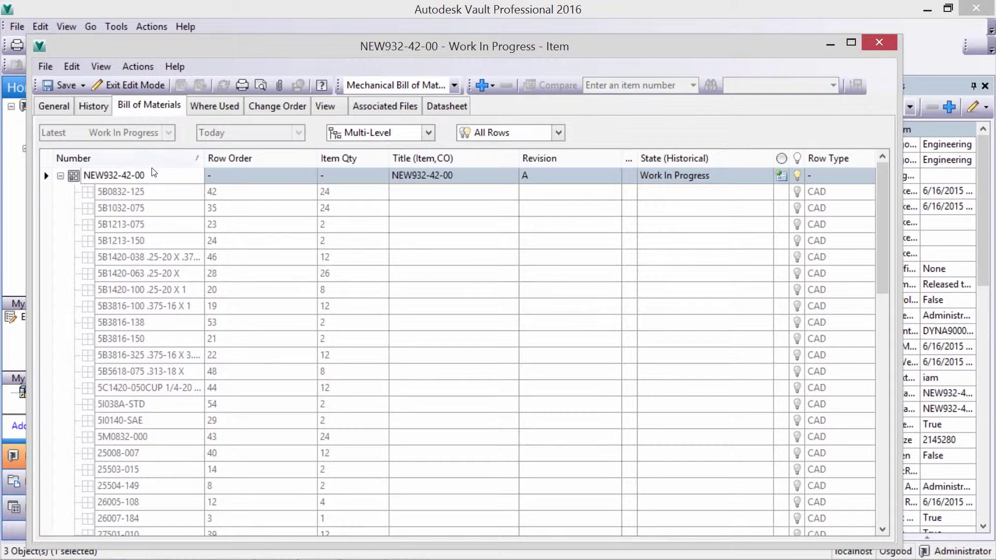
Step: Turn on the whole NEW932-42-00 bill of materials branch and add the existing item Service Kit as a row
right_click(154, 180)
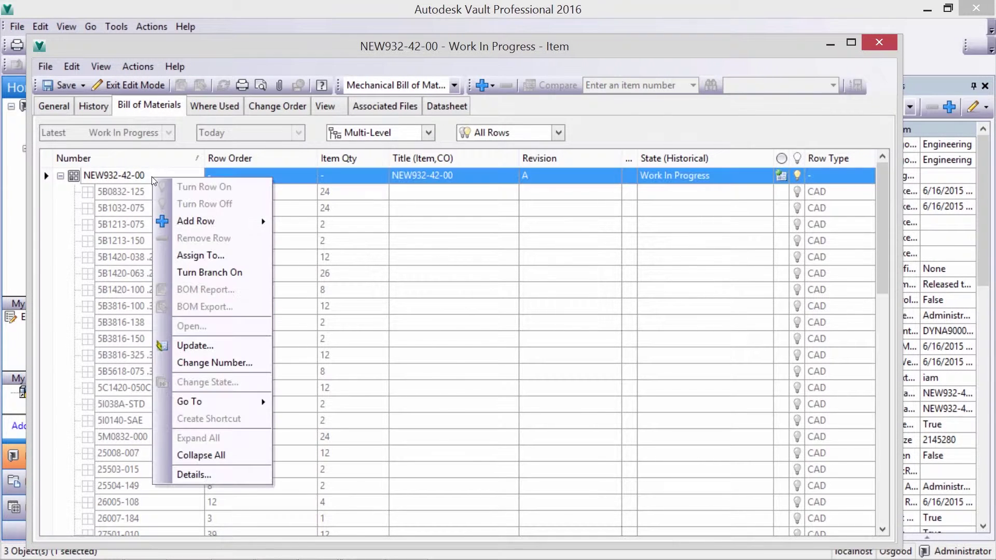
left_click(213, 274)
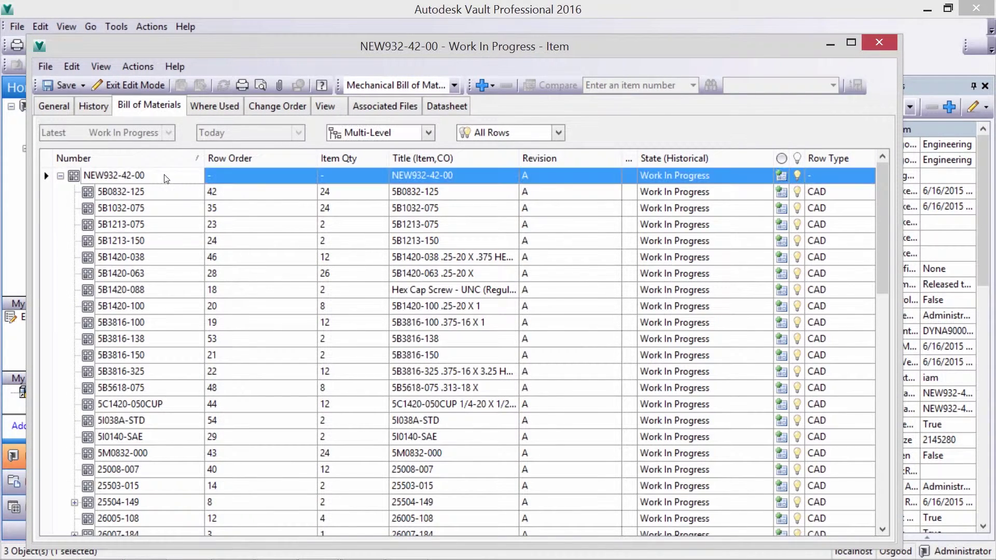
right_click(166, 179)
mouse_move(191, 216)
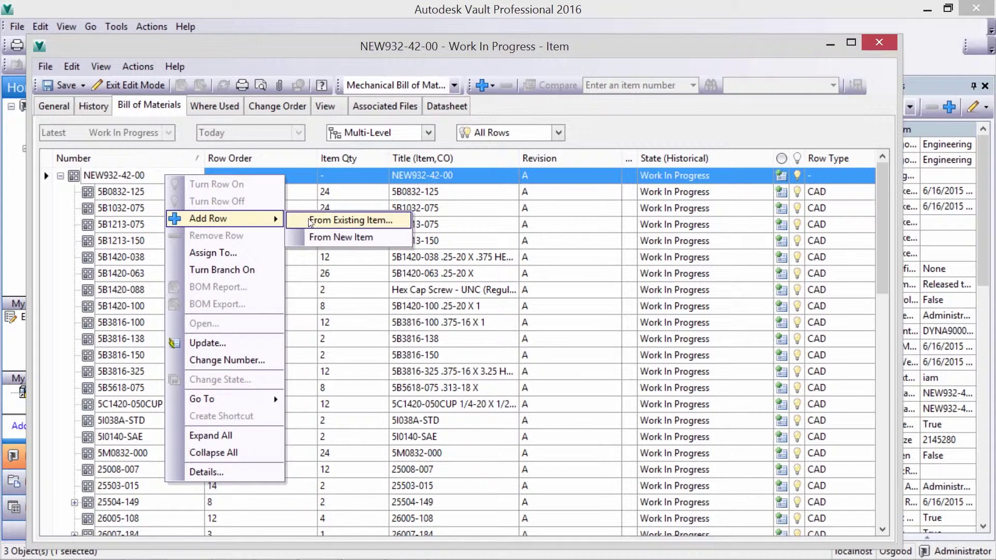
left_click(326, 223)
type("kit")
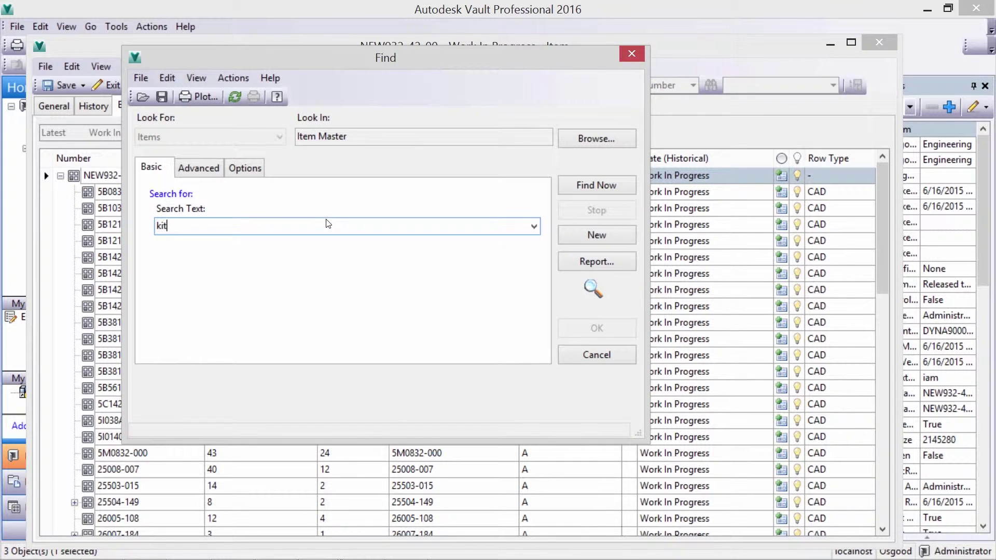
key("Return")
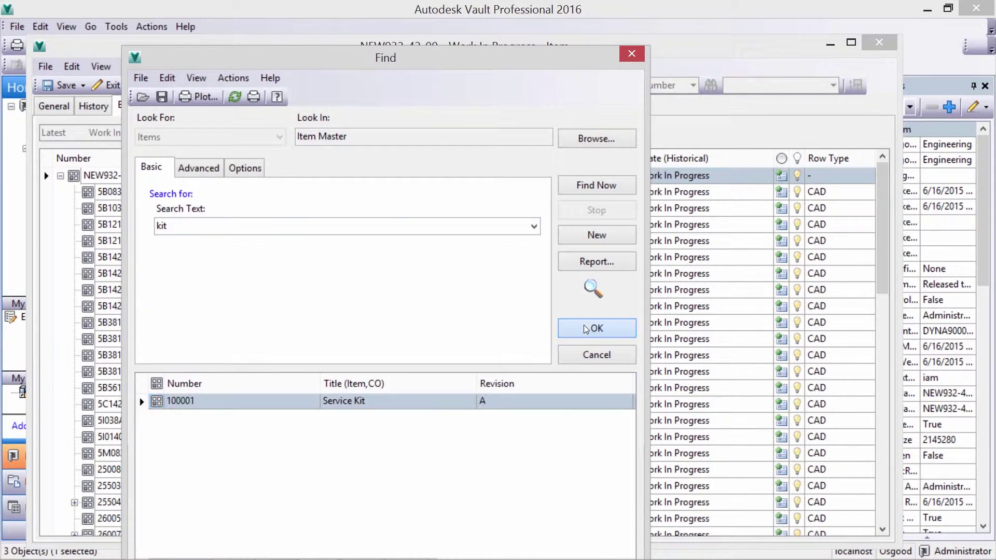
left_click(596, 328)
left_click(76, 291)
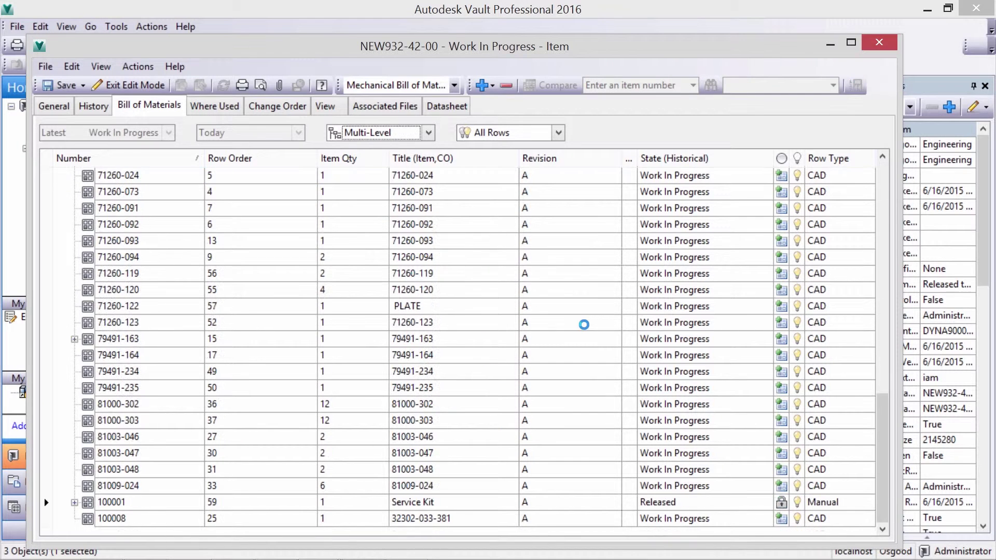
Step: Sort the bill of materials by descending number and precheck Sequential item numbers for rows 5B5618-075 through 5B0832-125
left_click(165, 160)
scroll(165, 410, "down", 7)
scroll(165, 410, "down", 5)
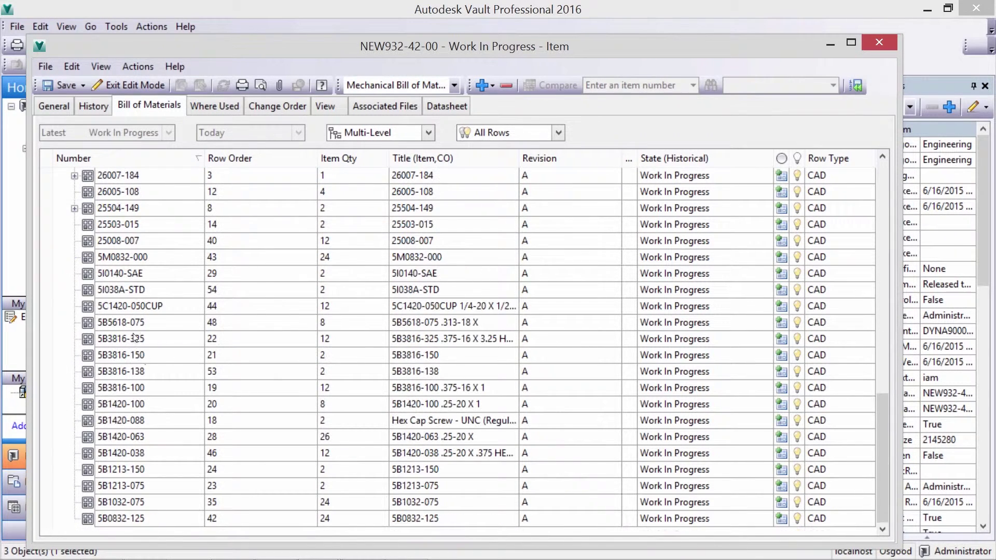
left_click(134, 324)
left_click(131, 518, "shift")
right_click(134, 517)
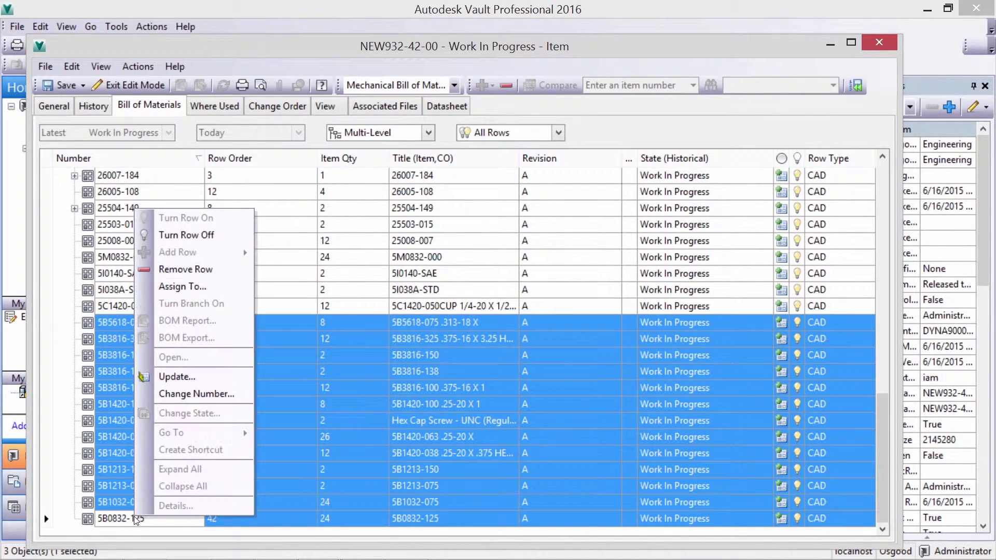
left_click(182, 396)
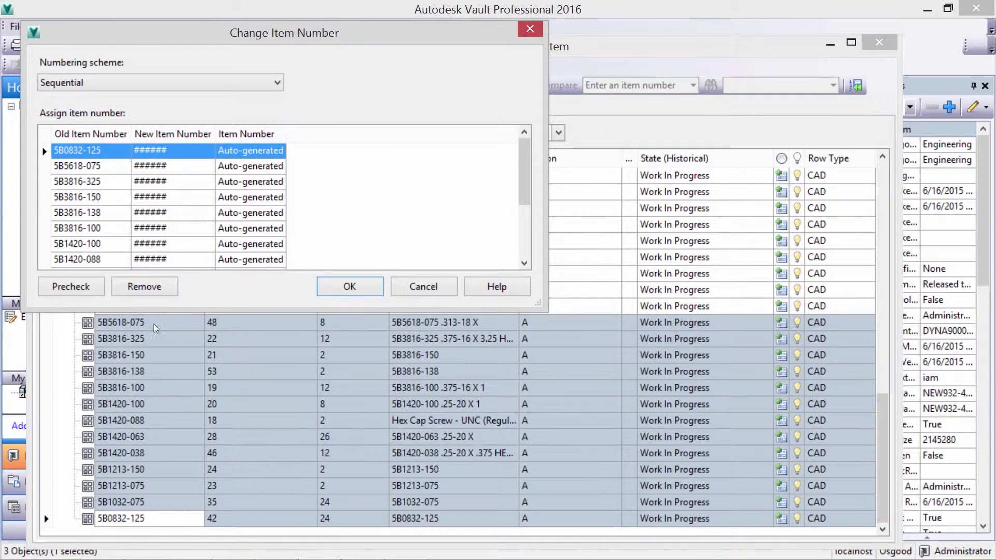
left_click(72, 287)
left_click(178, 83)
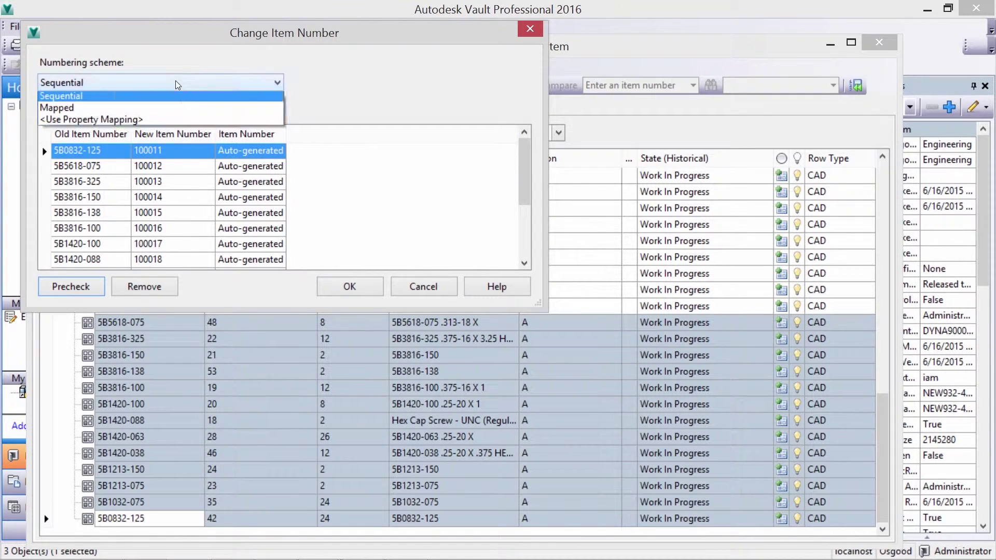
left_click(318, 130)
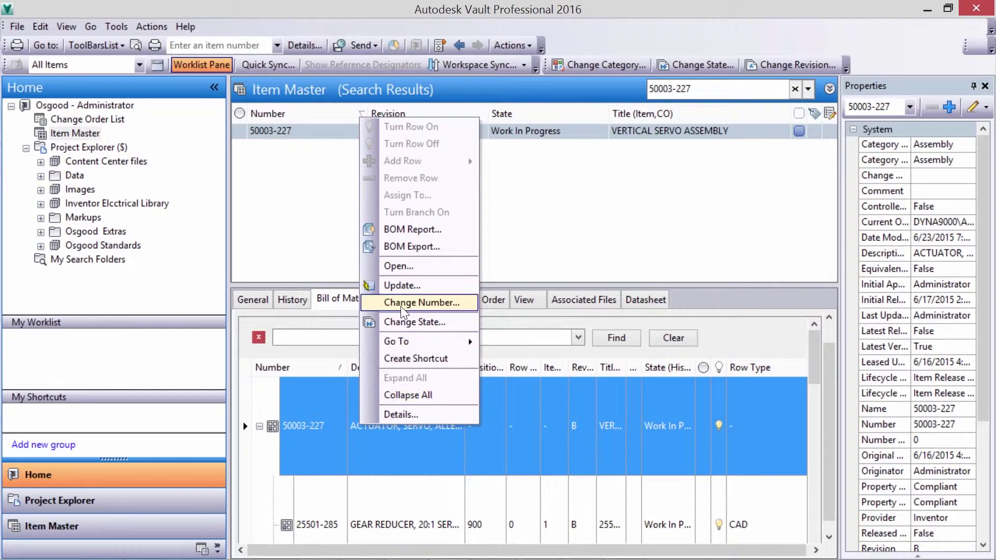
Step: Renumber item 50003-227 to 100040 using the Sequential numbering scheme and update the renumbered item
left_click(400, 305)
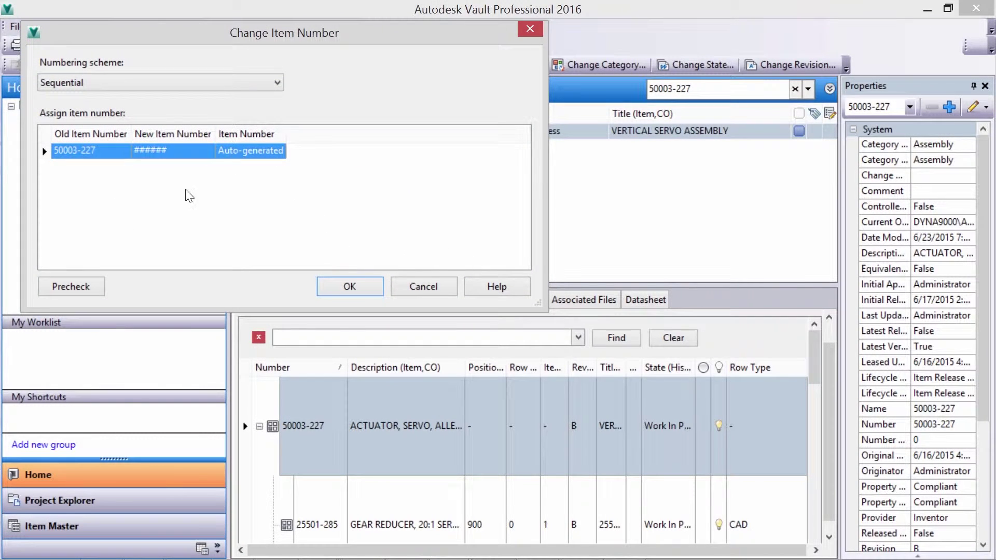
left_click(70, 285)
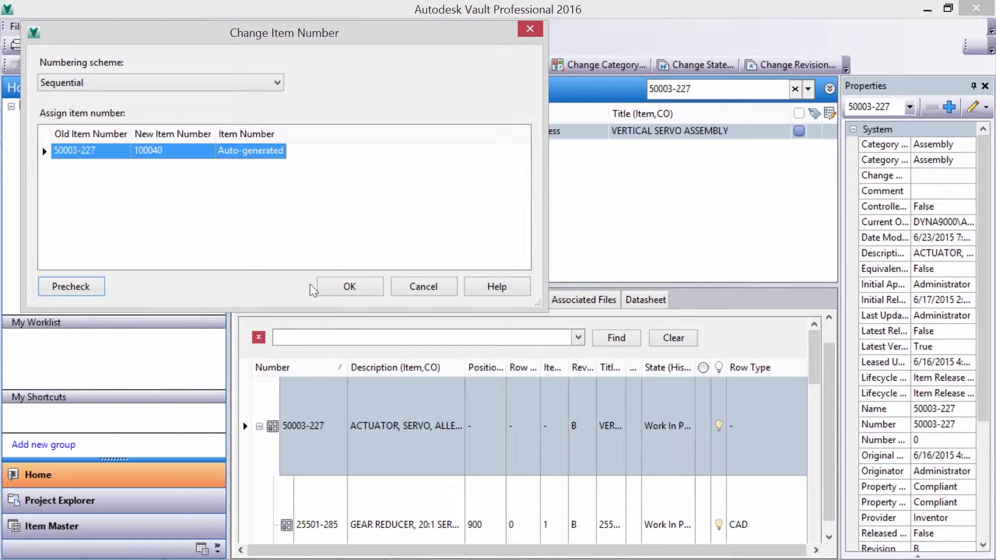
left_click(350, 286)
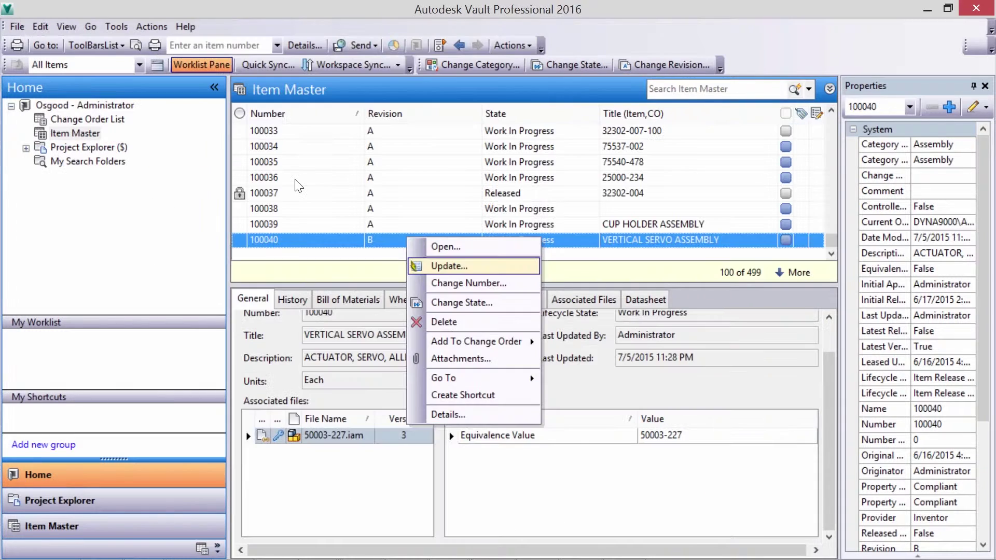
left_click(436, 264)
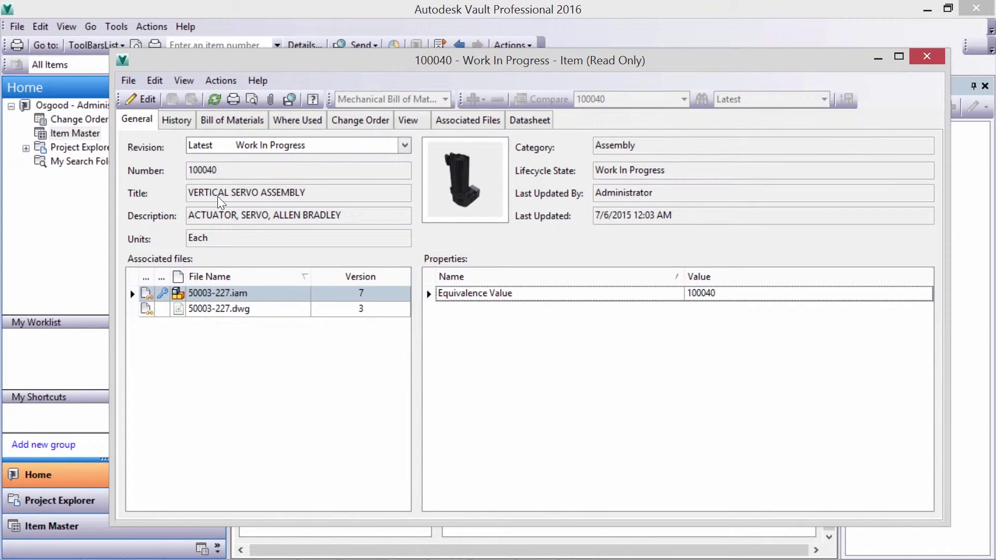
Step: Synchronize the properties of the associated file 50003-227.iam with the comment "UPDATE TO FILE NAME."
right_click(328, 295)
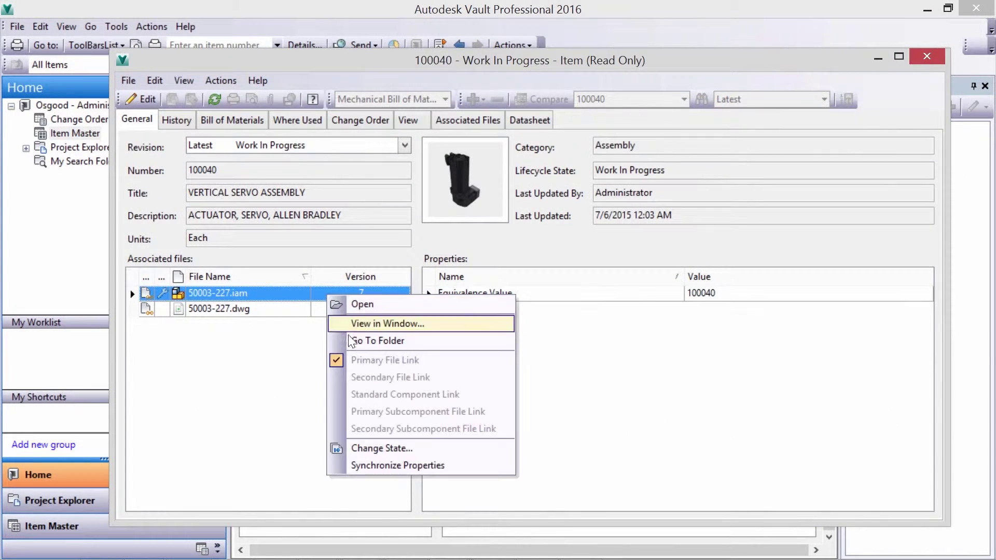
left_click(397, 465)
type("UP")
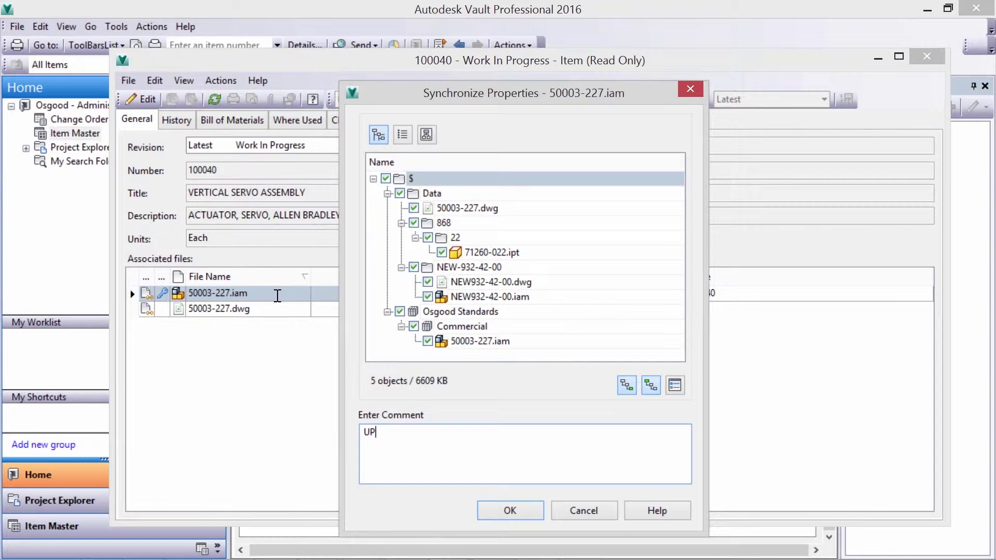
type("DATE TO FILE NAME.")
left_click(510, 511)
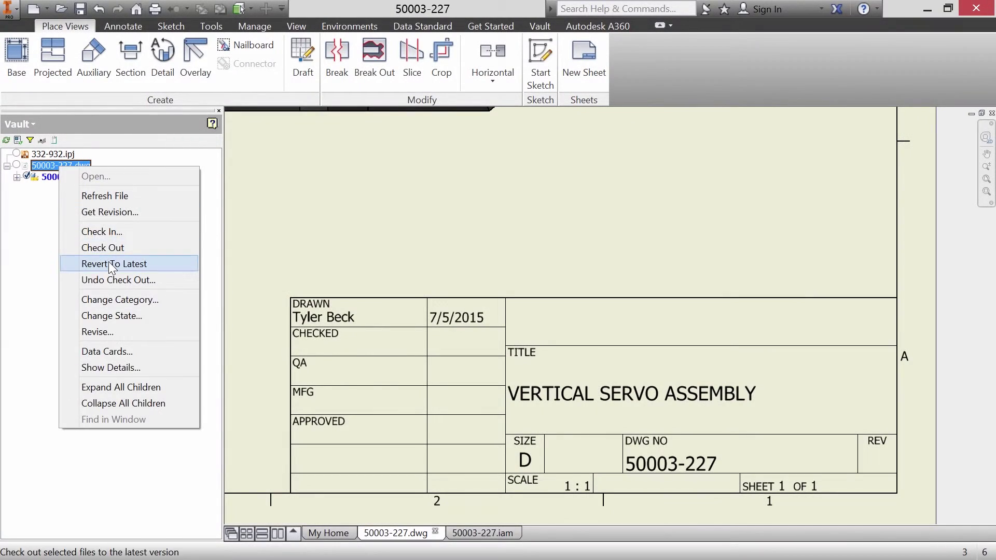
Step: In Inventor, revert the drawing 50003-227.dwg to its latest Vault version and accept checking it out
left_click(111, 266)
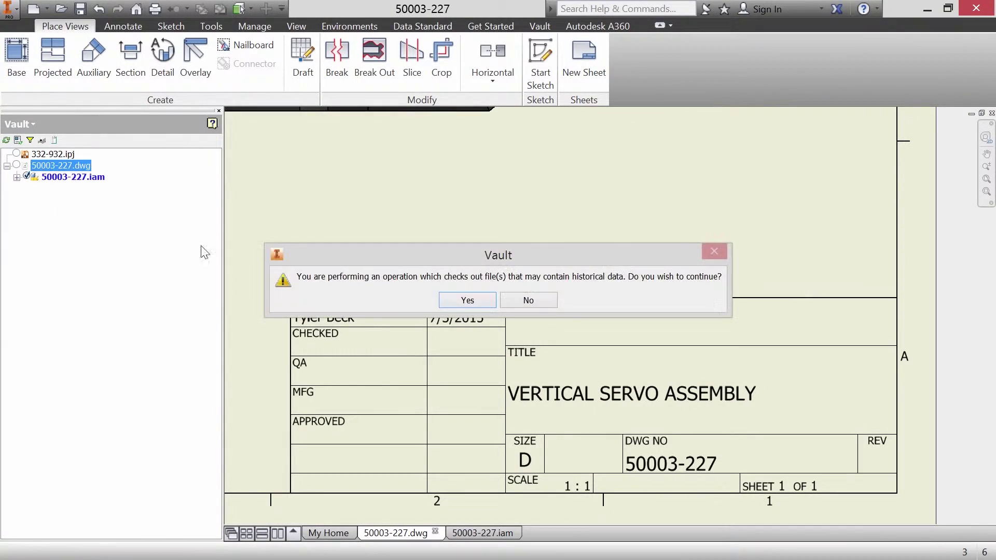
left_click(469, 300)
left_click(264, 179)
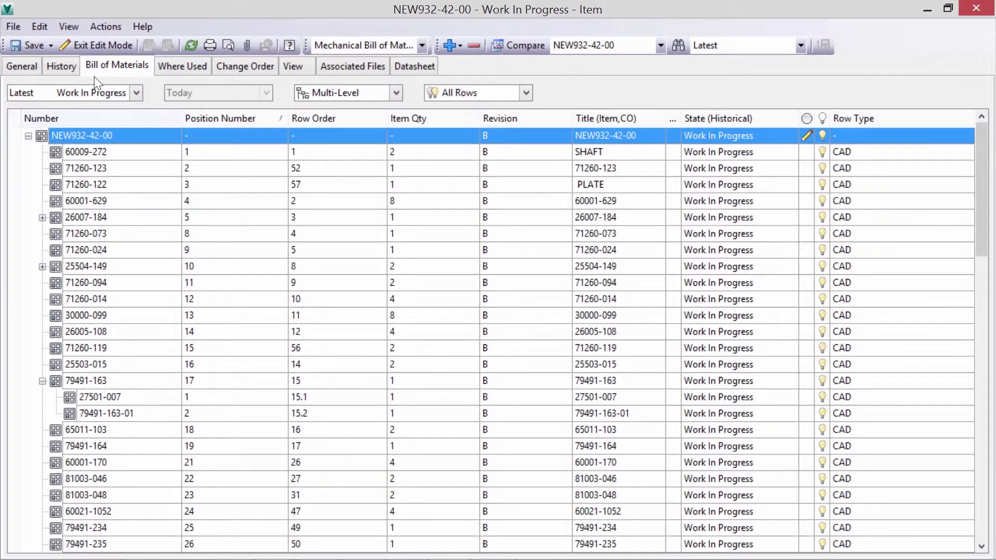
Step: In Vault, show the find panel in the NEW932-42-00 bill of materials and search its rows for 091-01
right_click(141, 117)
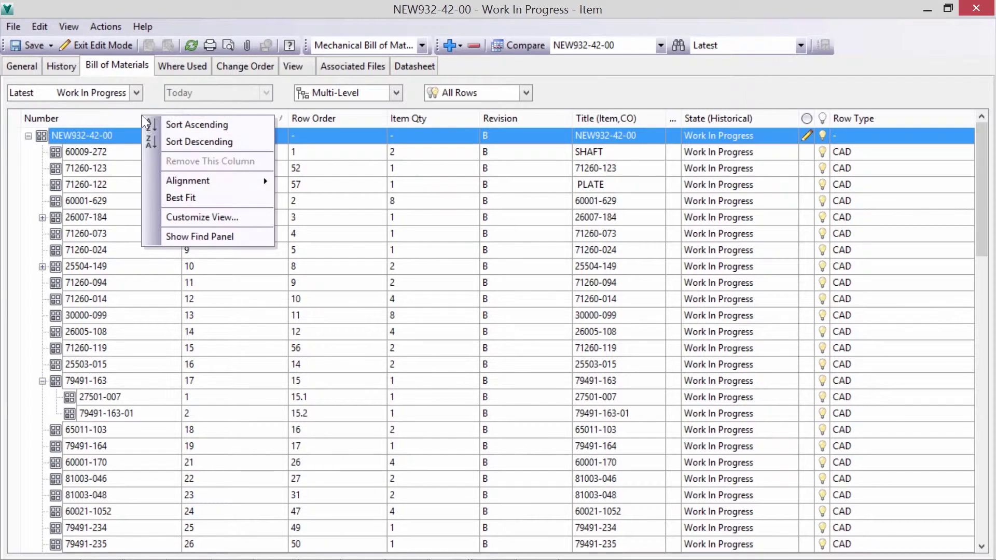
left_click(208, 231)
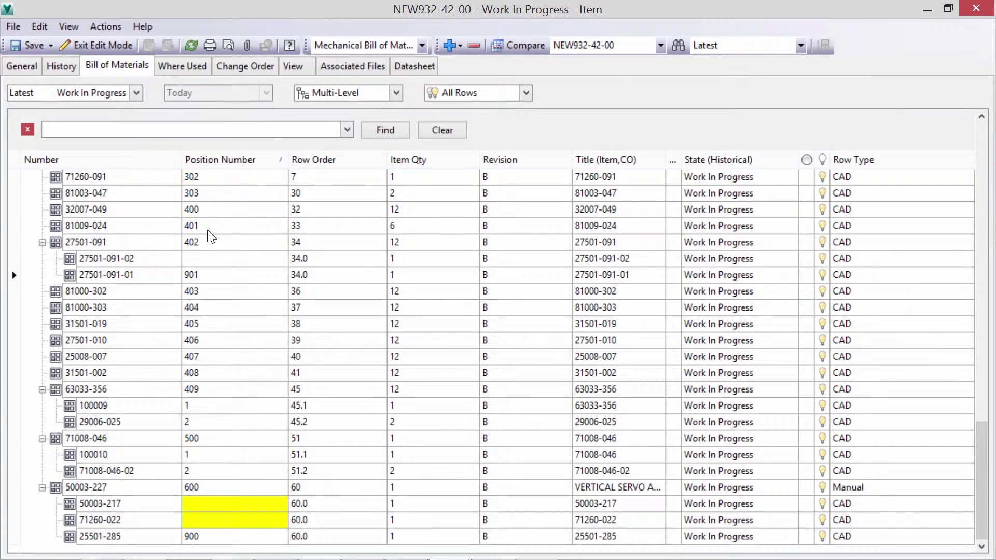
type("0")
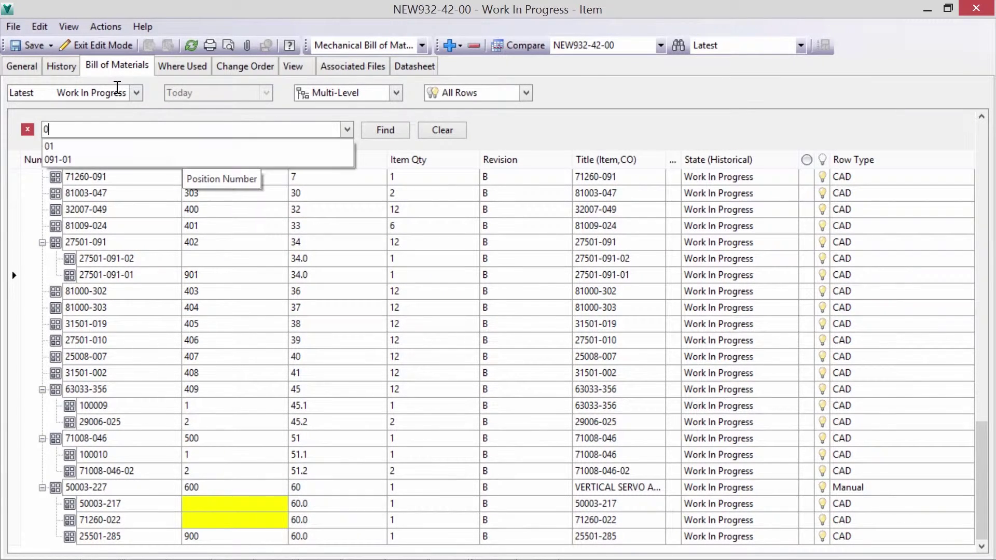
type("91-")
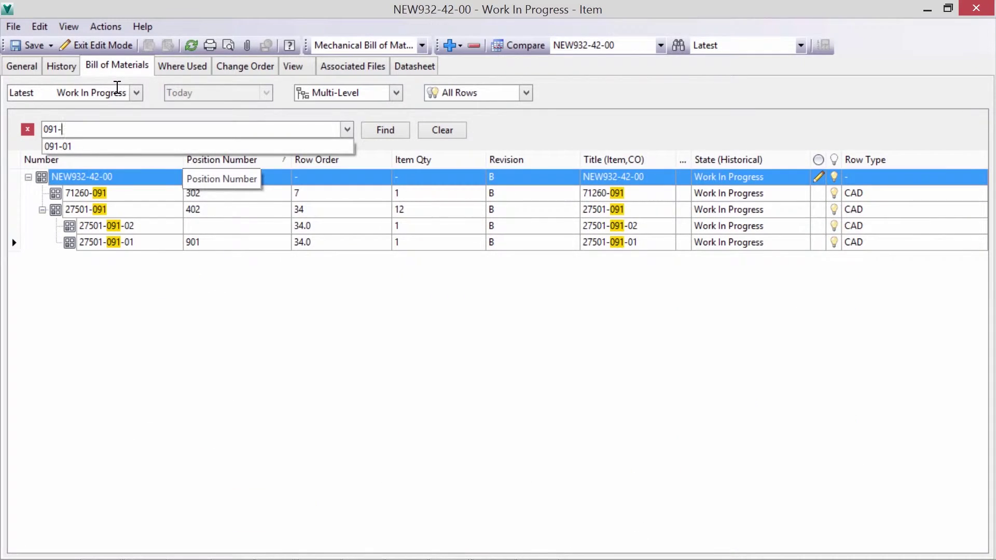
type("01")
key("Return")
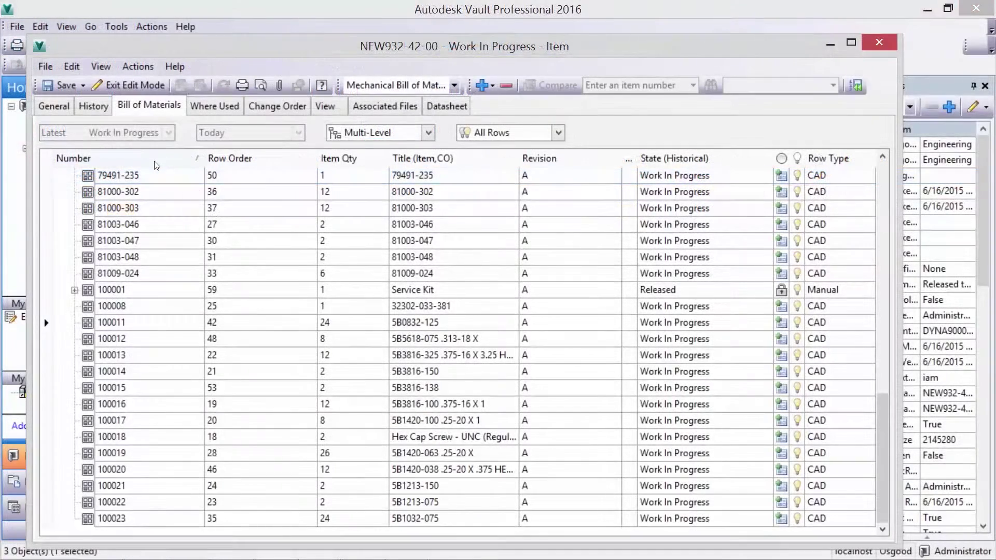
Step: Set the item quantity of the Hex Cap Screw row 100018 to 200
left_click(246, 440)
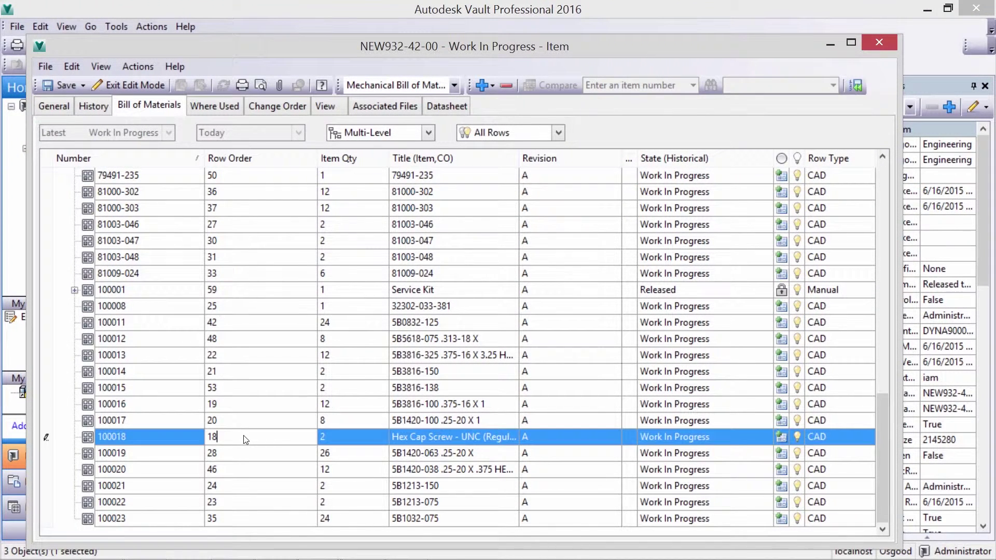
left_click(334, 442)
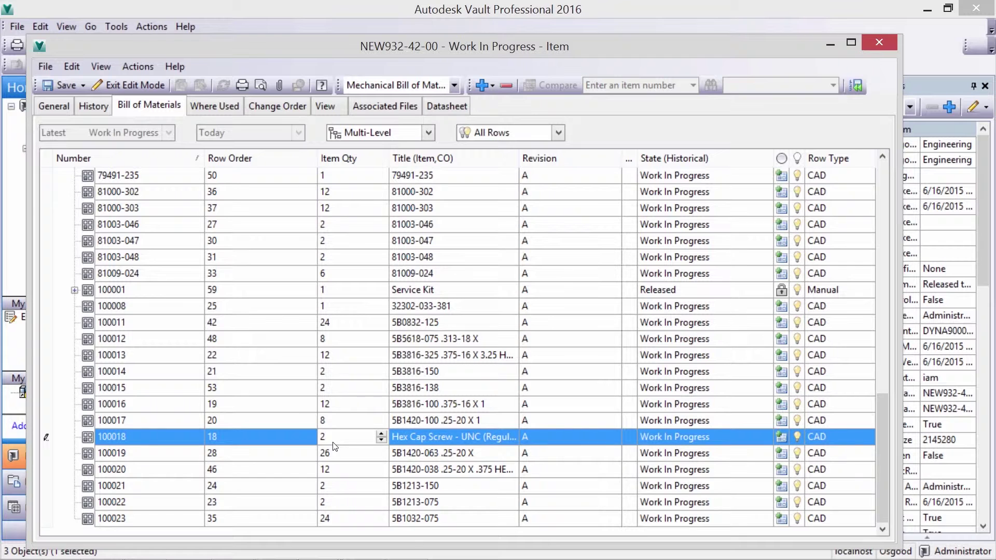
type("00")
left_click(191, 521)
Step: Add the Position Number field to the bill of materials view and place it directly after Number
key("ctrl+Home")
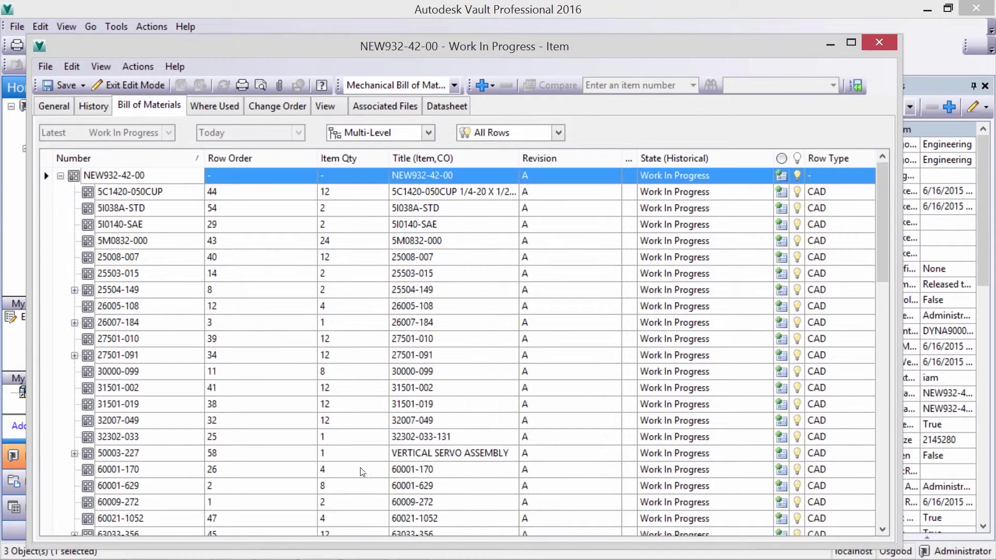
right_click(253, 156)
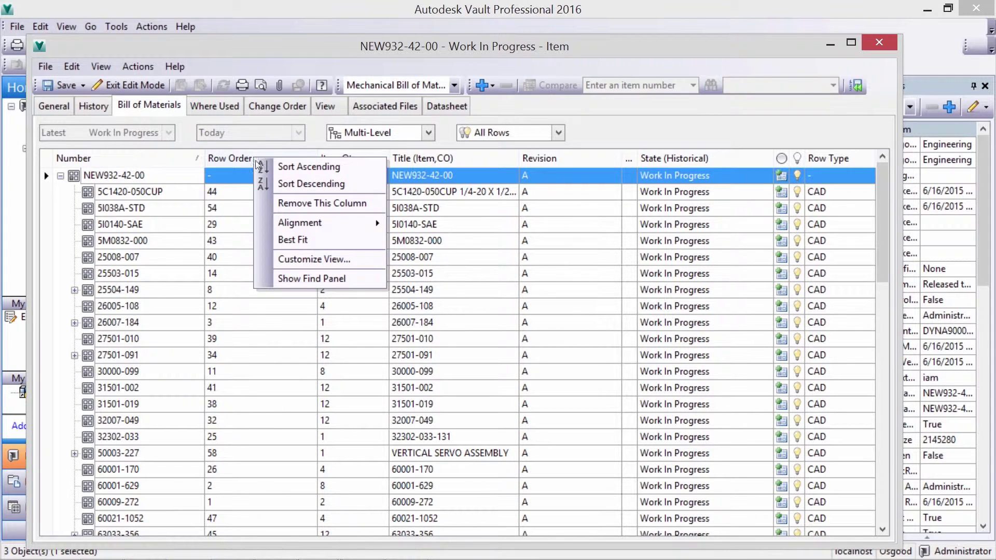
left_click(333, 259)
left_click(339, 250)
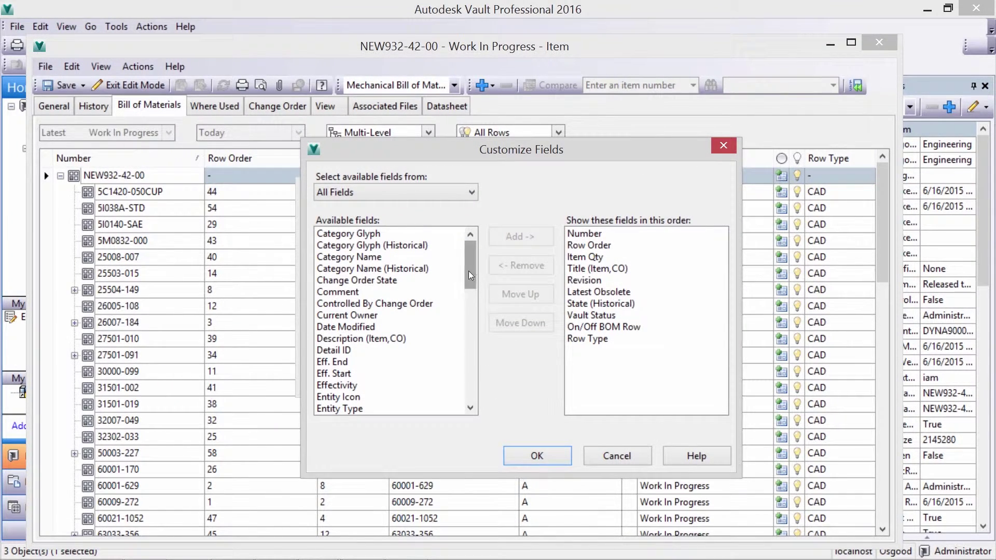
left_click_drag(469, 271, 471, 368)
left_click(531, 297)
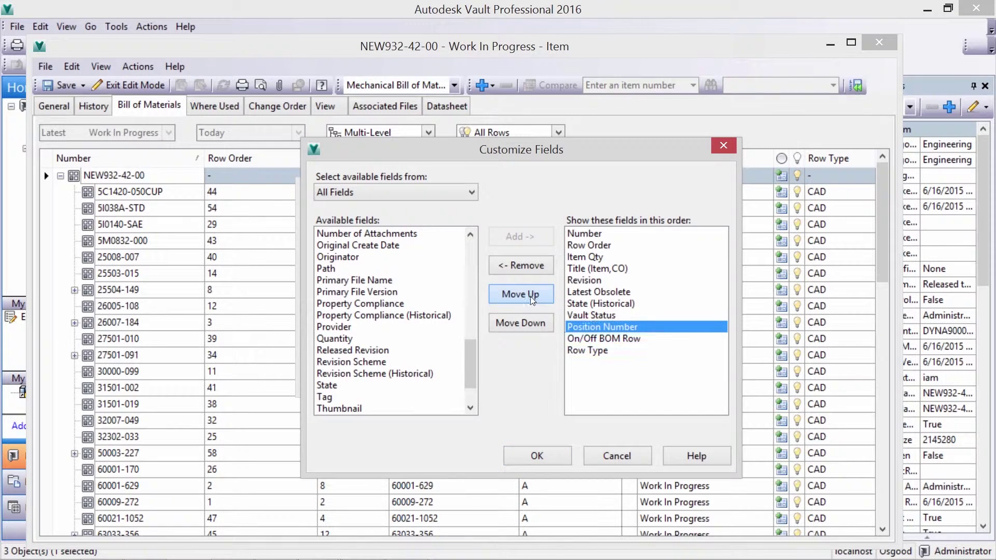
left_click(531, 296)
left_click(530, 296)
left_click(529, 295)
left_click(529, 294)
left_click(529, 293)
left_click(529, 293)
left_click(529, 291)
left_click(537, 457)
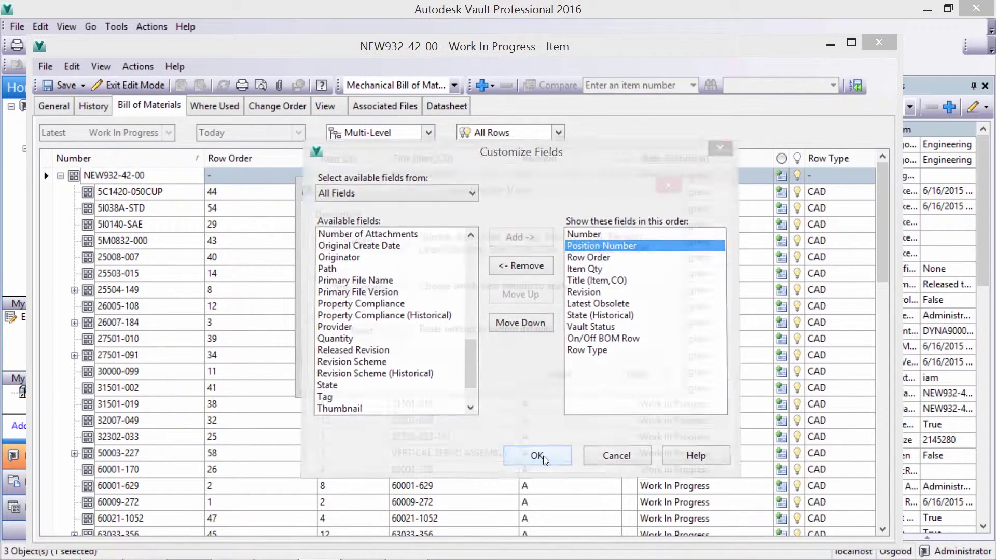
left_click(625, 372)
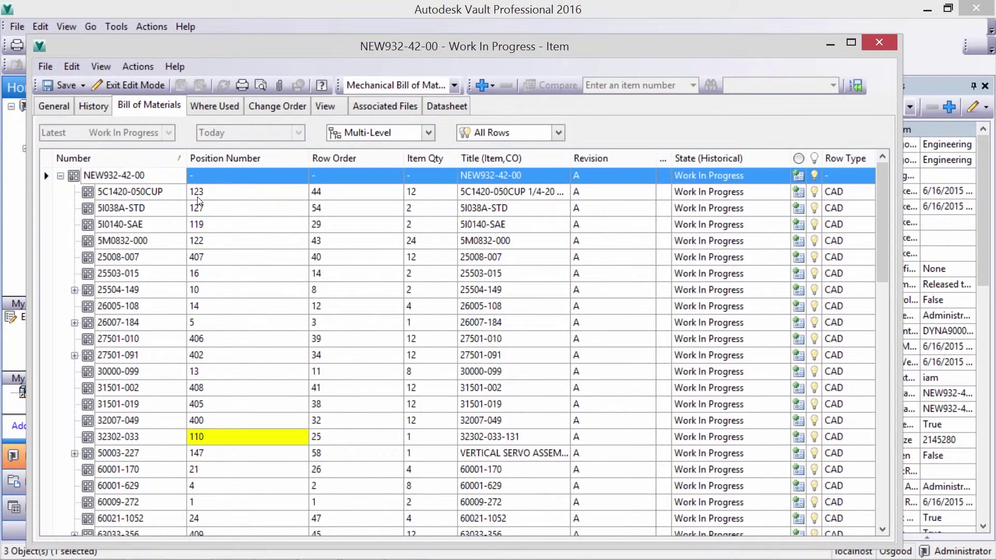
Step: Save the edited NEW932-42-00 item and sort its bill of materials by Position Number
left_click(63, 85)
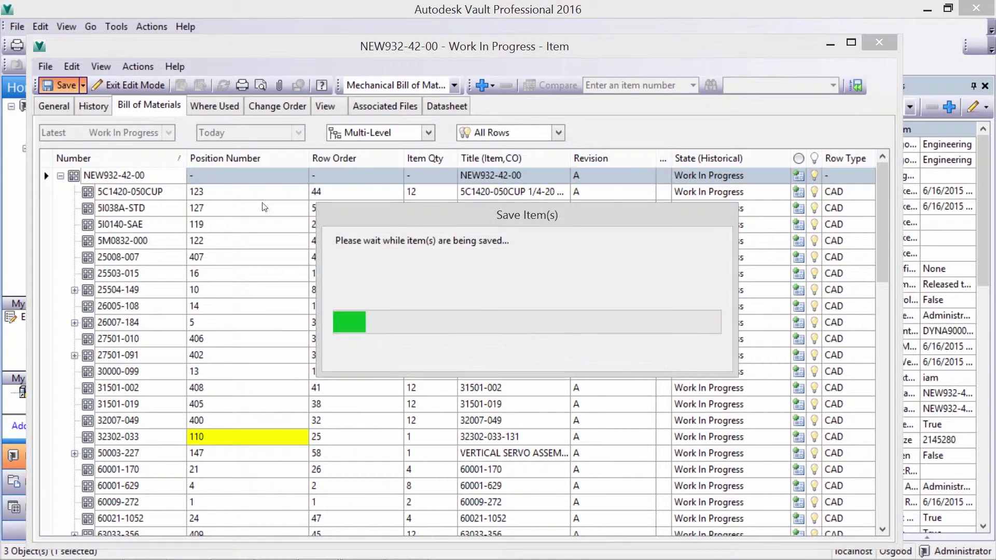
left_click(218, 160)
left_click(218, 160)
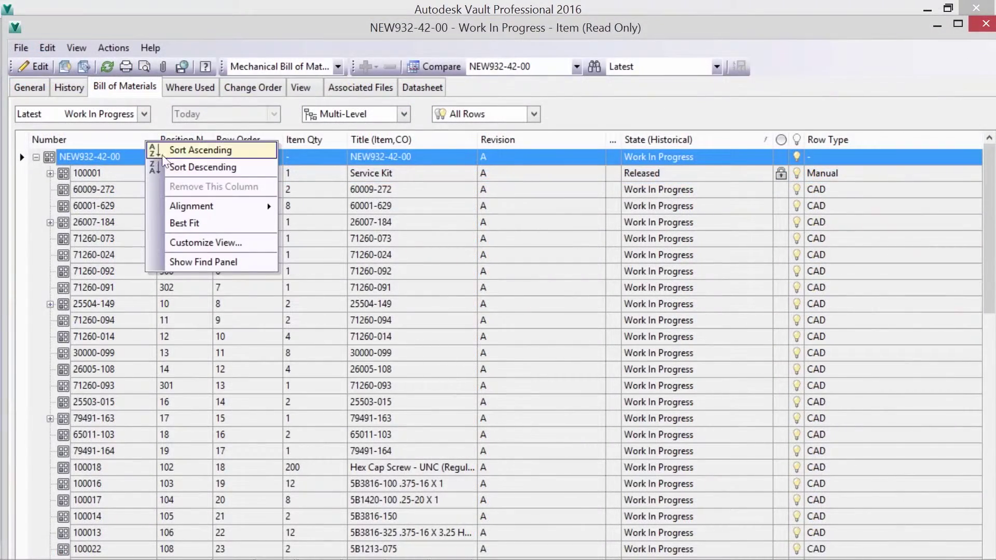
Step: Add the Spare Part field from the Bill of Material Fields to the bill of materials view
left_click(213, 243)
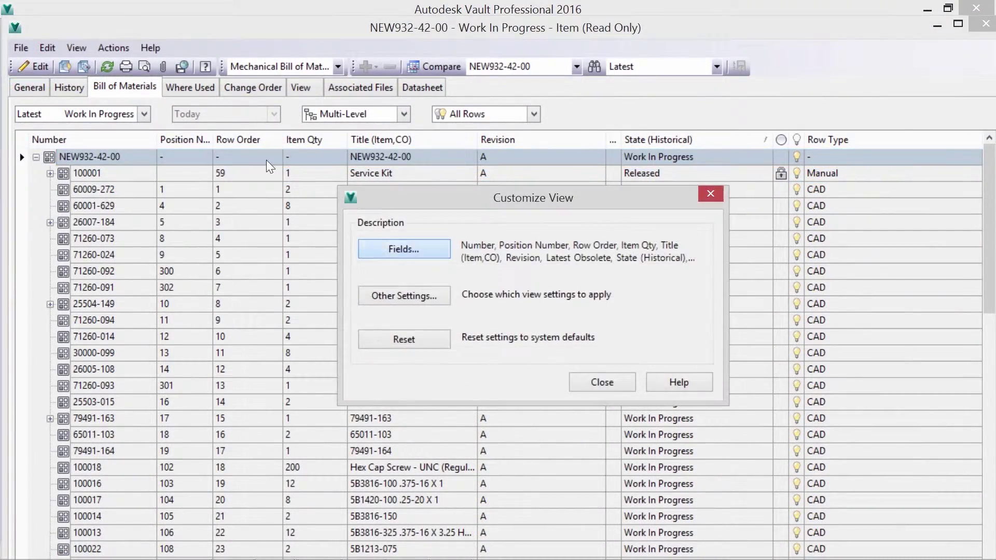
key("Return")
left_click(496, 202)
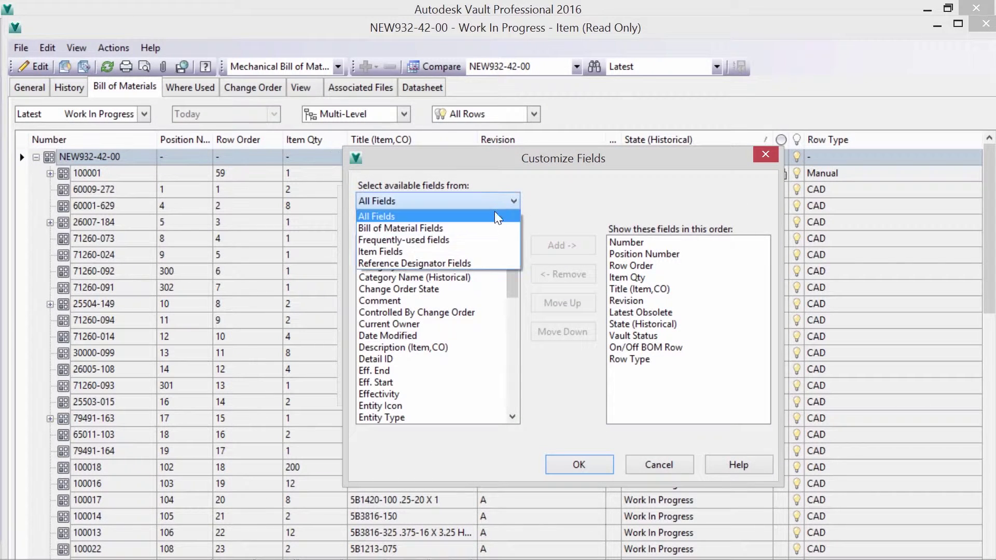
left_click(441, 226)
left_click(418, 280)
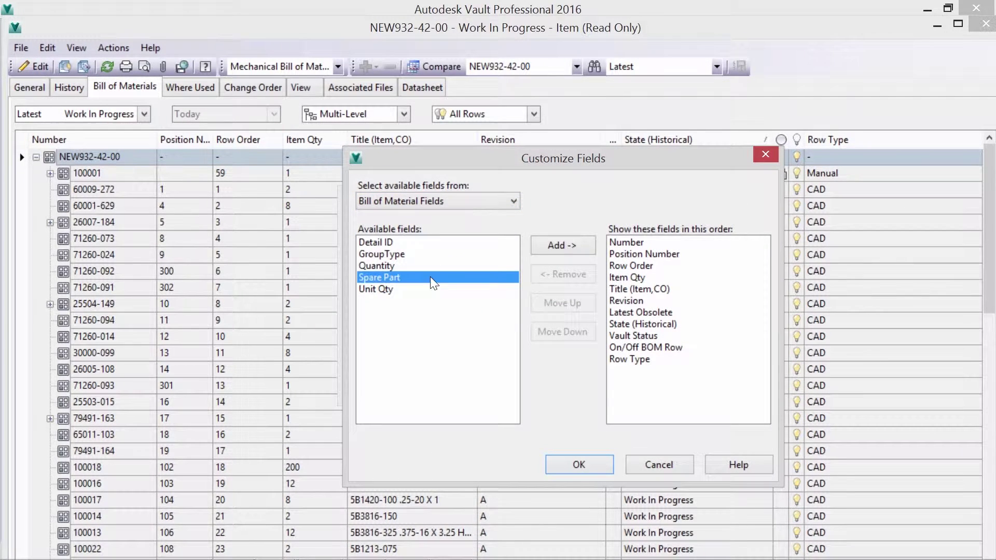
left_click(560, 246)
left_click(577, 466)
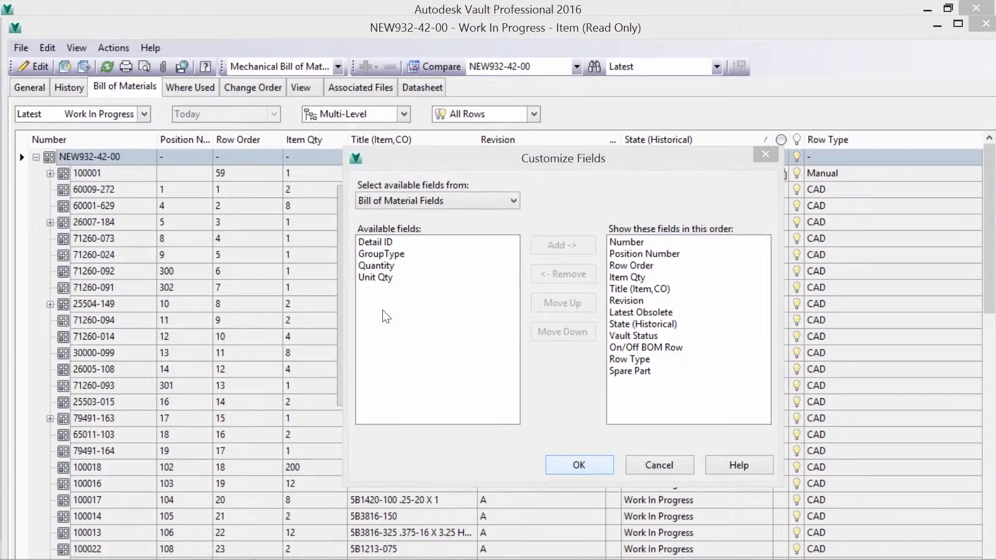
left_click(597, 381)
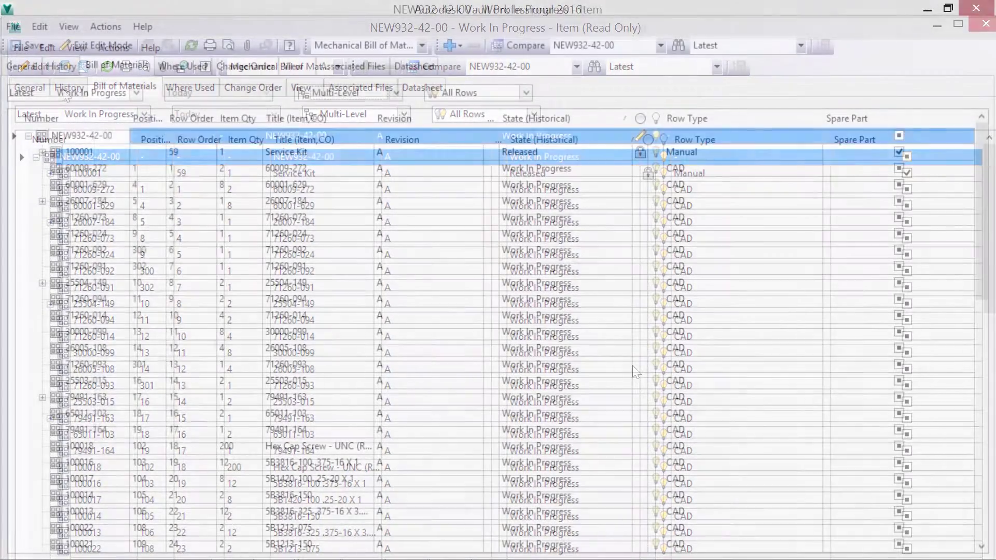
Step: Search existing items for "servo", add VERTICAL SERVO ASSEMBLY 50003-227 as a row, and mark it as a spare part
mouse_move(219, 180)
left_click(261, 179)
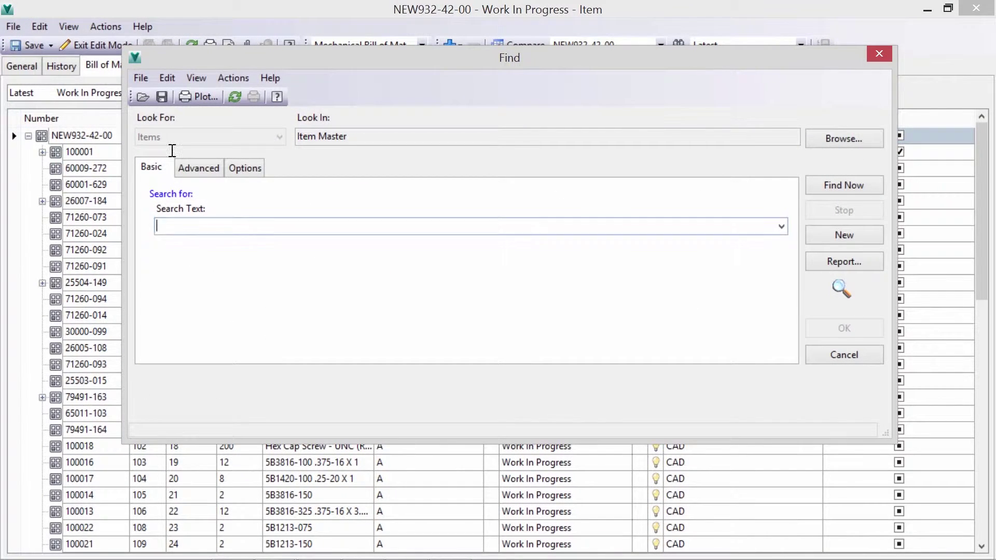
type("servo")
key("Return")
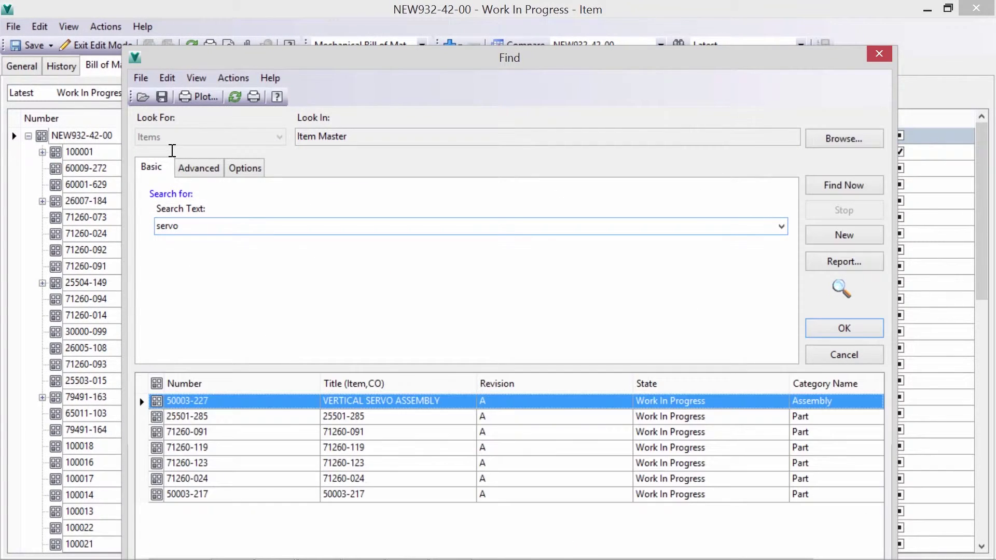
double_click(378, 401)
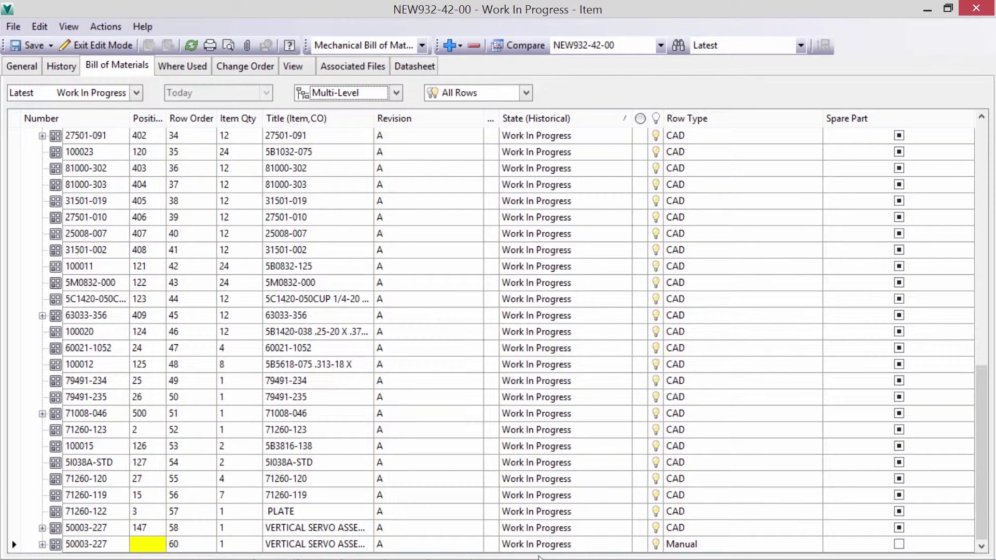
left_click(899, 544)
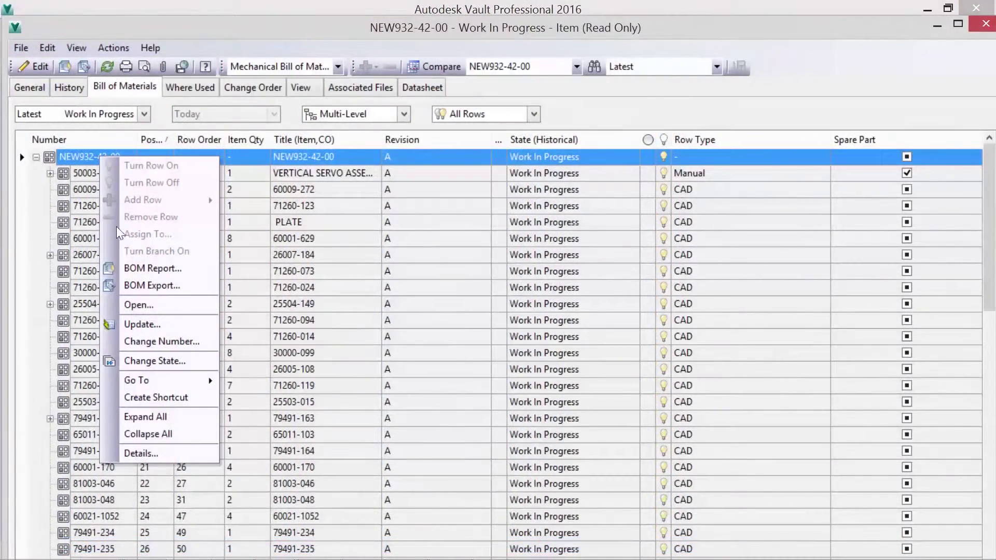
Step: Start a BOM export of all NEW932-42-00 items in Design Web Format, overwriting 932-42-00.iam.dwf in the Osgood Extras folder
left_click(136, 285)
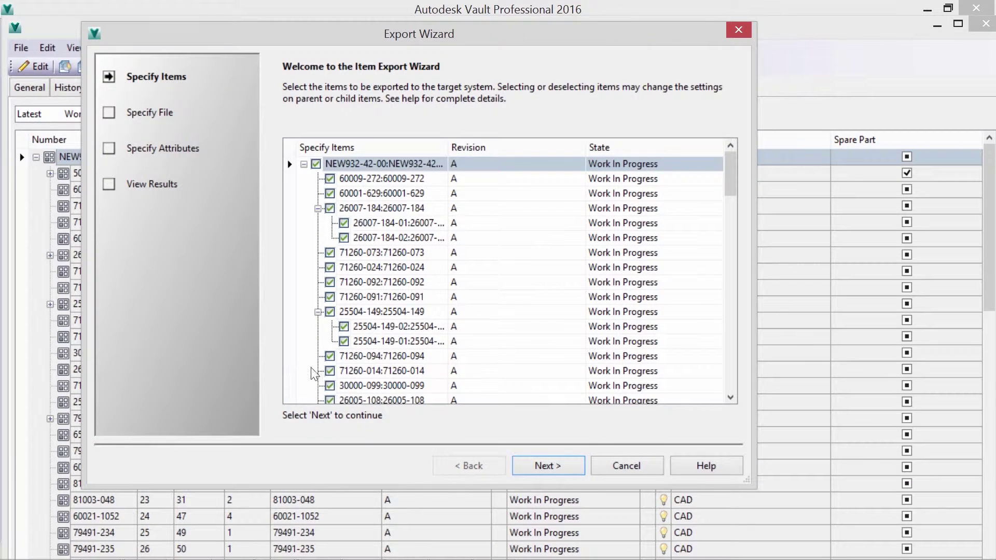
left_click(537, 465)
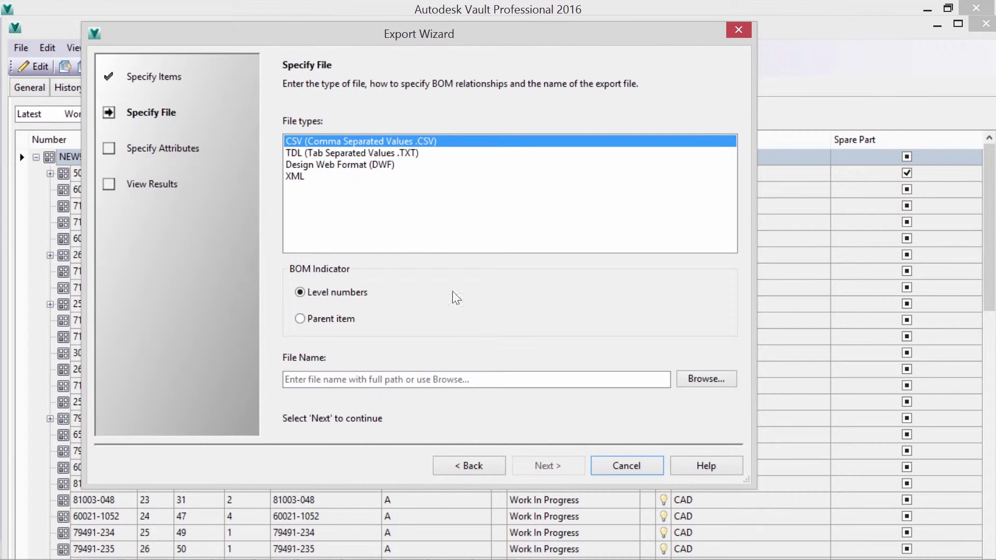
left_click(371, 166)
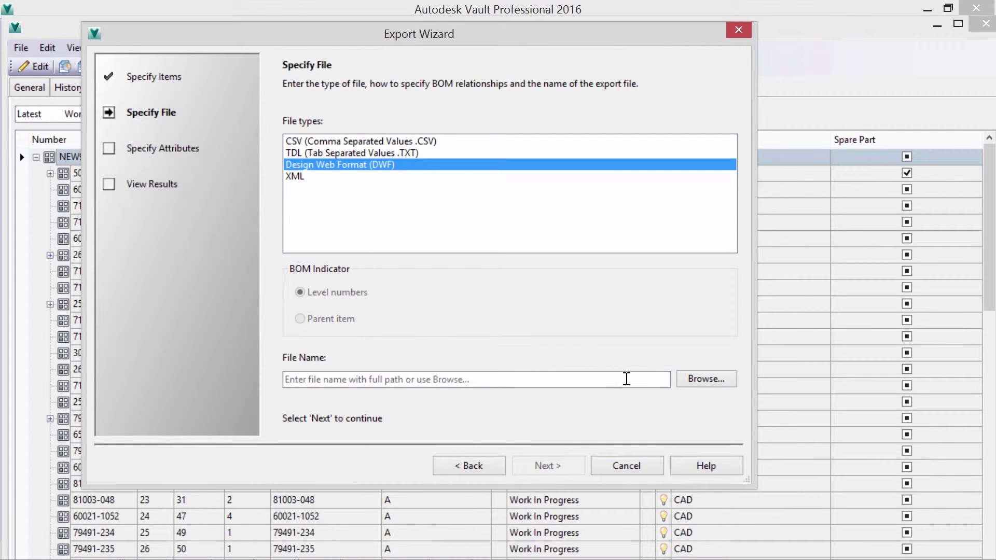
left_click(291, 220)
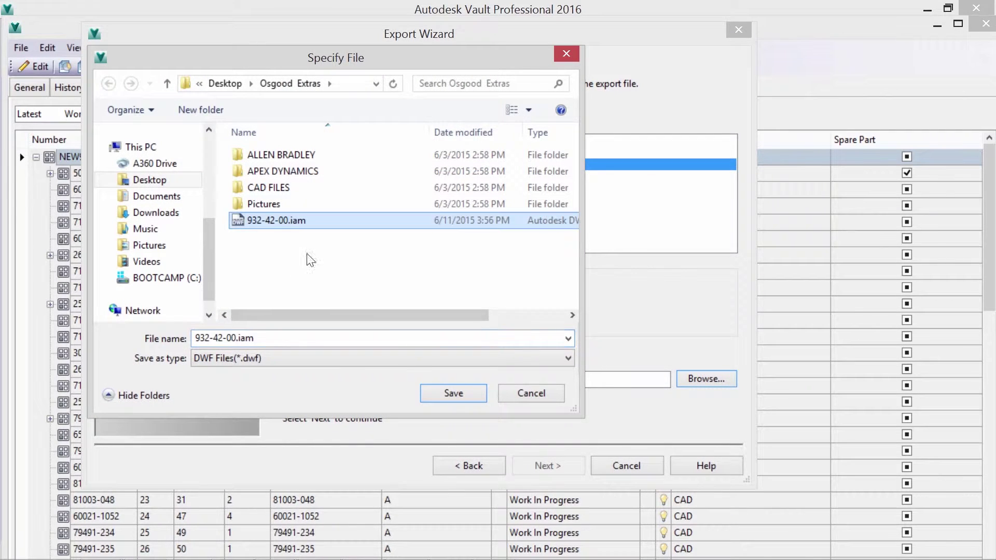
left_click(460, 394)
left_click(545, 294)
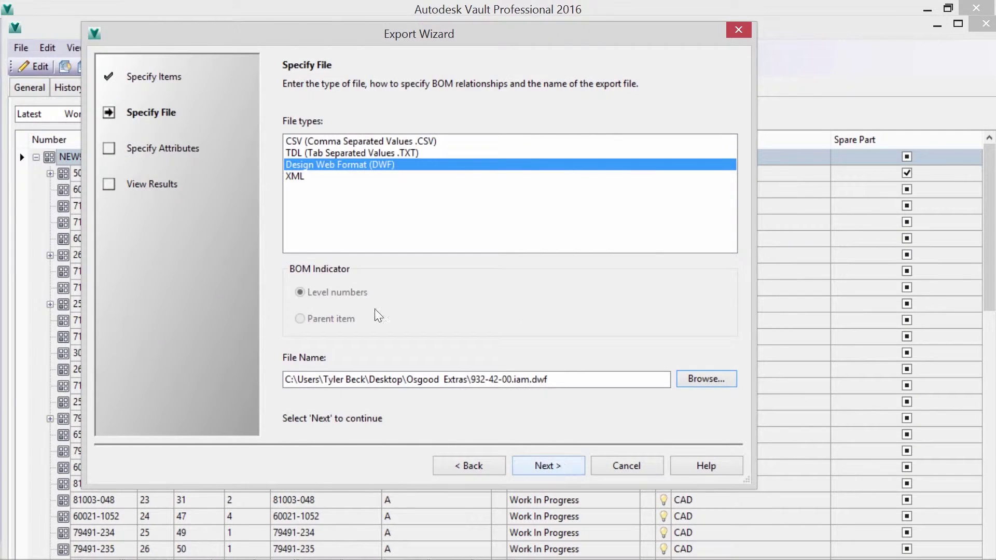
Step: Specify five attributes for the DWF export and run it to produce the export summary
left_click_drag(343, 190, 483, 193)
left_click_drag(384, 205, 496, 206)
left_click_drag(332, 219, 483, 220)
left_click_drag(375, 250, 486, 238)
left_click_drag(328, 264, 498, 251)
left_click(540, 462)
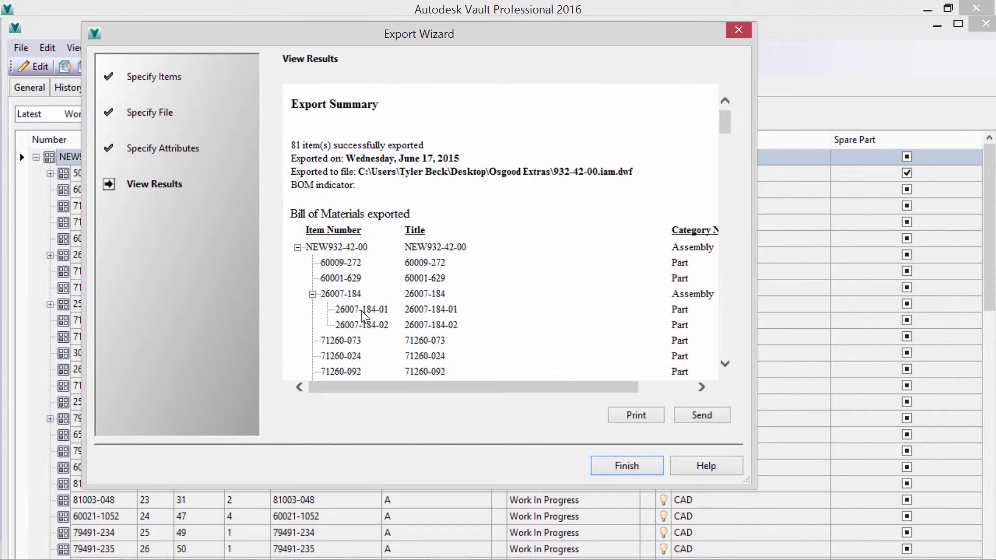
Step: Review the full DWF export summary down to the end of the item list and finish the export
left_click_drag(724, 119, 612, 378)
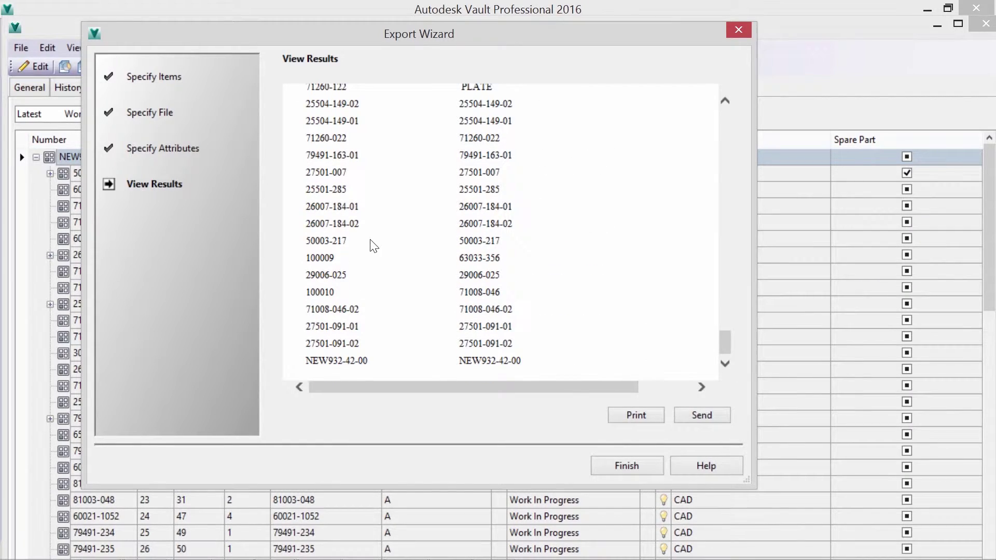
left_click(615, 469)
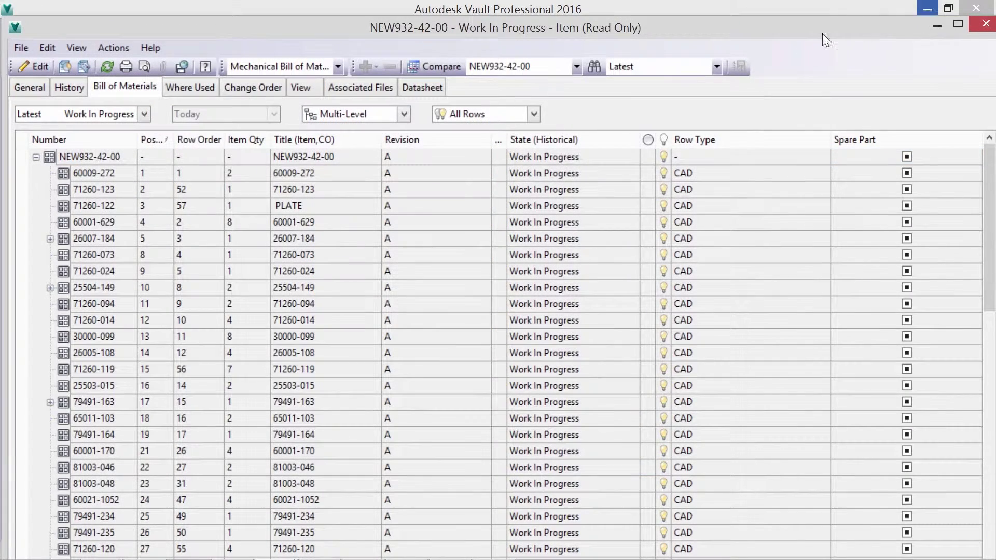
Step: Sort the bill of materials by descending title and release both VERTICAL SERVO ASSEMBLY 50003-227 rows with the comment "Early Release."
double_click(313, 141)
scroll(315, 146, "up", 1)
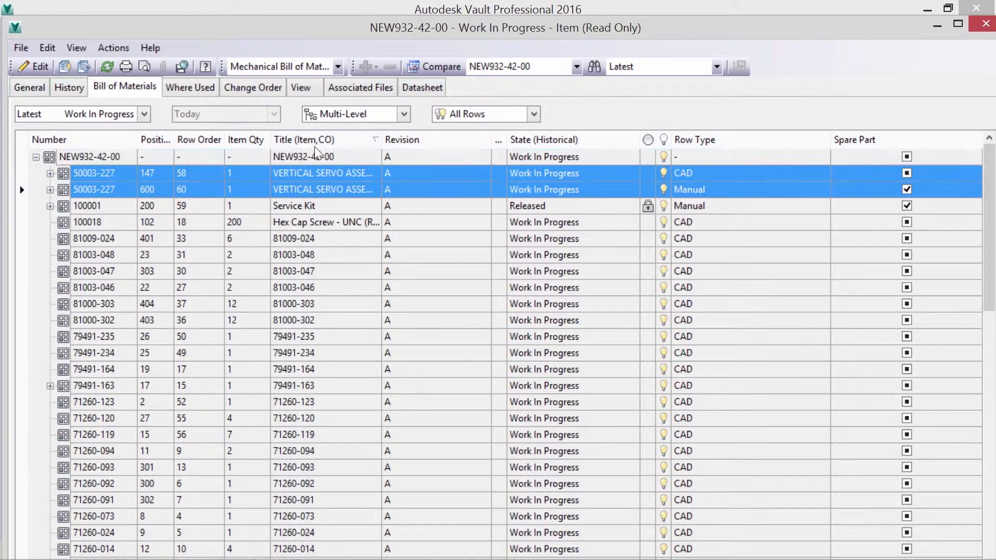
left_click(295, 194)
left_click(306, 173, "ctrl")
right_click(295, 173)
left_click(324, 376)
left_click(297, 470)
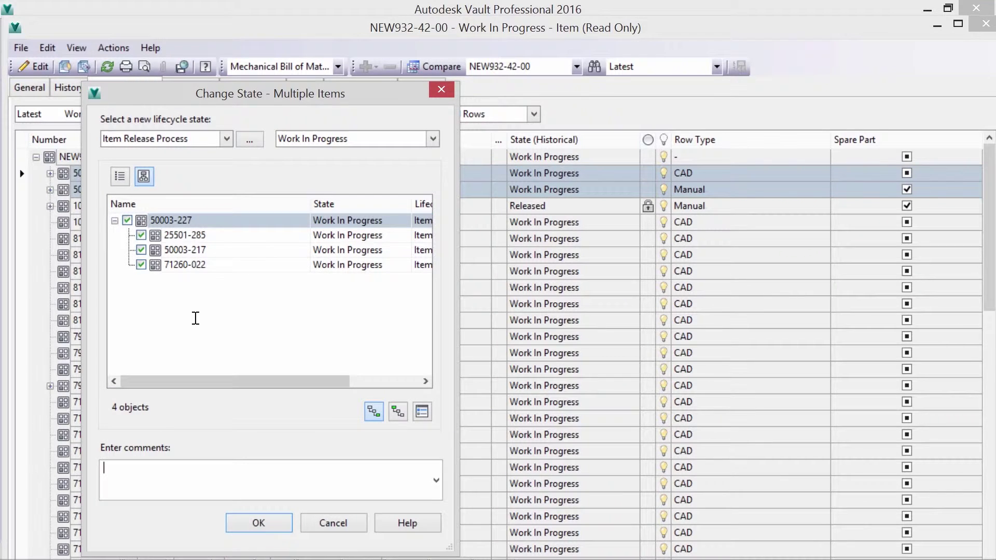
type("Early Release.")
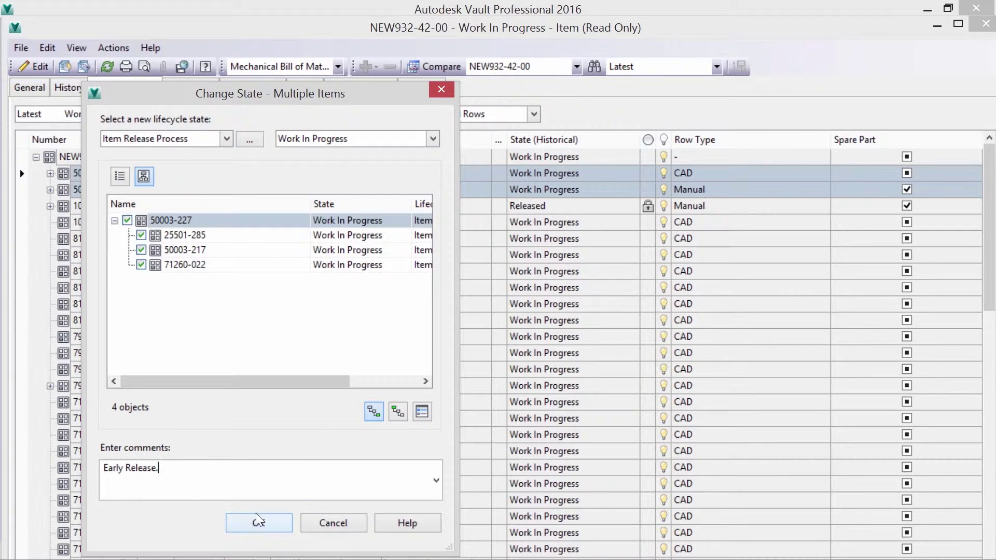
left_click(332, 139)
left_click(342, 182)
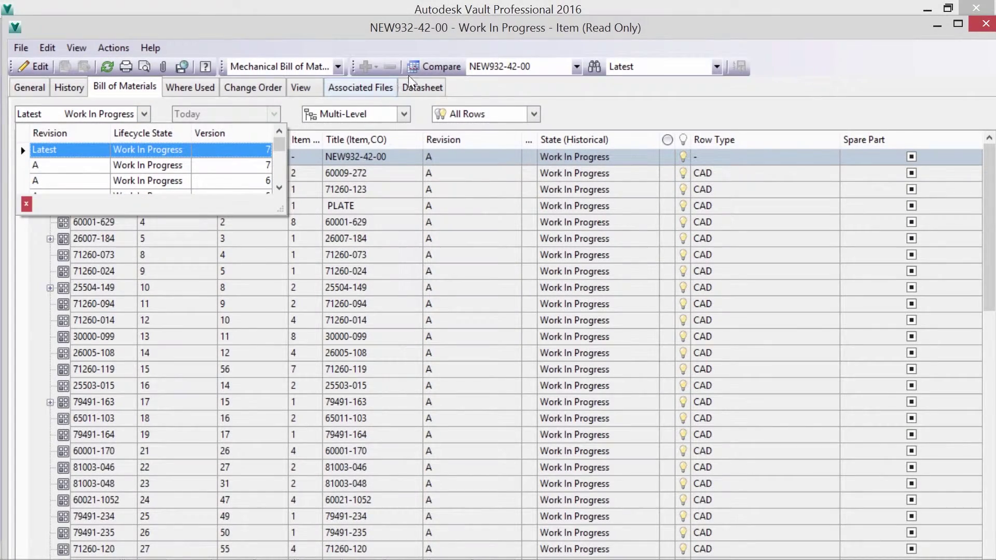
Step: Compare an earlier revision A version of the bill of materials with the latest and examine the differences around the 50003-227 rows
left_click(435, 66)
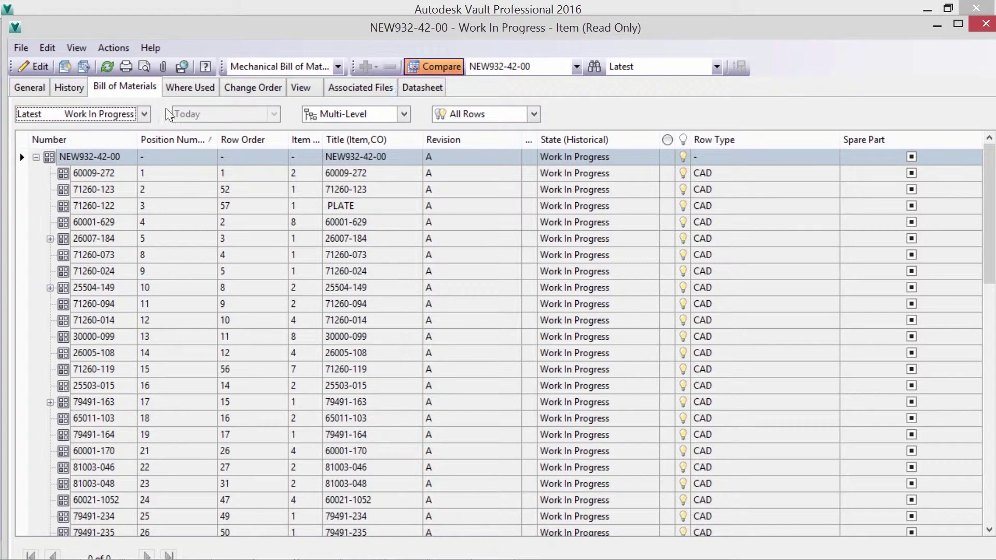
left_click(144, 114)
left_click(95, 119)
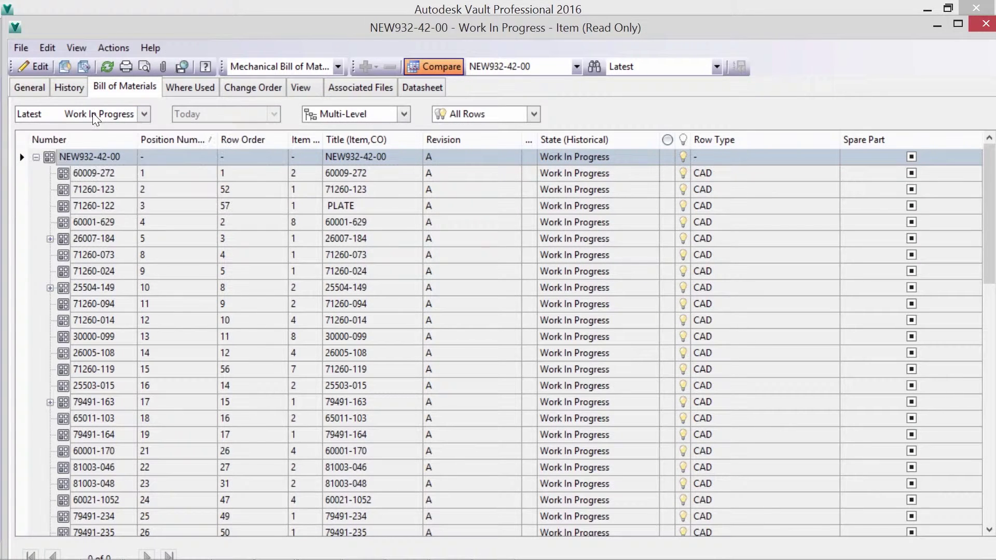
left_click_drag(989, 197, 989, 446)
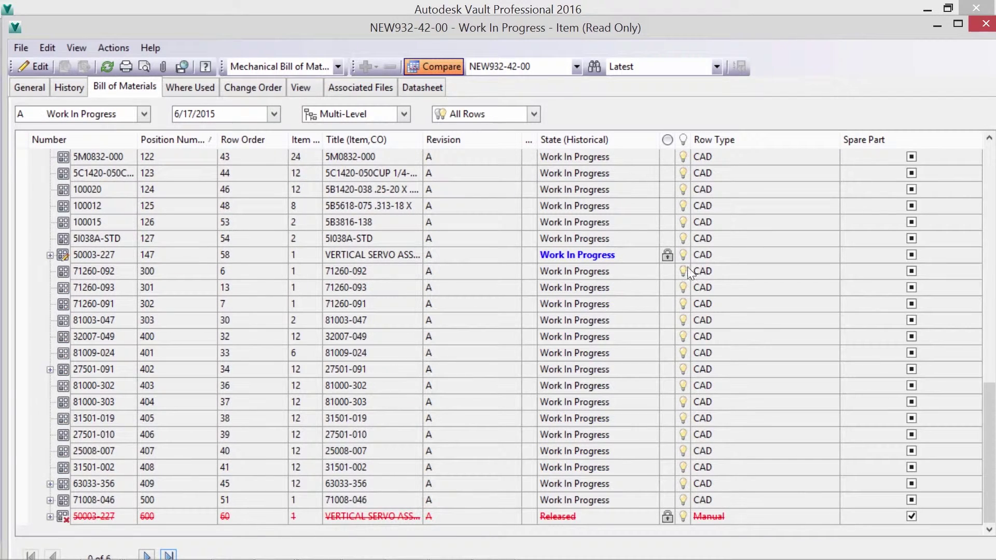
left_click(50, 517)
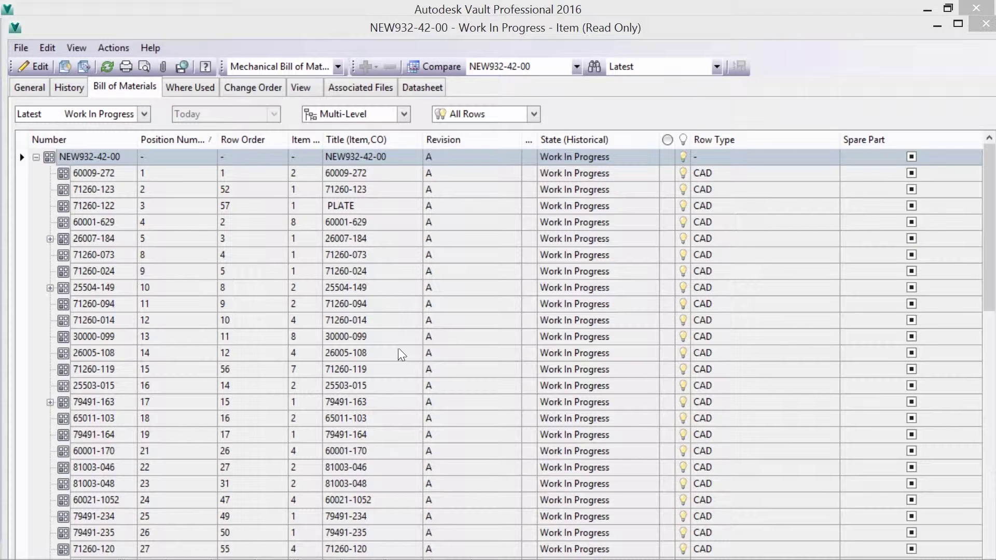
Step: Generate a BOM report for NEW932-42-00 with the BOM - Parts-Only.rdlc template and look through its first page
right_click(136, 157)
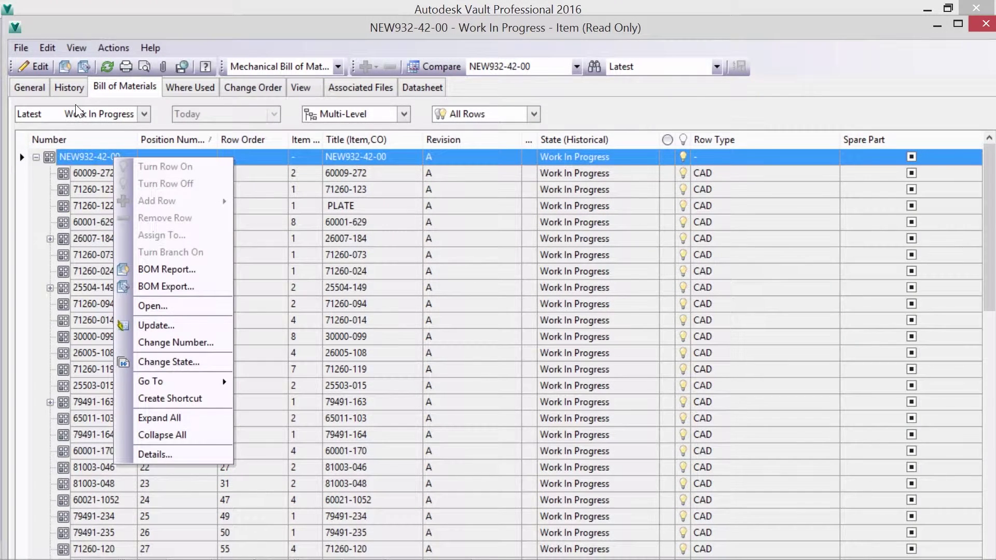
left_click(165, 268)
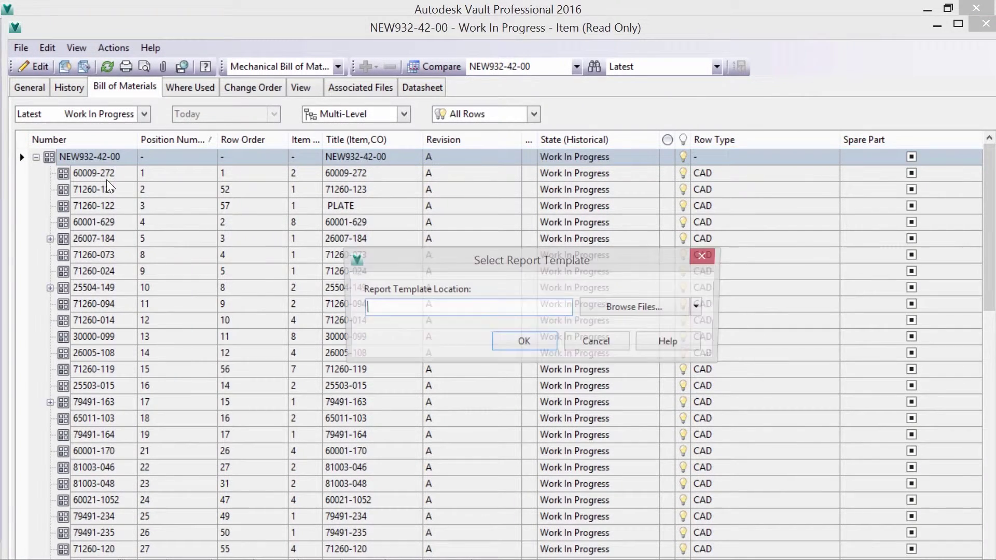
left_click(606, 310)
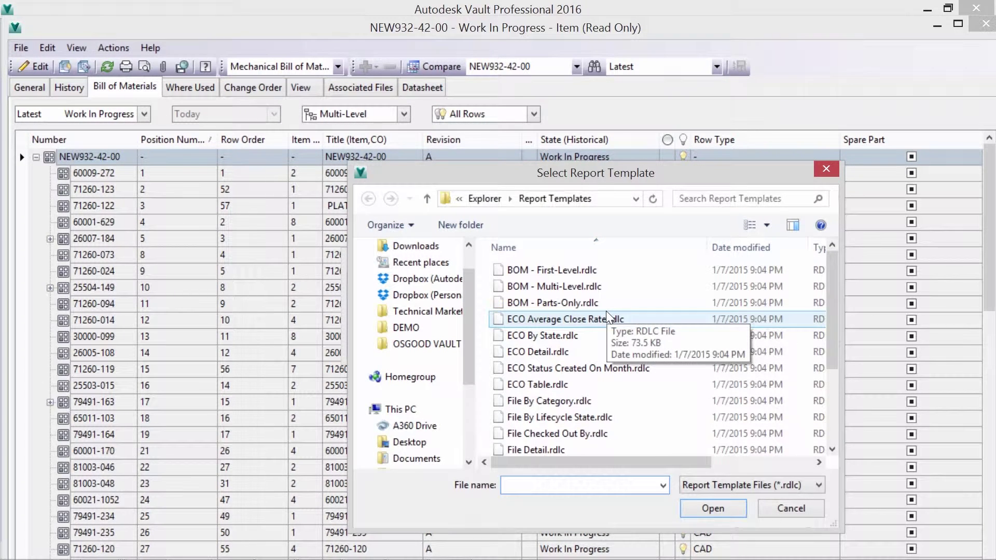
left_click(557, 303)
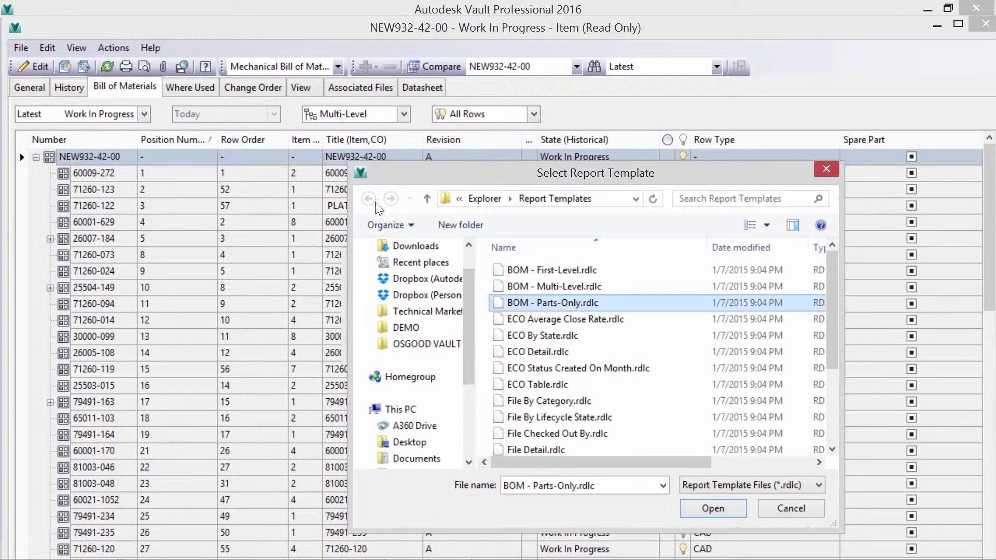
double_click(558, 303)
left_click(535, 338)
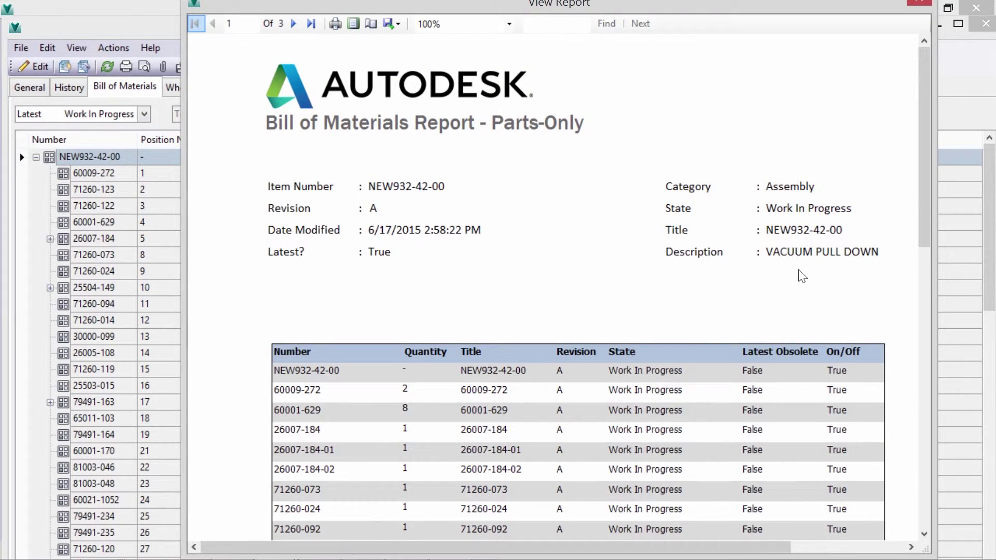
left_click_drag(930, 201, 930, 504)
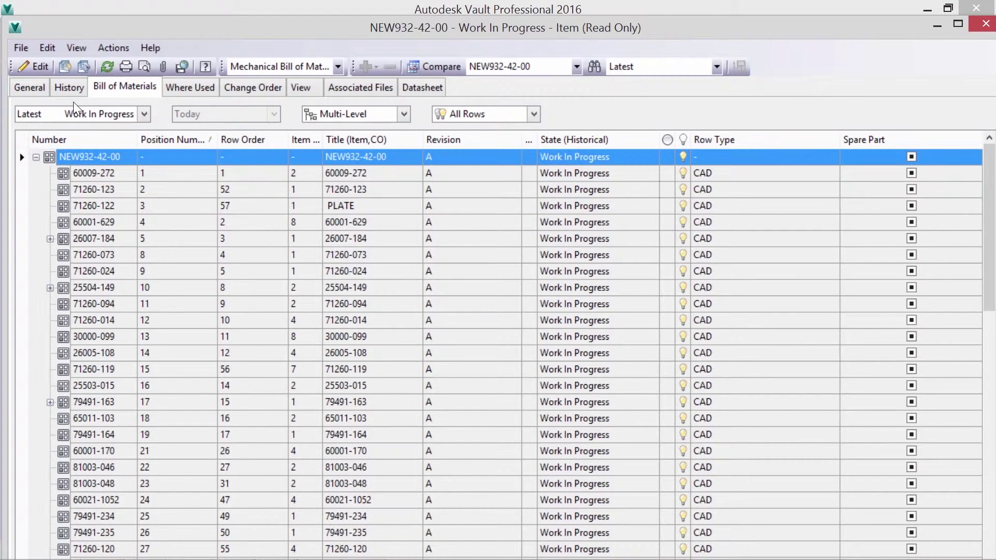
Step: Change the state of all NEW932-42-00 bill of materials items to Released with the comment "Release Assembly."
key("ctrl+a")
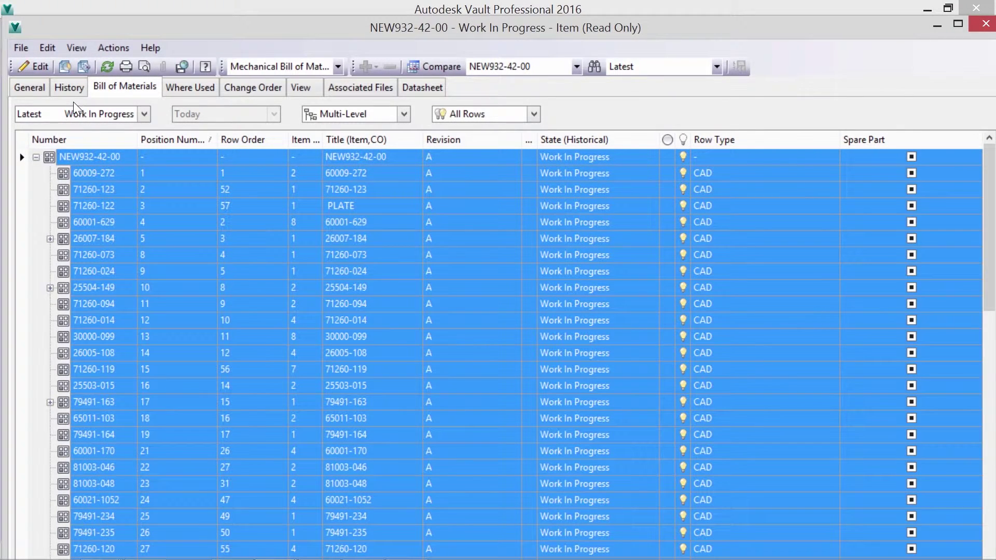
key("shift+F10")
left_click(150, 359)
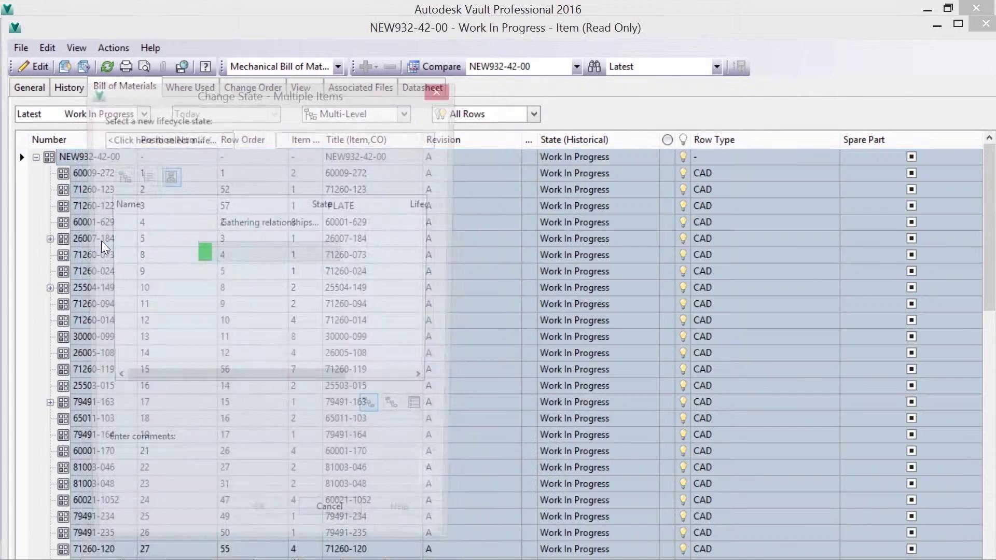
left_click(358, 138)
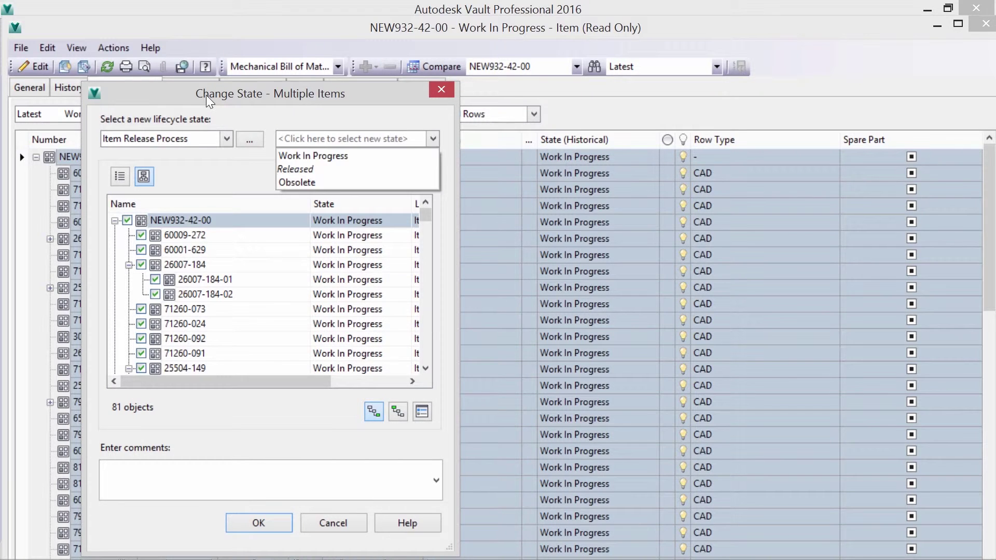
left_click(311, 167)
left_click(251, 467)
type("Rele")
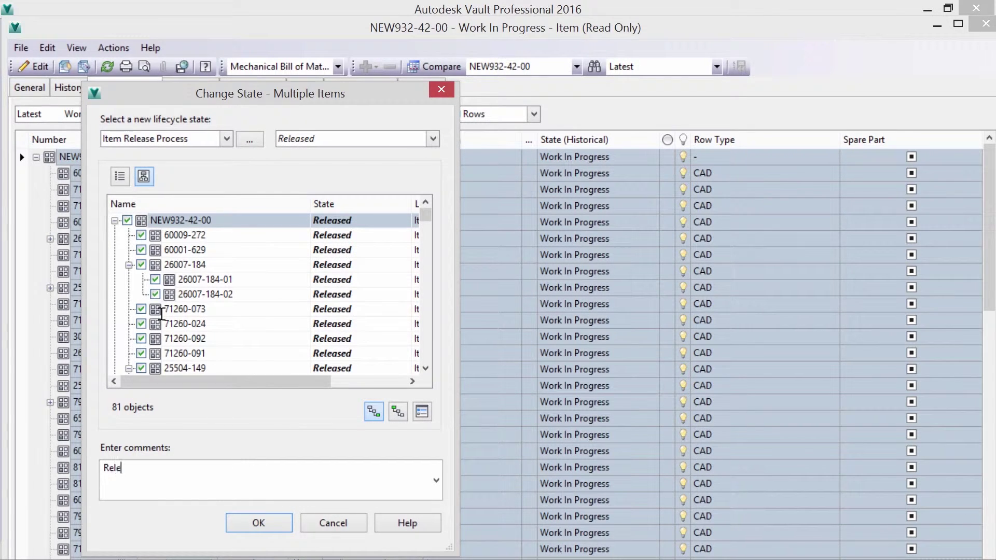
type("ase Assembly.")
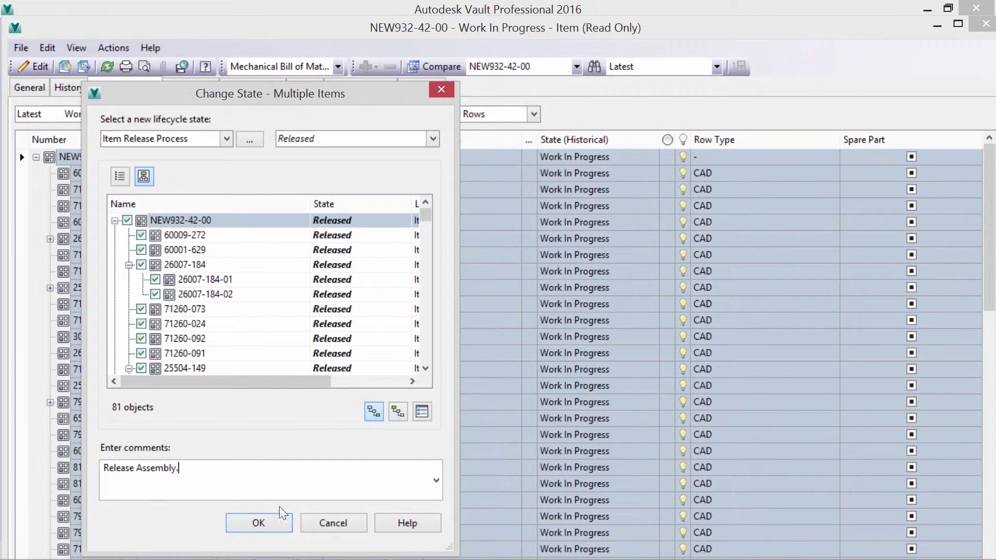